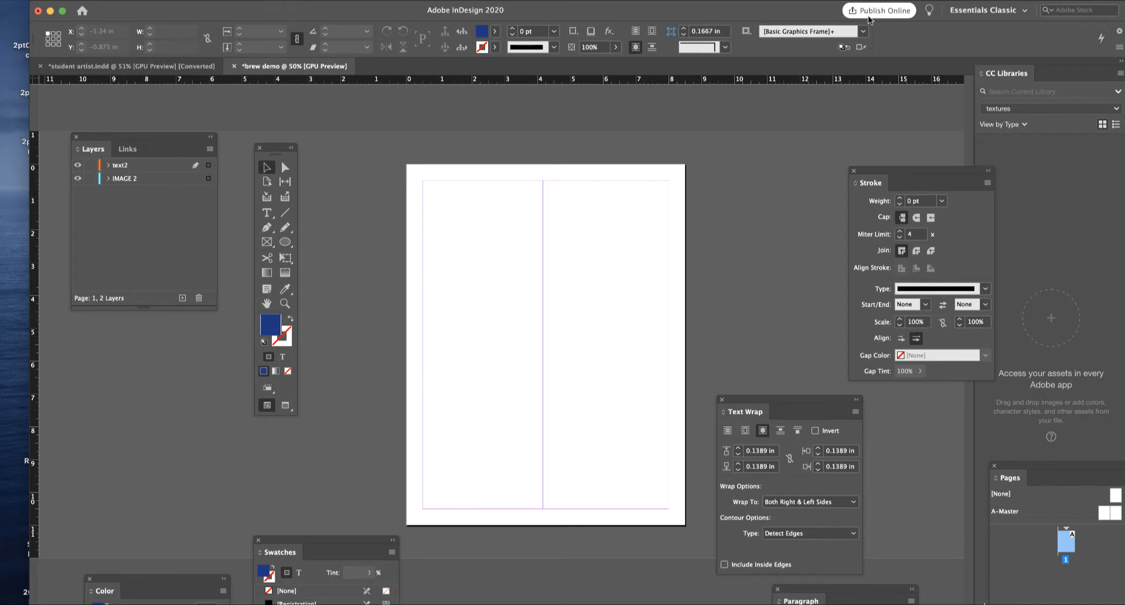
Start a new document and browse the blank print presets and the magazine and brochure templates
{"action": "left_click", "coordinate": [57, 1]}
{"action": "mouse_move", "coordinate": [66, 11]}
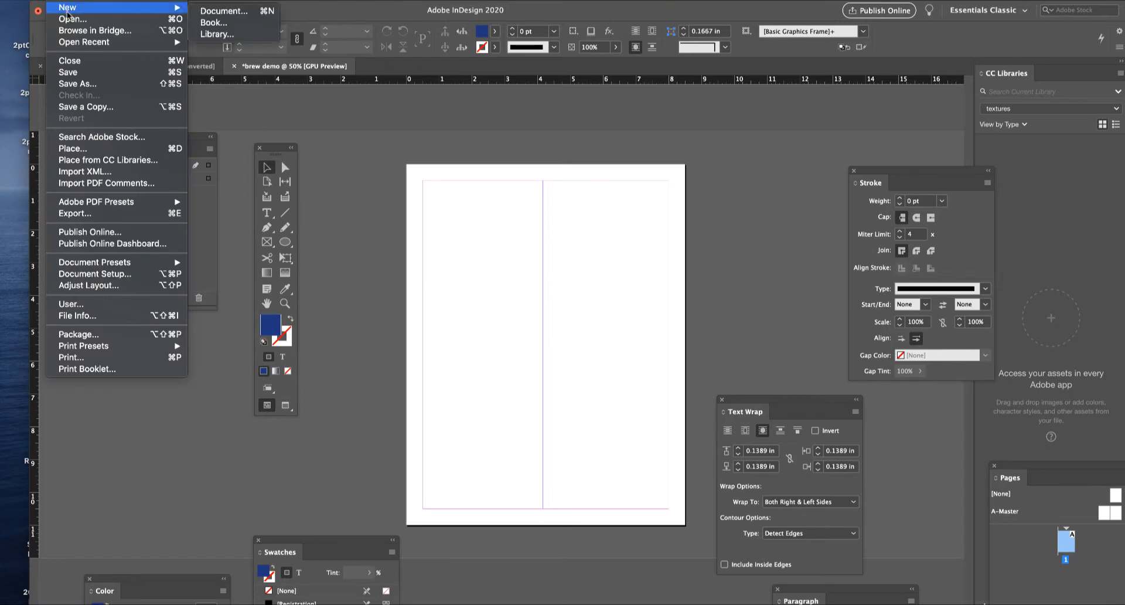
{"action": "left_click", "coordinate": [224, 11]}
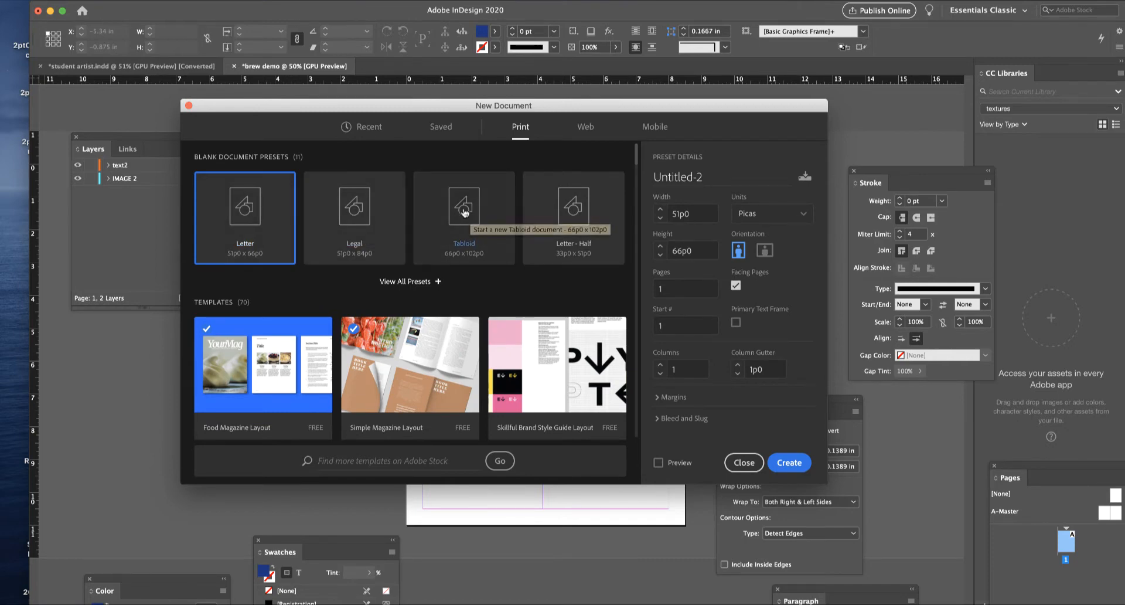
{"action": "scroll", "coordinate": [492, 321], "scroll_direction": "down", "scroll_amount": 10}
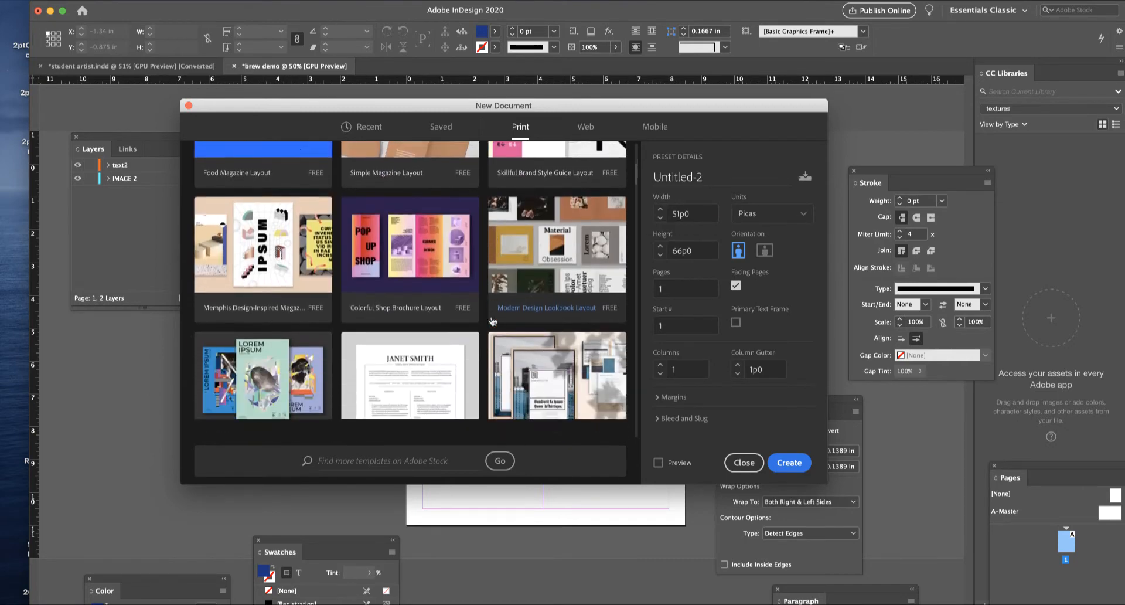
{"action": "scroll", "coordinate": [493, 321], "scroll_direction": "down", "scroll_amount": 11}
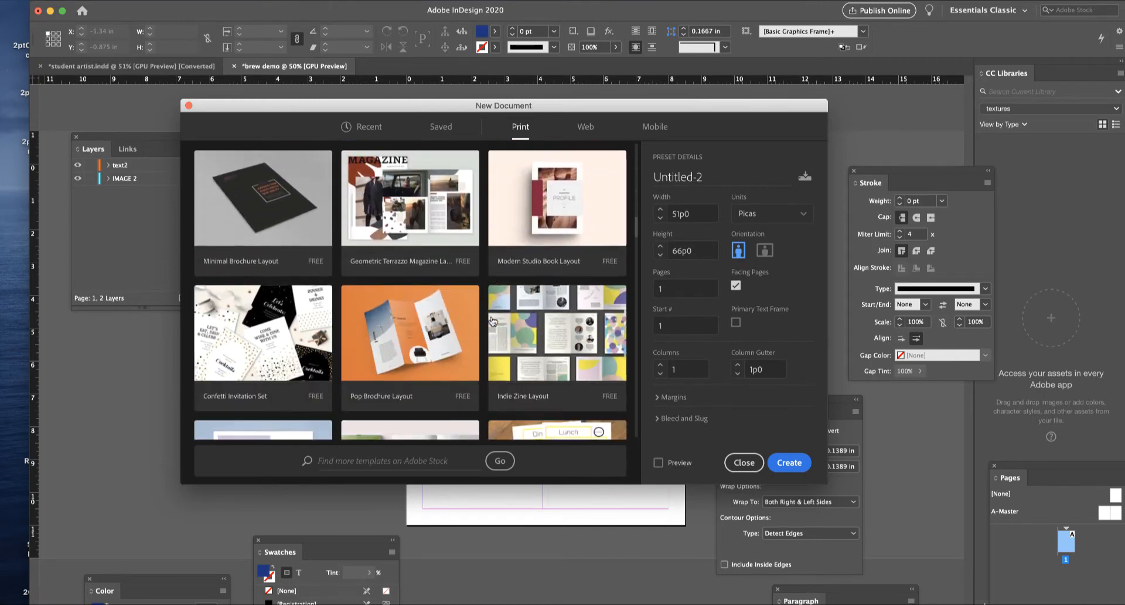
{"action": "scroll", "coordinate": [493, 321], "scroll_direction": "up", "scroll_amount": 9}
{"action": "scroll", "coordinate": [493, 321], "scroll_direction": "up", "scroll_amount": 12}
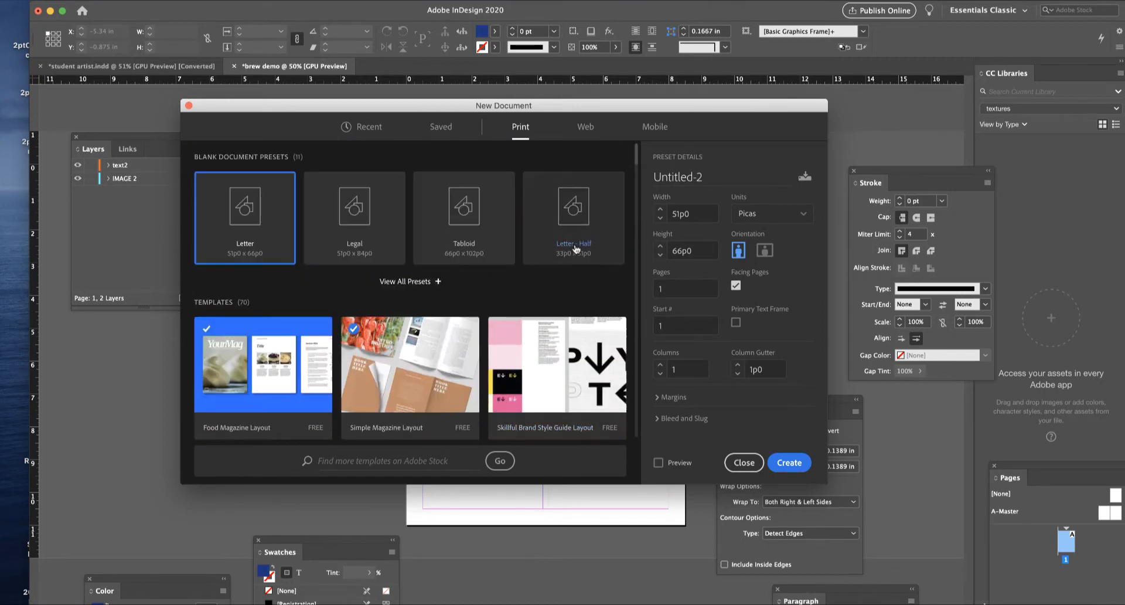
Name the new document "indesign demo brew" and set its units to inches
{"action": "left_click_drag", "start_coordinate": [708, 176], "coordinate": [649, 177]}
{"action": "type", "text": "indesign demo brew"}
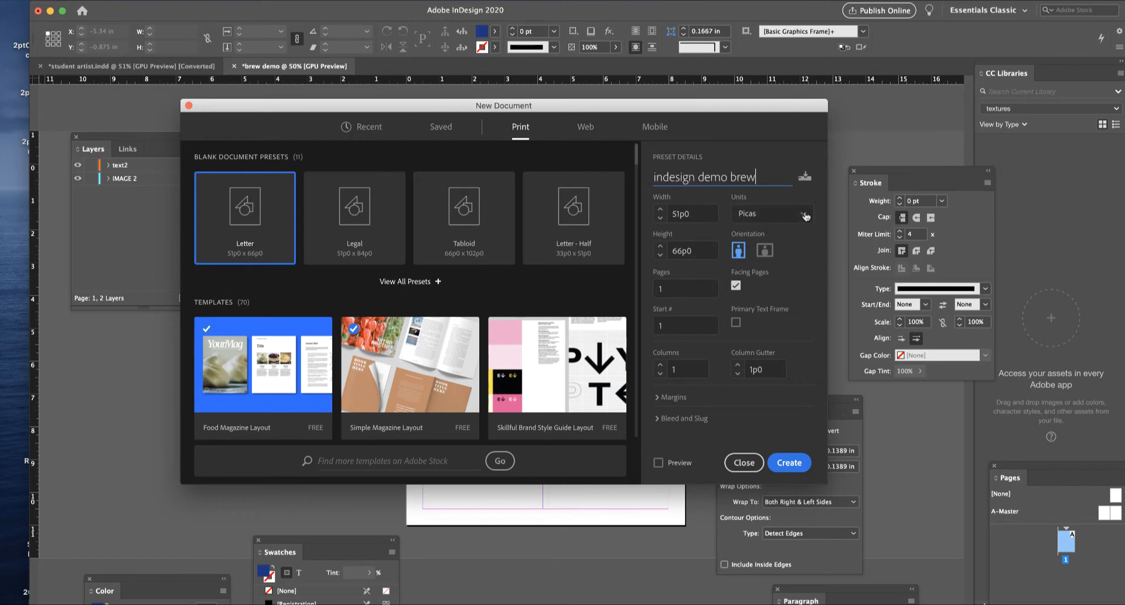
{"action": "left_click", "coordinate": [795, 217]}
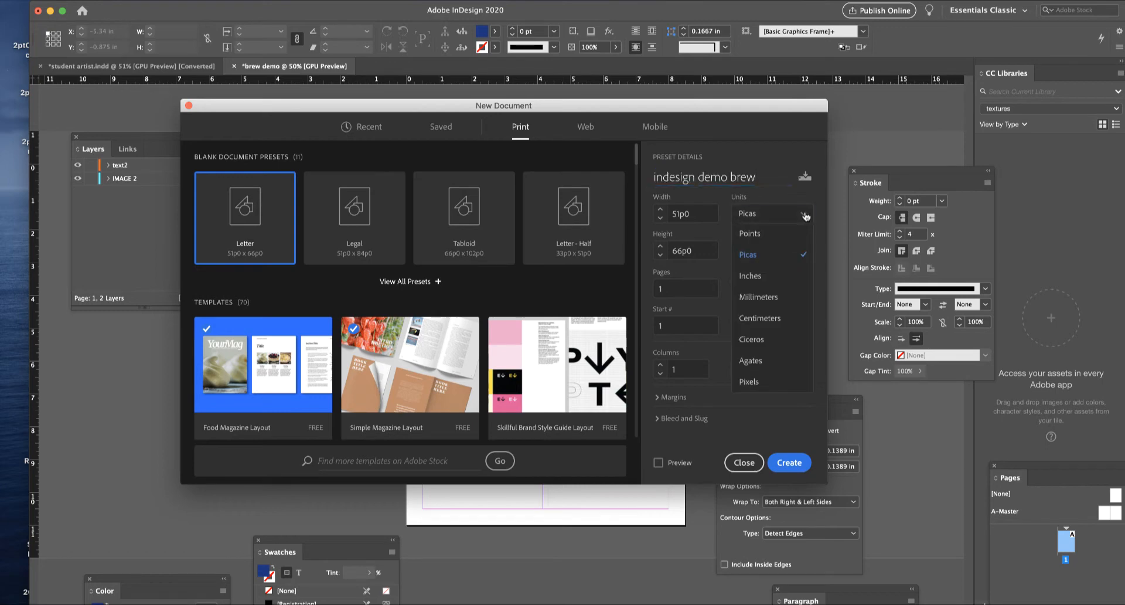
{"action": "left_click", "coordinate": [750, 275]}
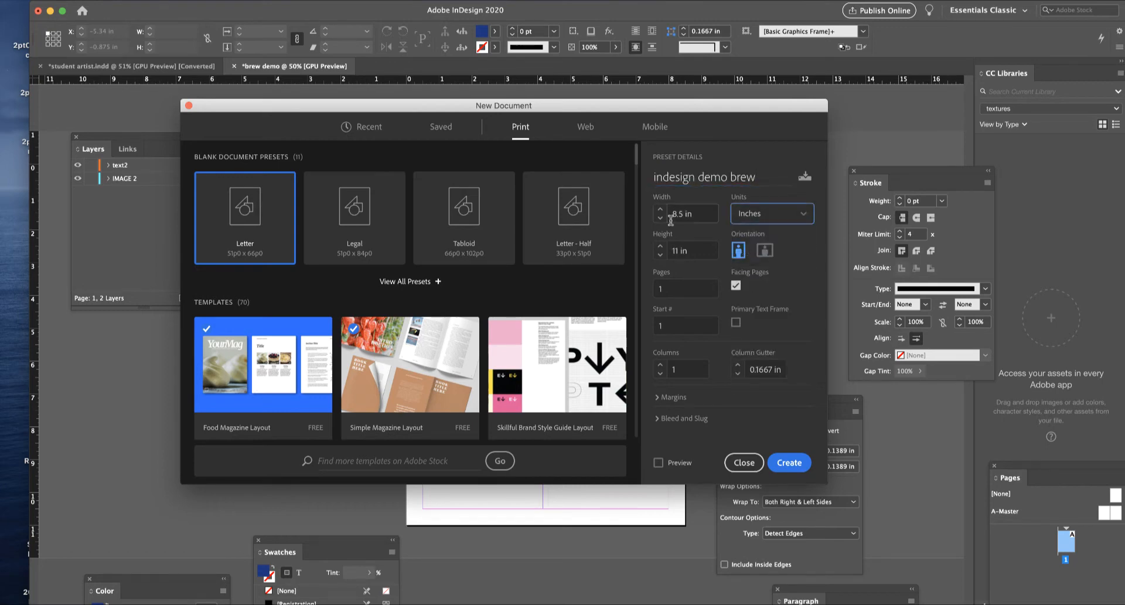
Set the Letter page to portrait orientation with two columns
{"action": "left_click", "coordinate": [737, 252]}
{"action": "left_click", "coordinate": [660, 365]}
{"action": "left_click", "coordinate": [660, 365]}
{"action": "left_click", "coordinate": [661, 371]}
{"action": "left_click", "coordinate": [660, 371]}
Review the margin, bleed and slug settings and create the document, fitting the whole page in view
{"action": "left_click", "coordinate": [657, 397]}
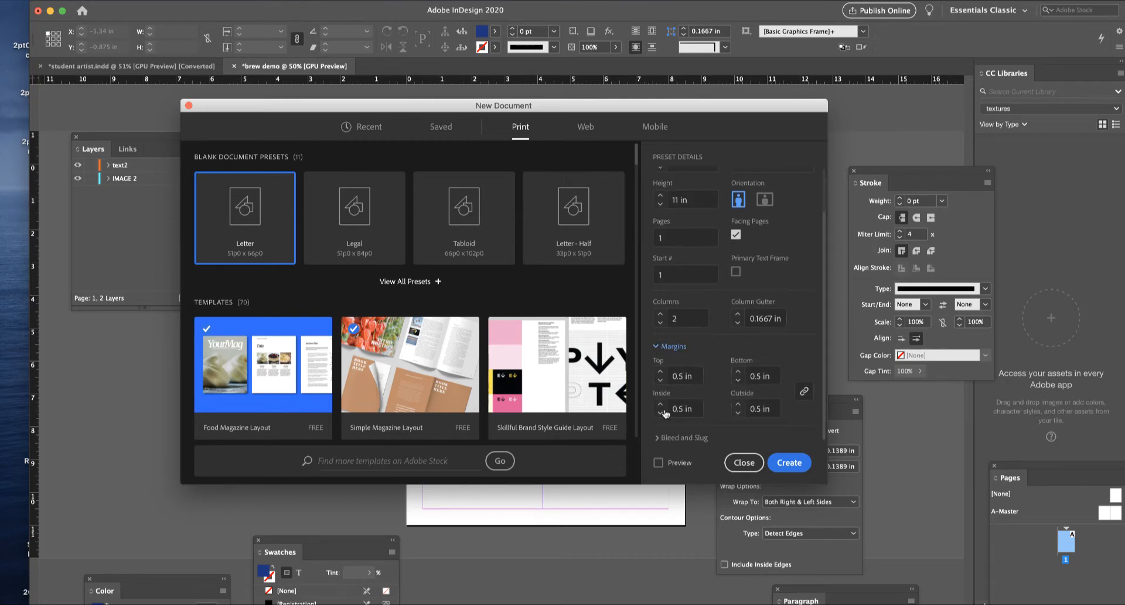
{"action": "left_click", "coordinate": [659, 437]}
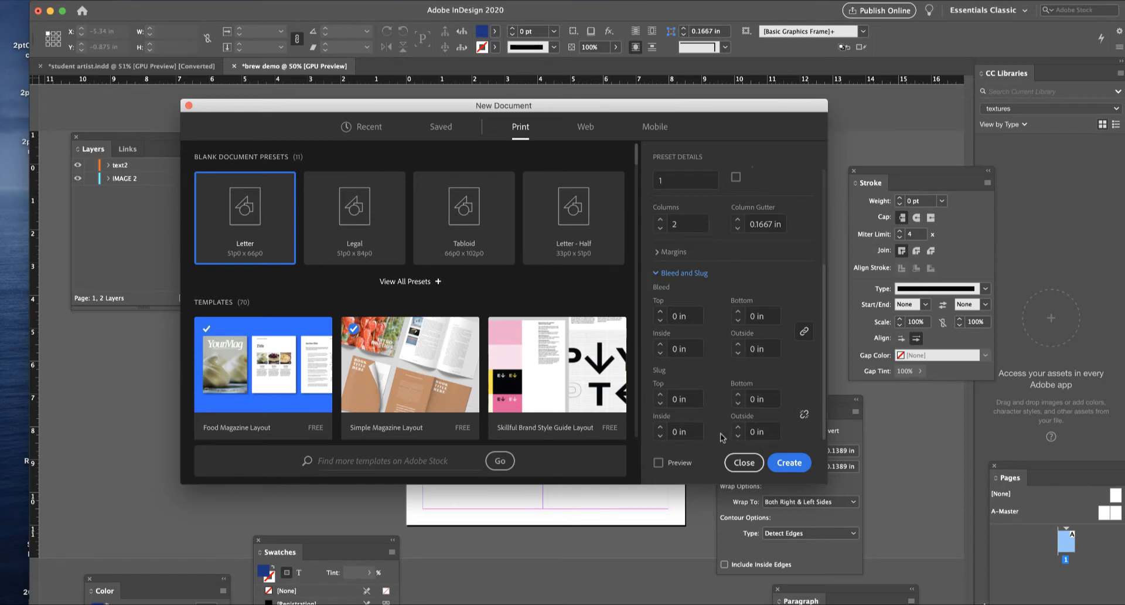
{"action": "left_click", "coordinate": [789, 462]}
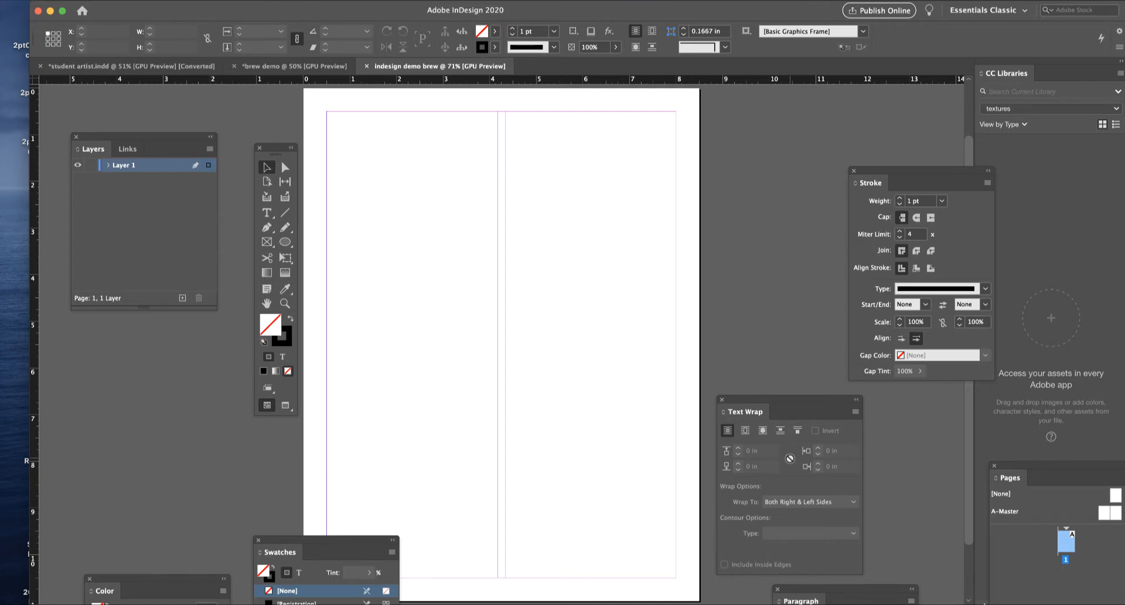
{"action": "key", "text": "super+minus"}
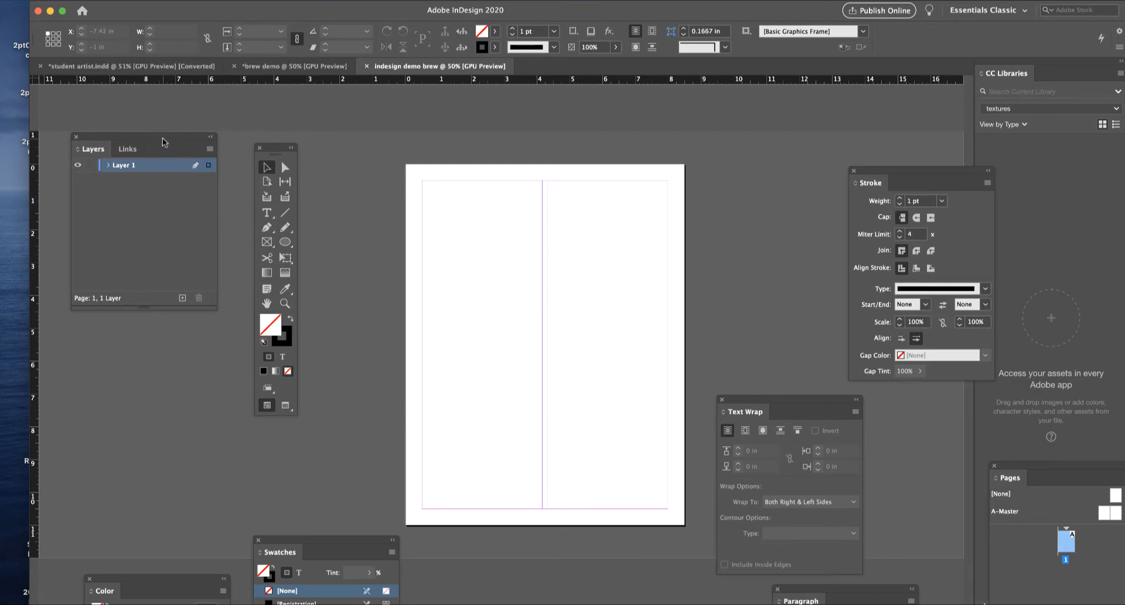
Arrange the floating Layers, Tools and Pages panels neatly beside the document page
{"action": "left_click_drag", "start_coordinate": [164, 140], "coordinate": [186, 112]}
{"action": "left_click_drag", "start_coordinate": [280, 152], "coordinate": [291, 110]}
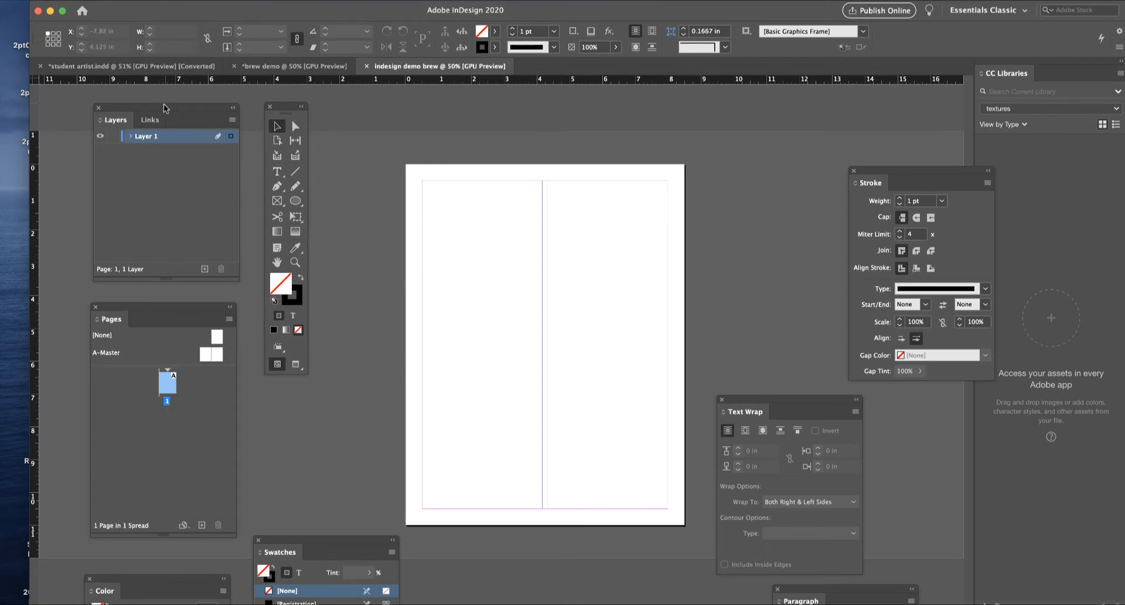
{"action": "left_click_drag", "start_coordinate": [157, 306], "coordinate": [160, 298]}
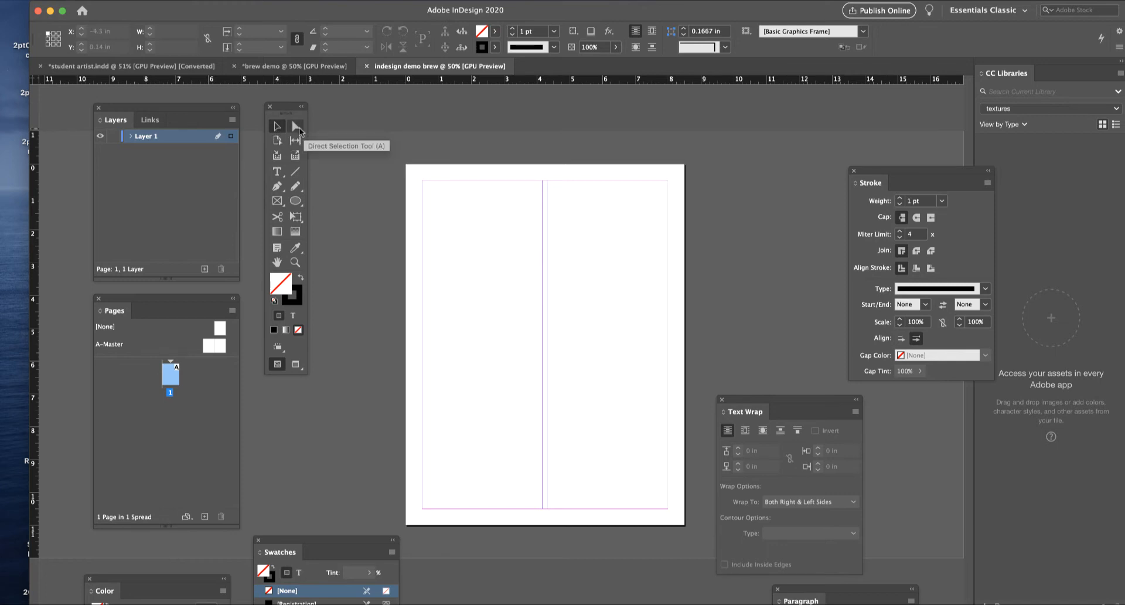
Examine how the control options differ between the Pen tool and the Type tool, including the reference point
{"action": "left_click", "coordinate": [275, 187]}
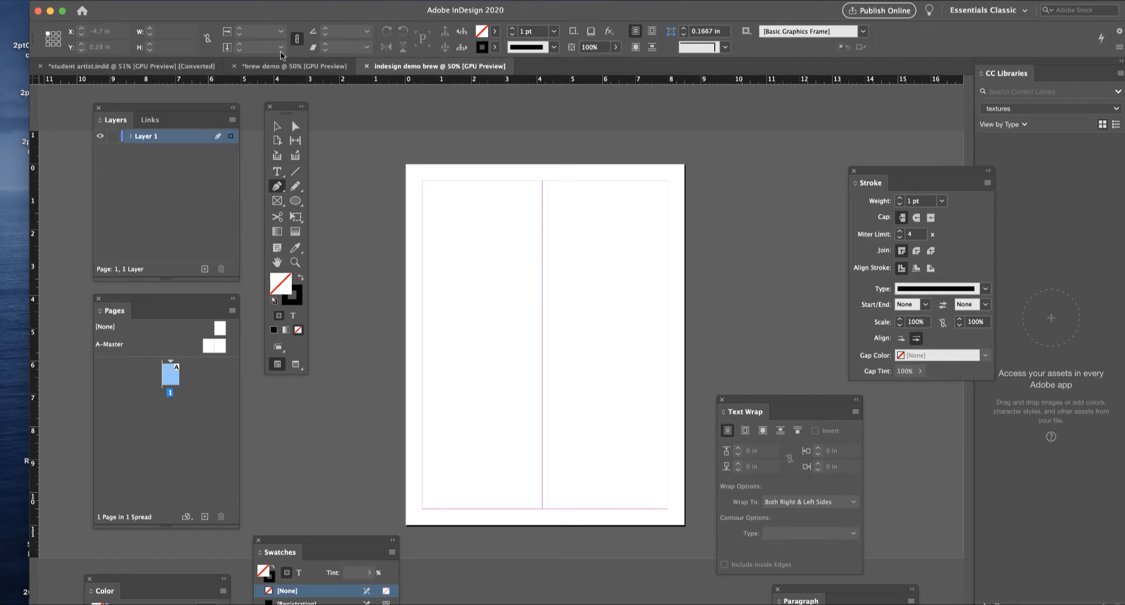
{"action": "left_click", "coordinate": [54, 39]}
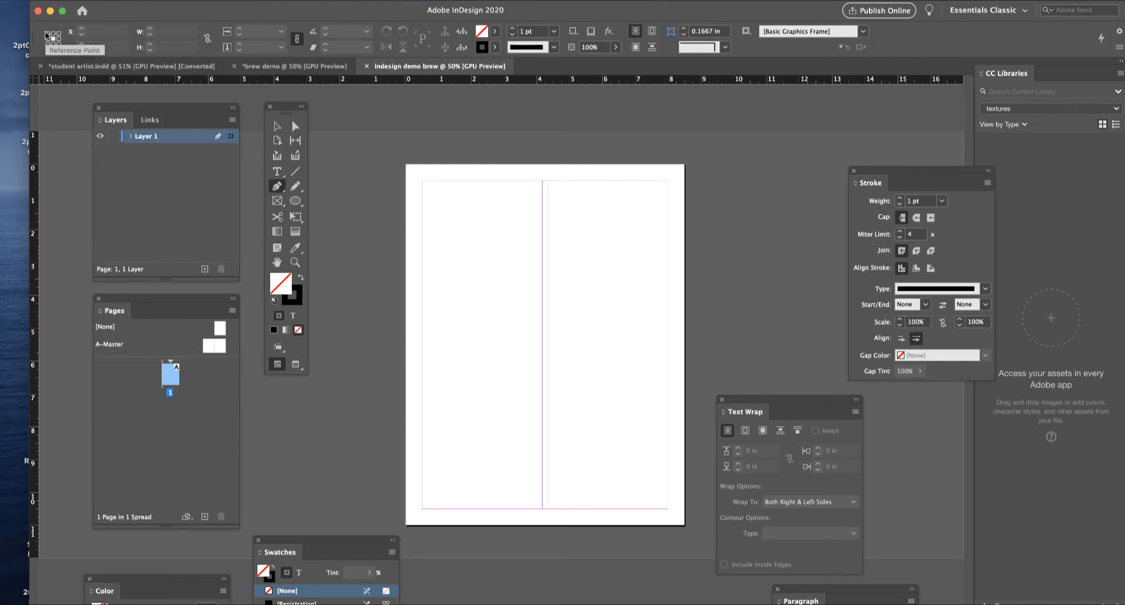
{"action": "left_click", "coordinate": [276, 172]}
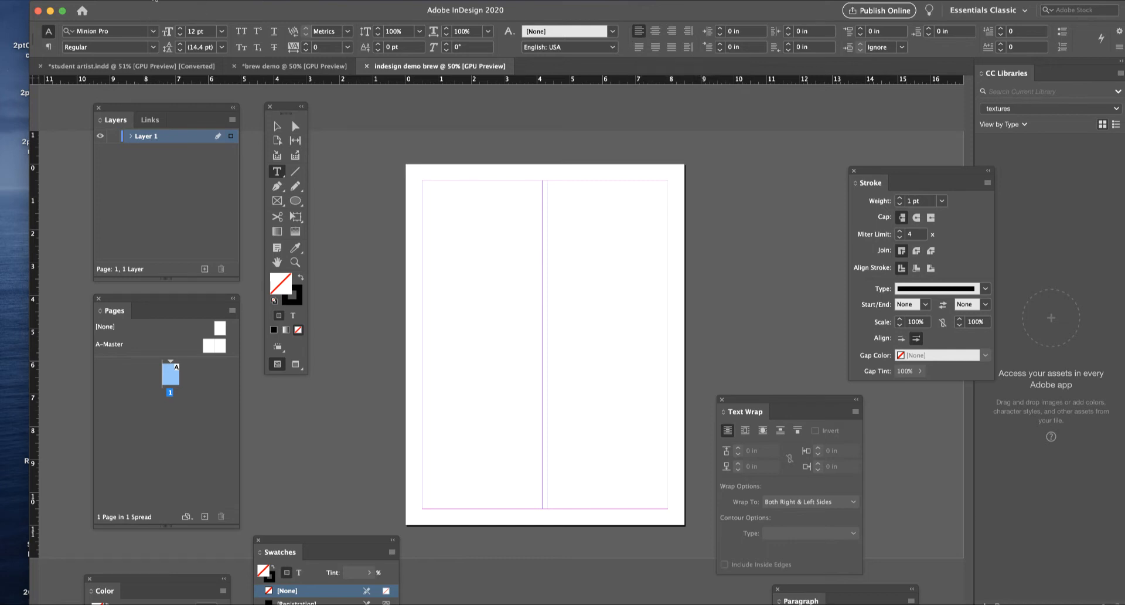
Check the available type commands and position the floating Paragraph and Stroke panels next to each other beside the page
{"action": "left_click", "coordinate": [148, 0]}
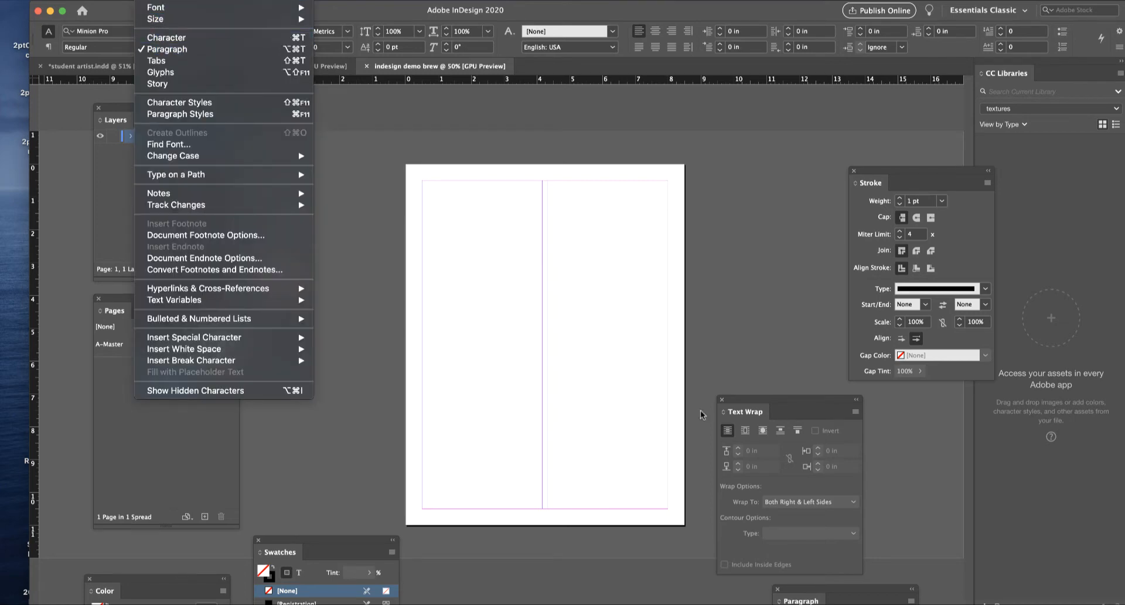
{"action": "left_click", "coordinate": [816, 492]}
{"action": "mouse_move", "coordinate": [853, 592]}
{"action": "left_mouse_down"}
{"action": "mouse_move", "coordinate": [808, 556]}
{"action": "mouse_move", "coordinate": [762, 149]}
{"action": "mouse_move", "coordinate": [771, 112]}
{"action": "left_mouse_up"}
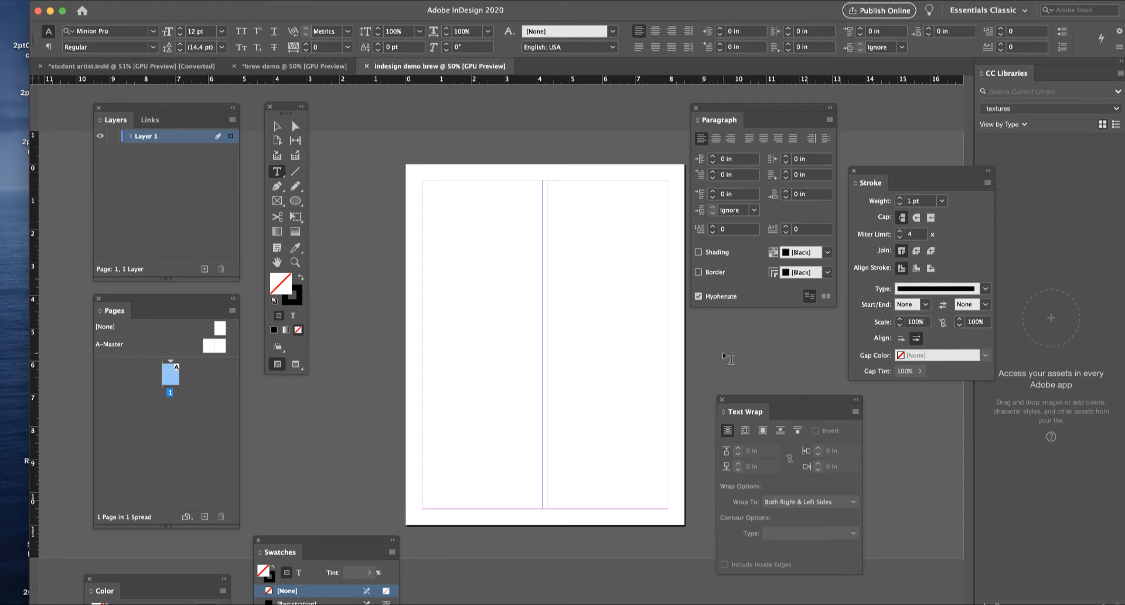
{"action": "mouse_move", "coordinate": [907, 169]}
{"action": "left_mouse_down"}
{"action": "mouse_move", "coordinate": [898, 95]}
{"action": "mouse_move", "coordinate": [906, 137]}
{"action": "left_mouse_up"}
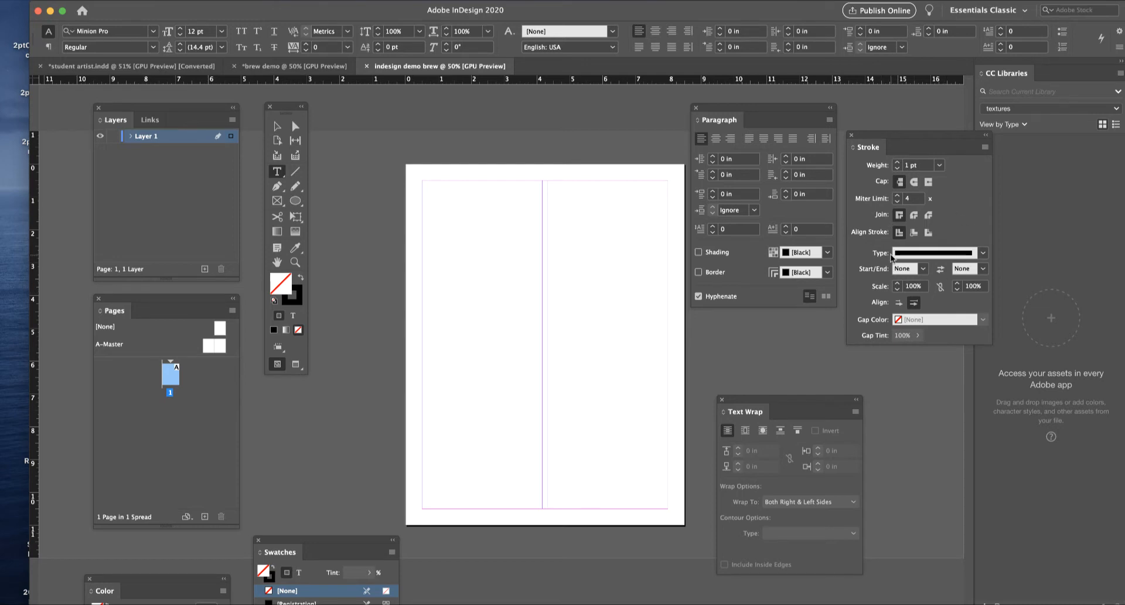
Draw a rectangular image frame about 3.75 by 3.72 in from the page's upper-left margin corner across the first column
{"action": "left_click", "coordinate": [277, 201]}
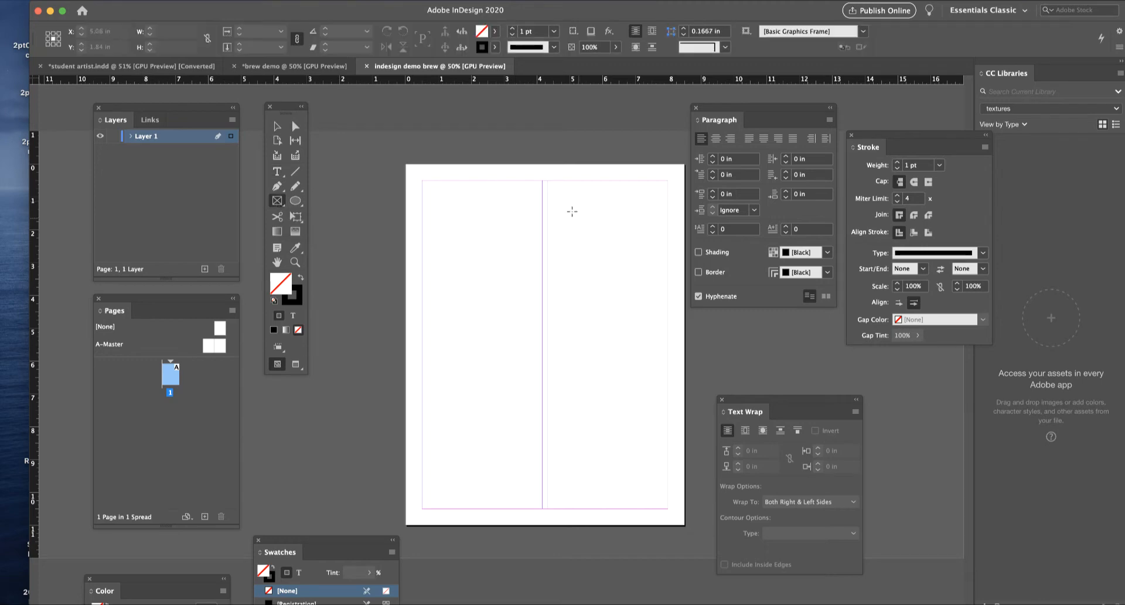
{"action": "left_click_drag", "start_coordinate": [423, 181], "coordinate": [545, 302]}
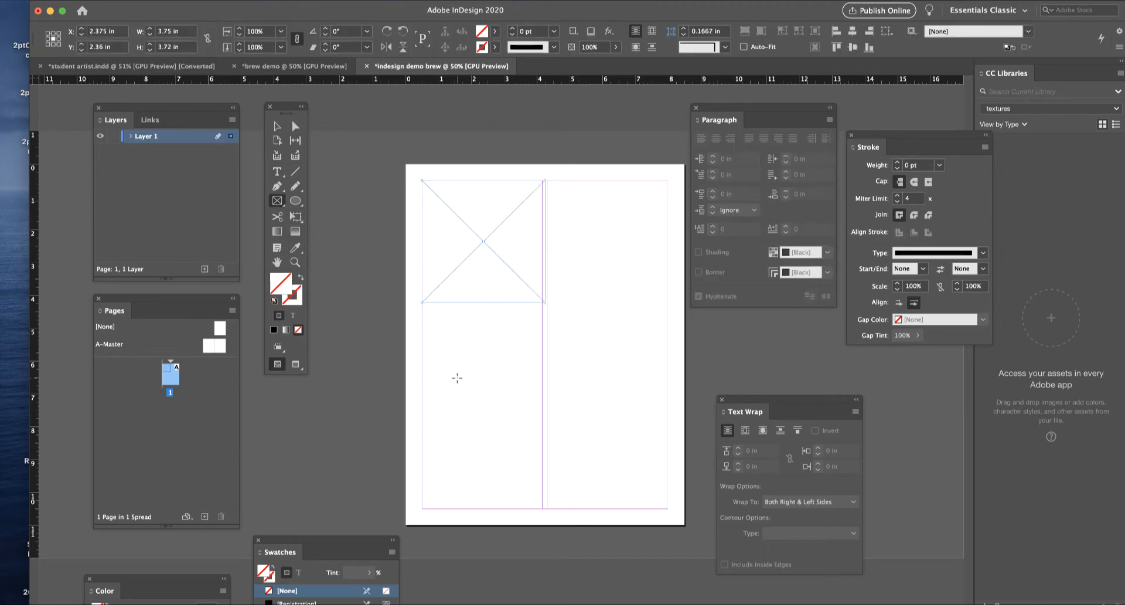
Paste the copied circular picture, move it over the empty frame against the upper-left margins, and look through its object commands
{"action": "right_click", "coordinate": [480, 237]}
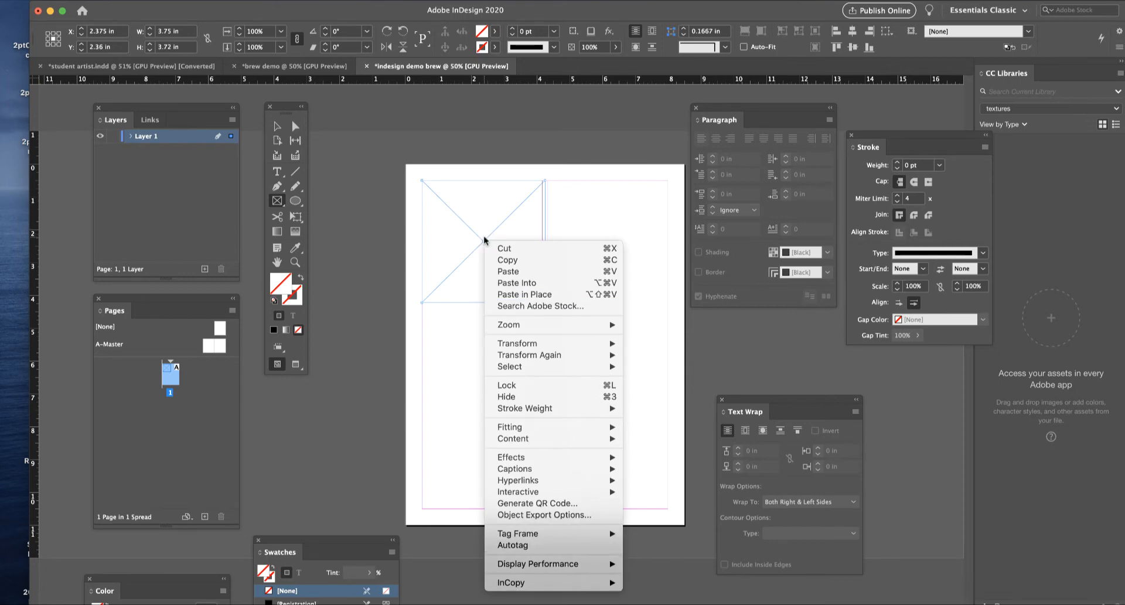
{"action": "left_click", "coordinate": [503, 268]}
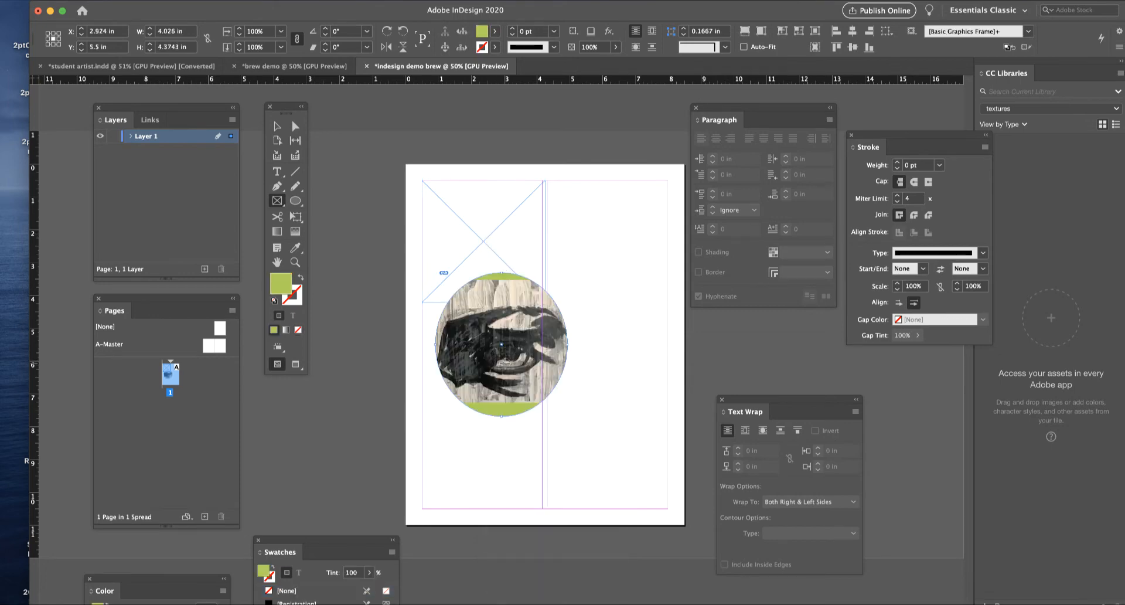
{"action": "key", "text": "v"}
{"action": "left_click_drag", "start_coordinate": [501, 346], "coordinate": [488, 253]}
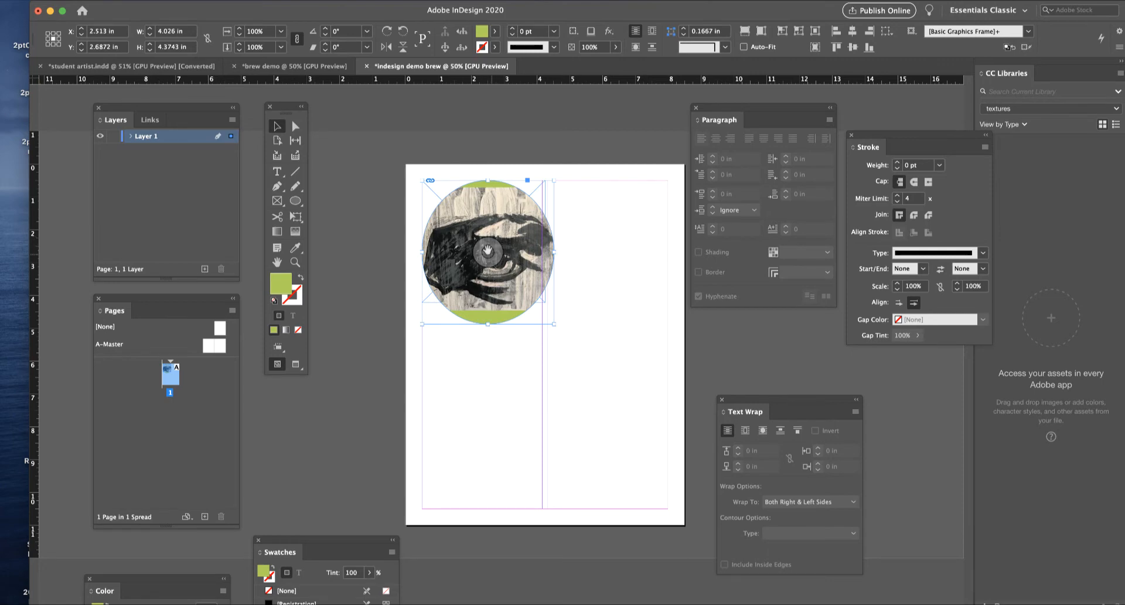
{"action": "right_click", "coordinate": [486, 255]}
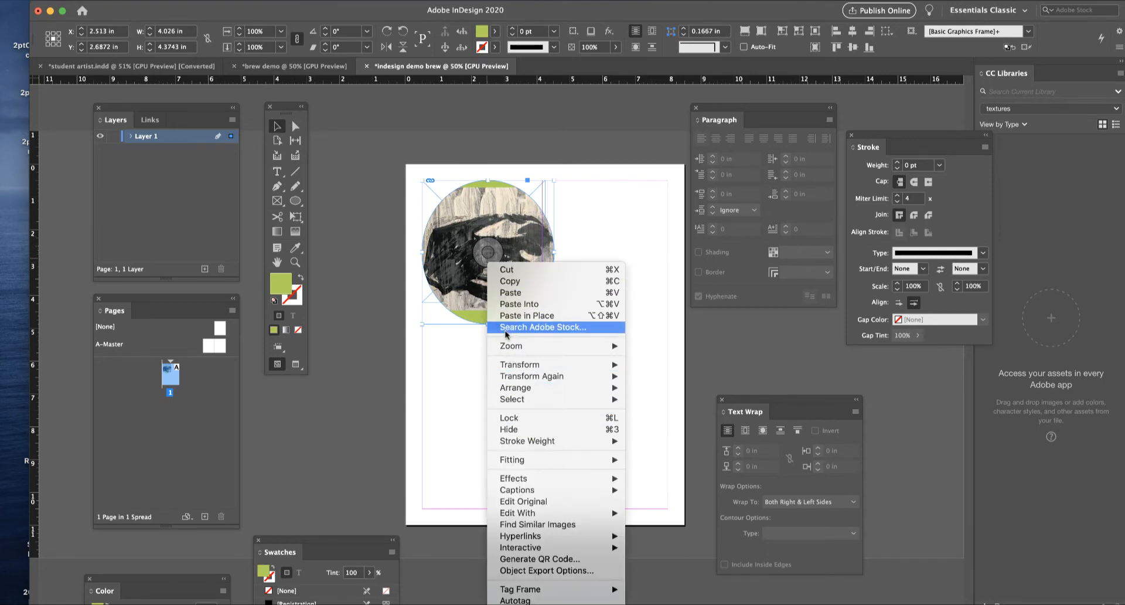
{"action": "mouse_move", "coordinate": [511, 368]}
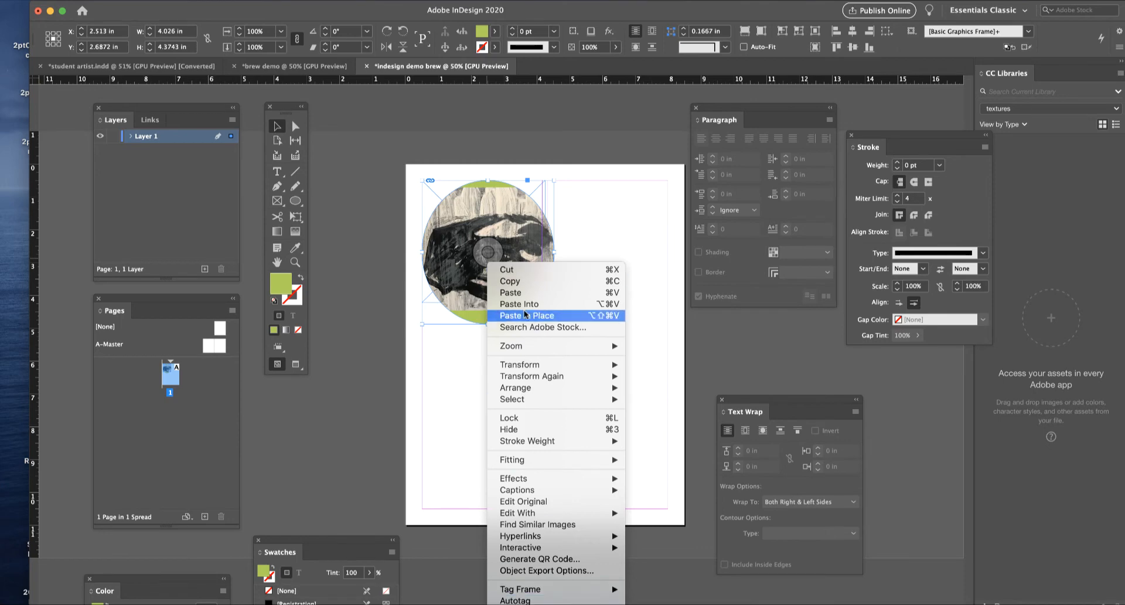
{"action": "mouse_move", "coordinate": [522, 539]}
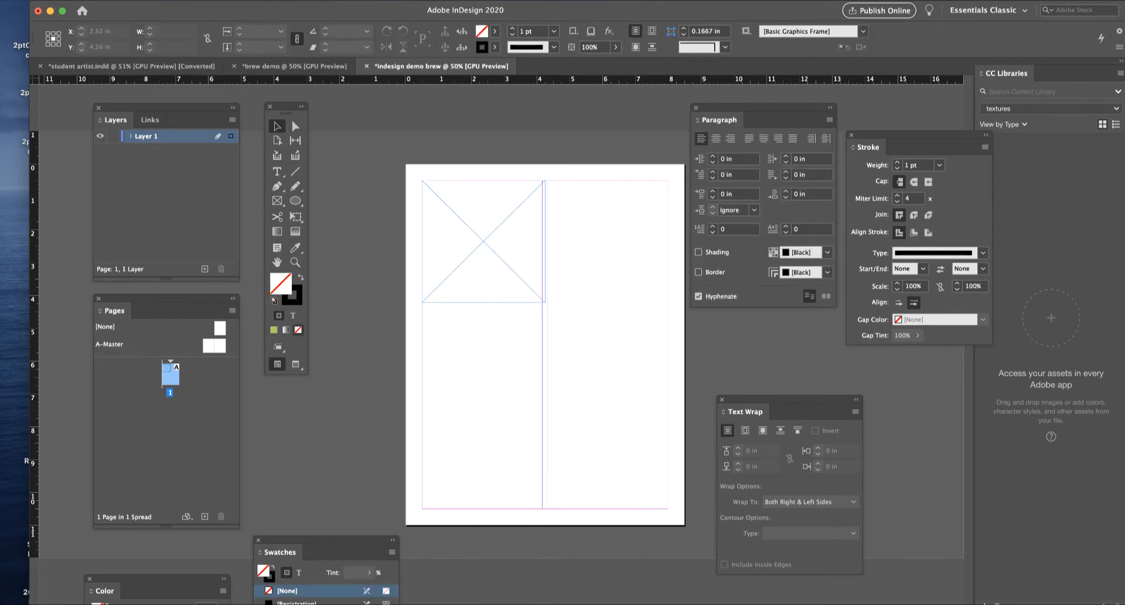
Place the picture of the drinking glass on a teal background from the Photos library at the page's upper-left margin corner
{"action": "left_click", "coordinate": [57, 1]}
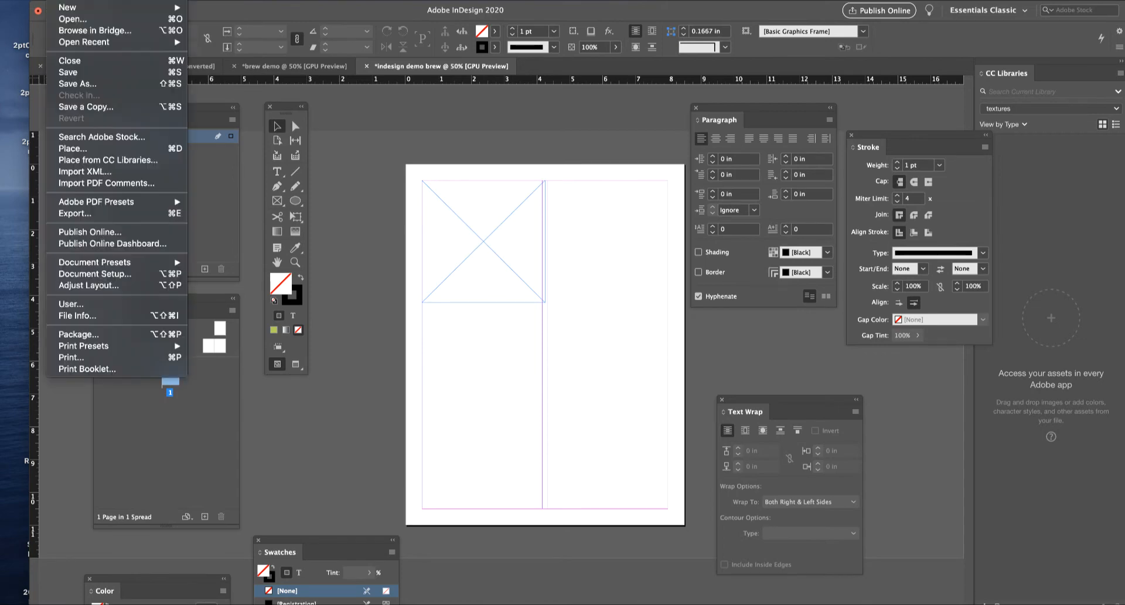
{"action": "left_click", "coordinate": [69, 150]}
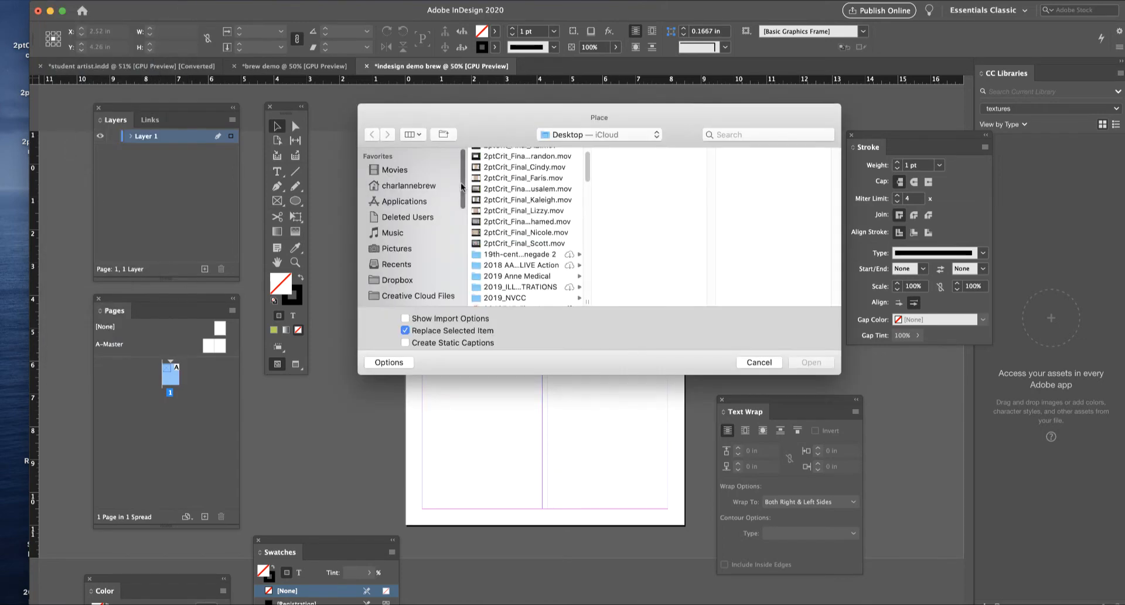
{"action": "scroll", "coordinate": [416, 222], "scroll_direction": "down", "scroll_amount": 10}
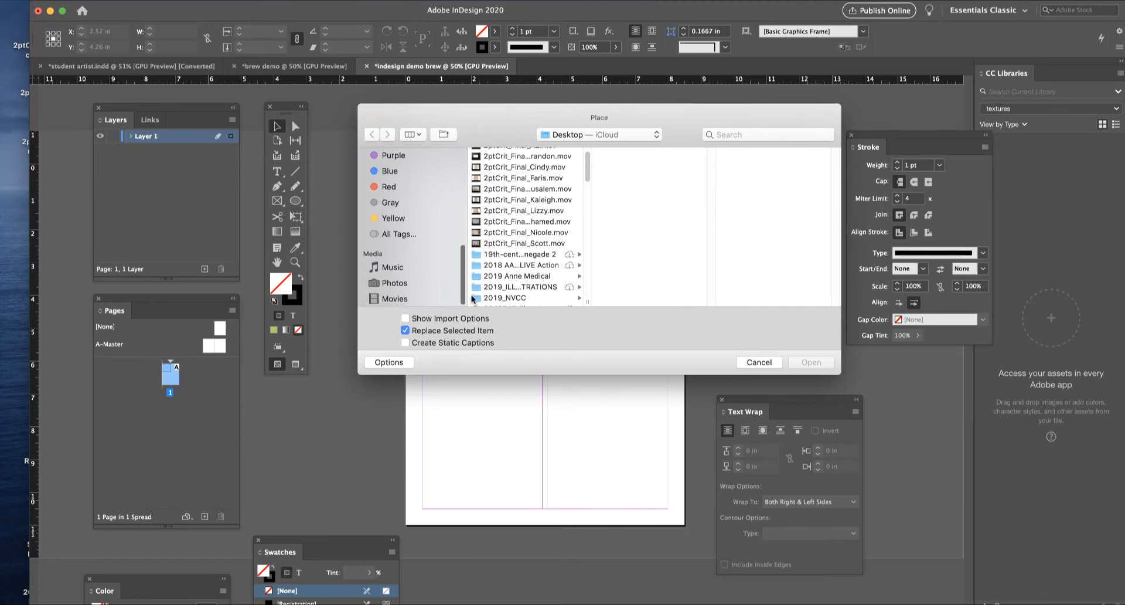
{"action": "left_click", "coordinate": [394, 283]}
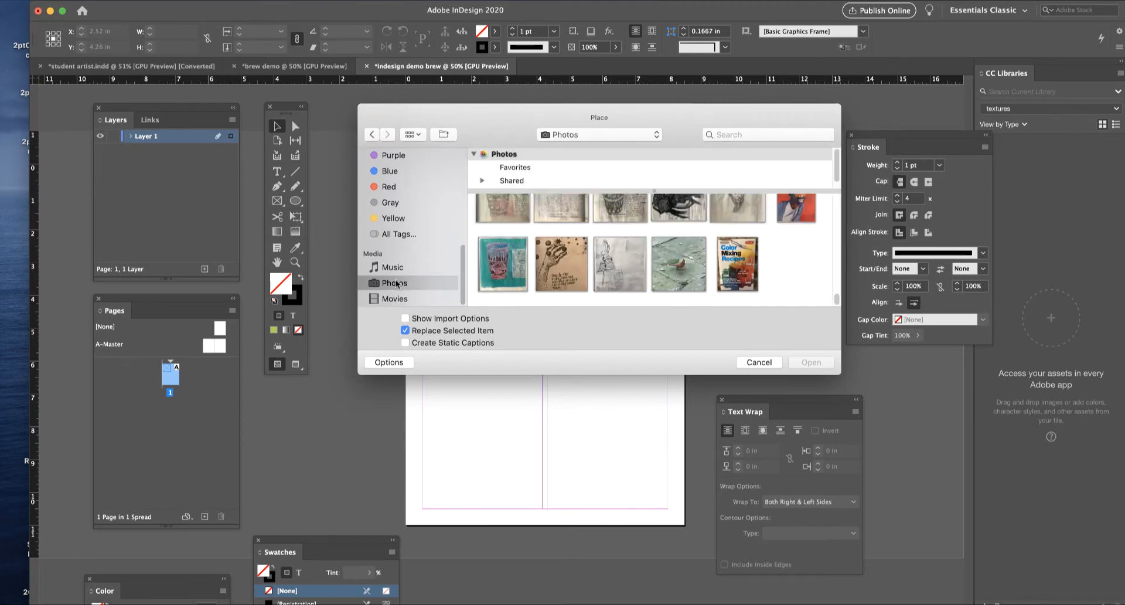
{"action": "left_click", "coordinate": [502, 260]}
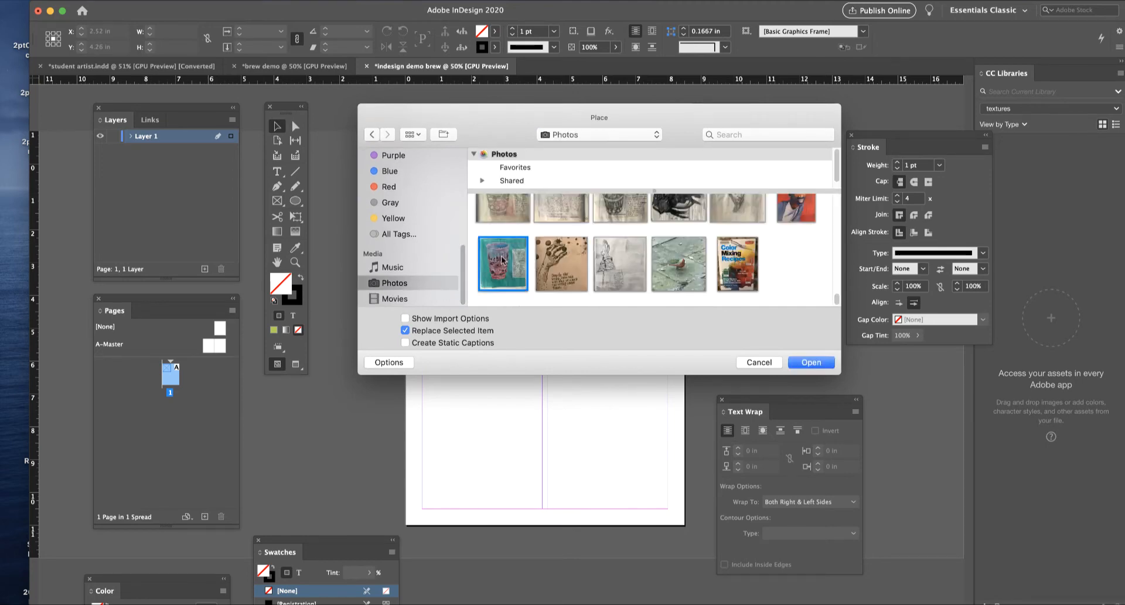
{"action": "left_click", "coordinate": [811, 363]}
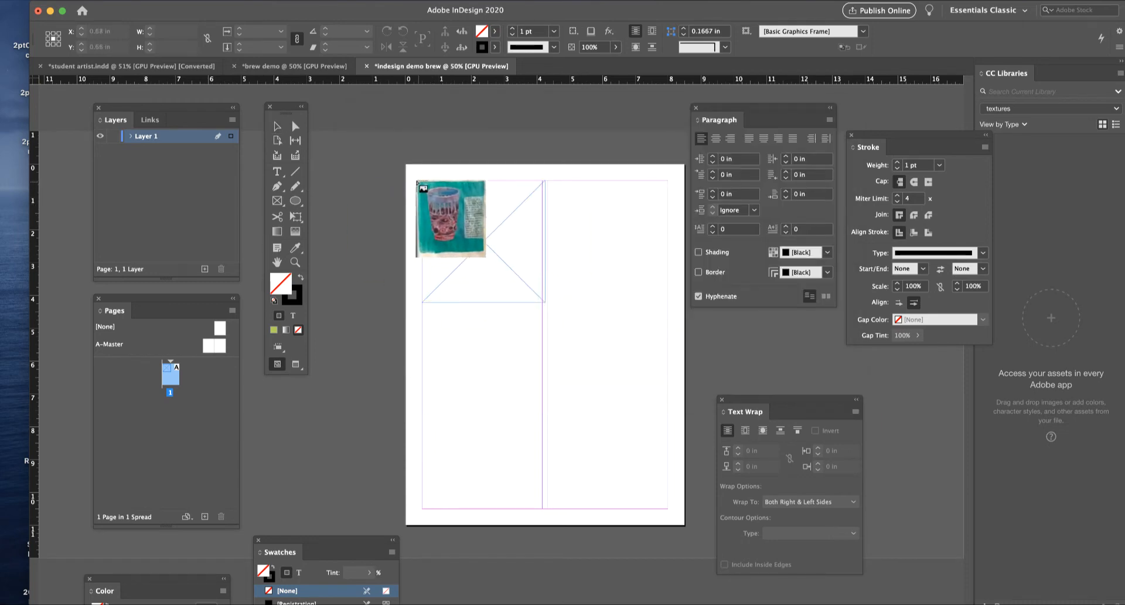
{"action": "left_click", "coordinate": [421, 175]}
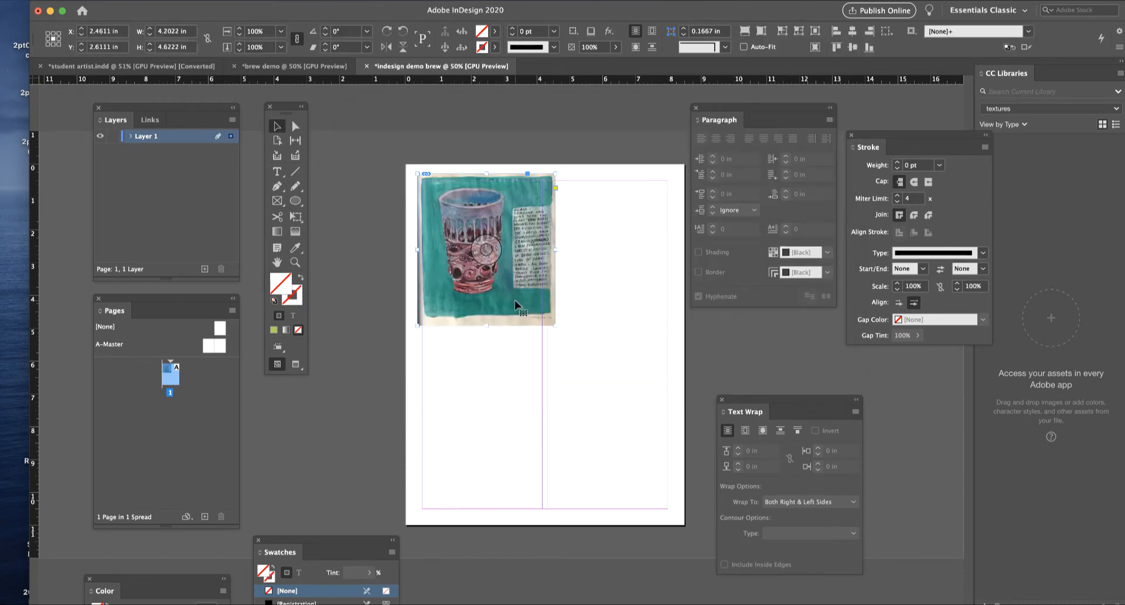
Enlarge the glass picture's frame to about 4.78 by 5.14 in and scale the picture inside it to about 7.19 by 6.40 in
{"action": "left_click", "coordinate": [487, 249]}
{"action": "key", "text": "super+equal"}
{"action": "left_click", "coordinate": [542, 252]}
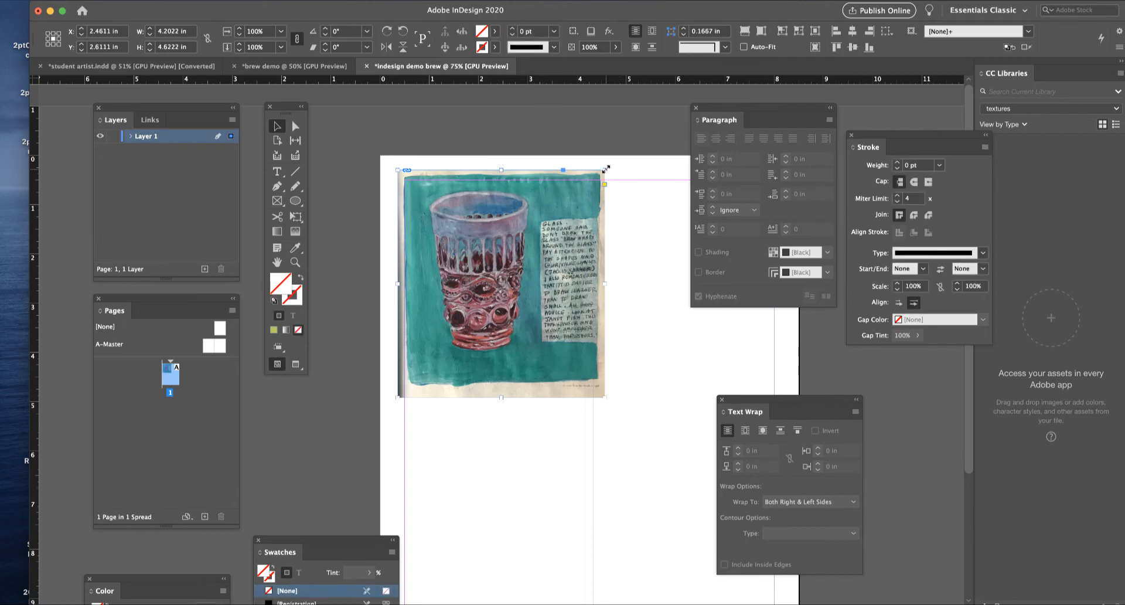
{"action": "left_click_drag", "start_coordinate": [606, 170], "coordinate": [633, 144]}
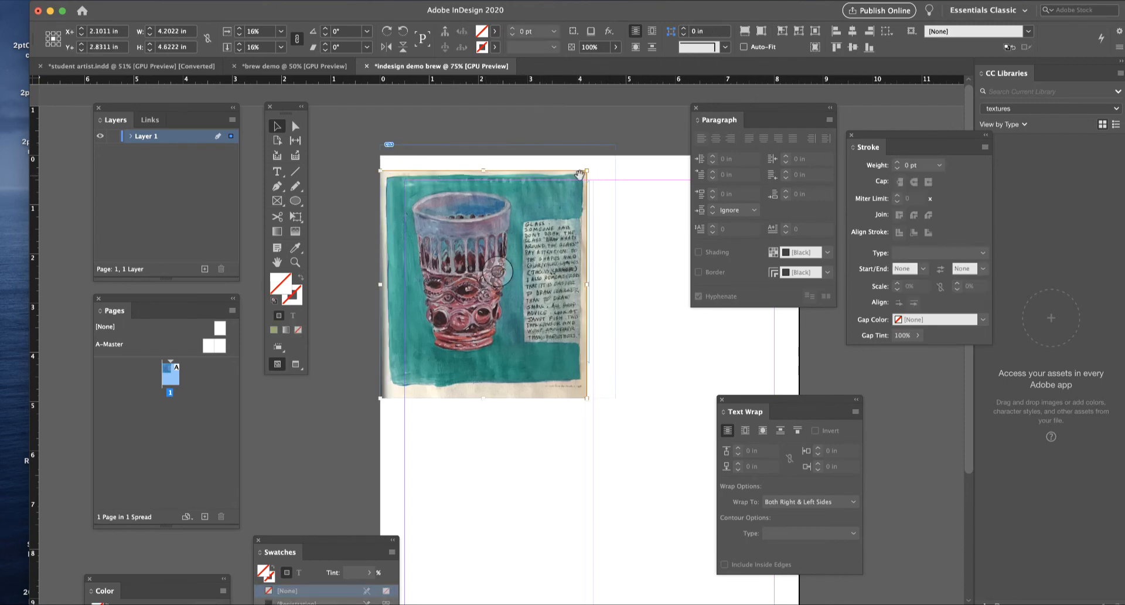
{"action": "left_click_drag", "start_coordinate": [587, 170], "coordinate": [660, 129]}
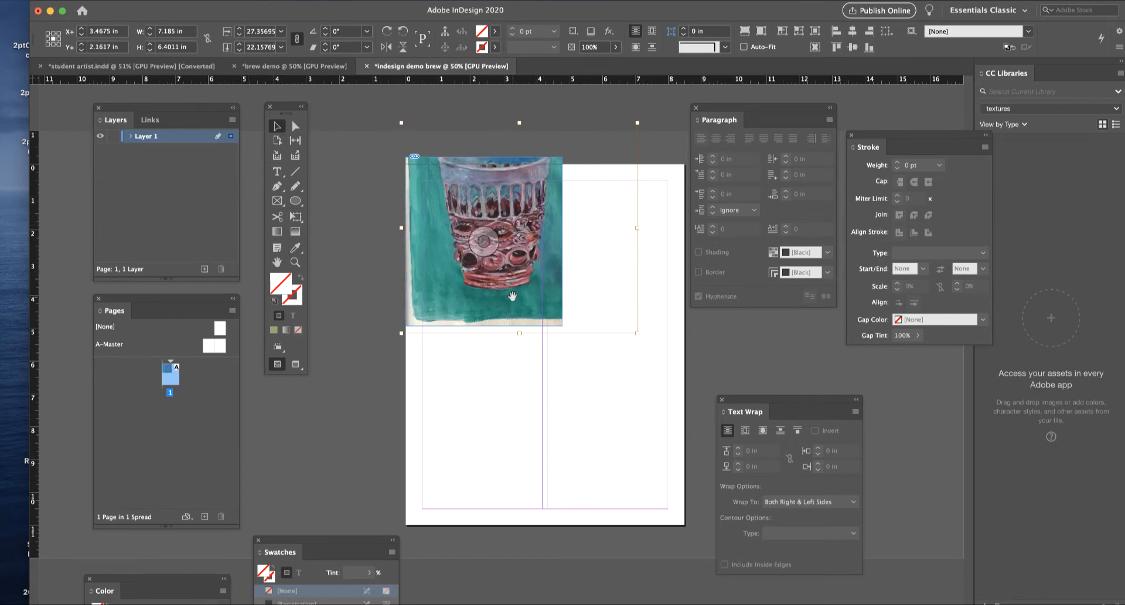
Fit the oversized glass picture proportionally within its frame
{"action": "left_click", "coordinate": [554, 307]}
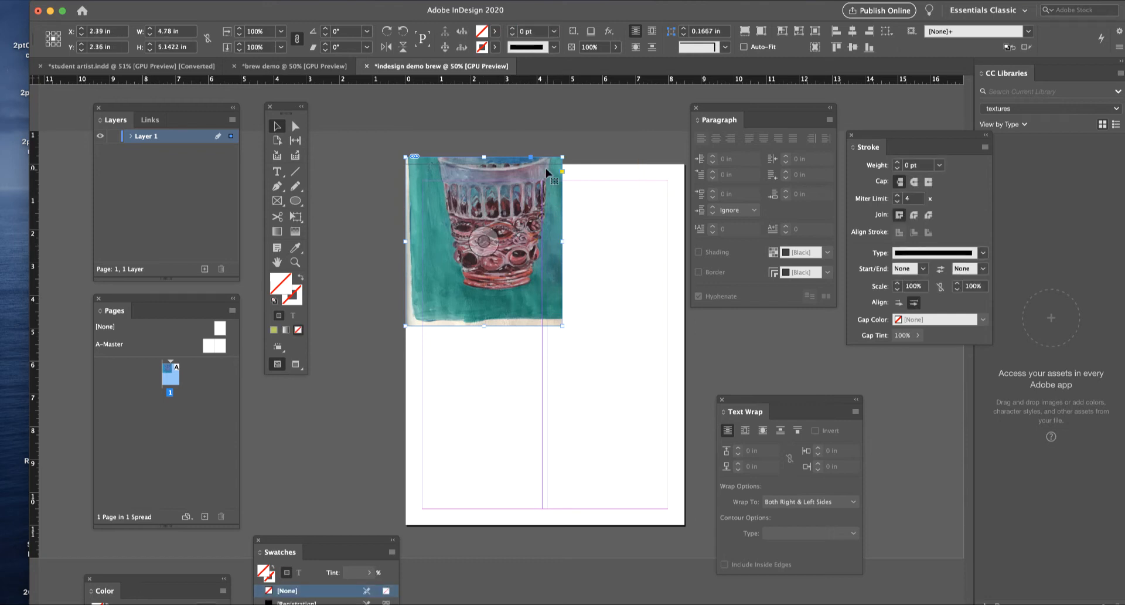
{"action": "right_click", "coordinate": [485, 243]}
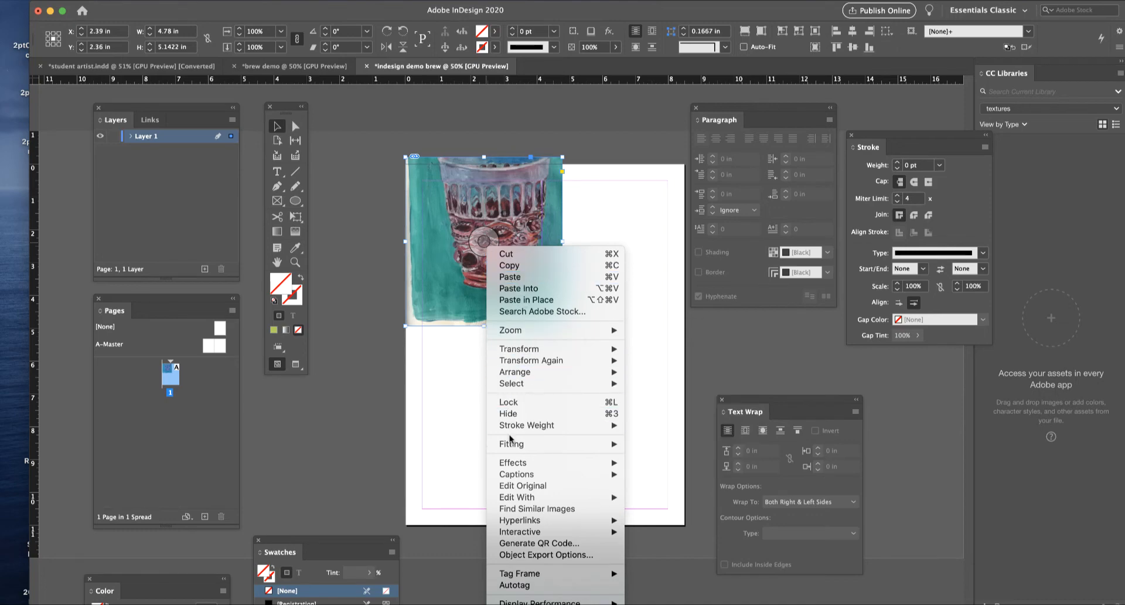
{"action": "mouse_move", "coordinate": [514, 447]}
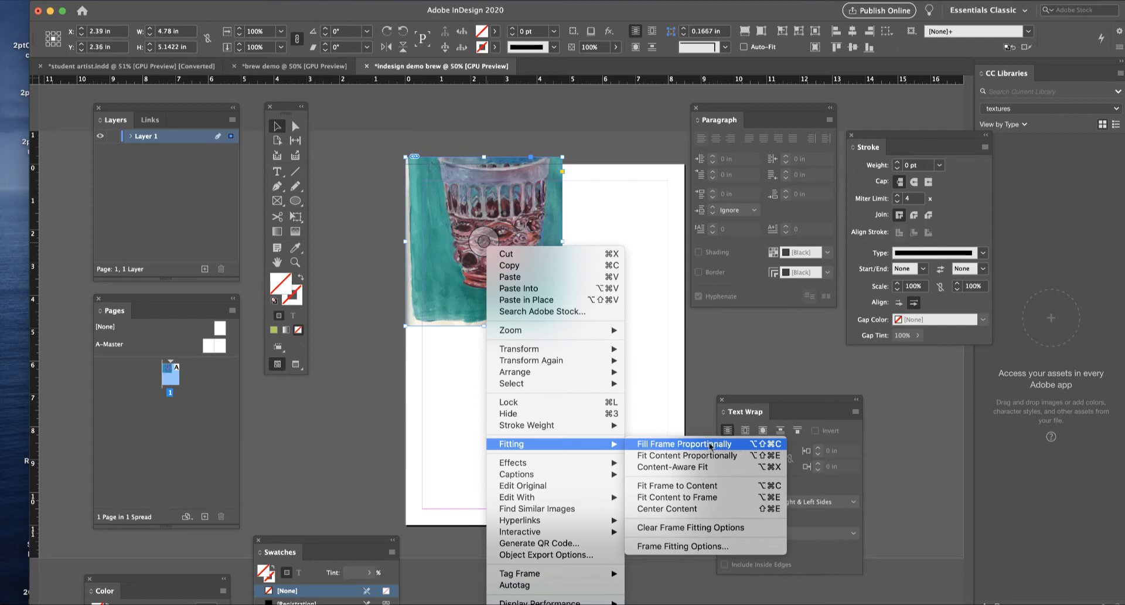
{"action": "left_click", "coordinate": [660, 456]}
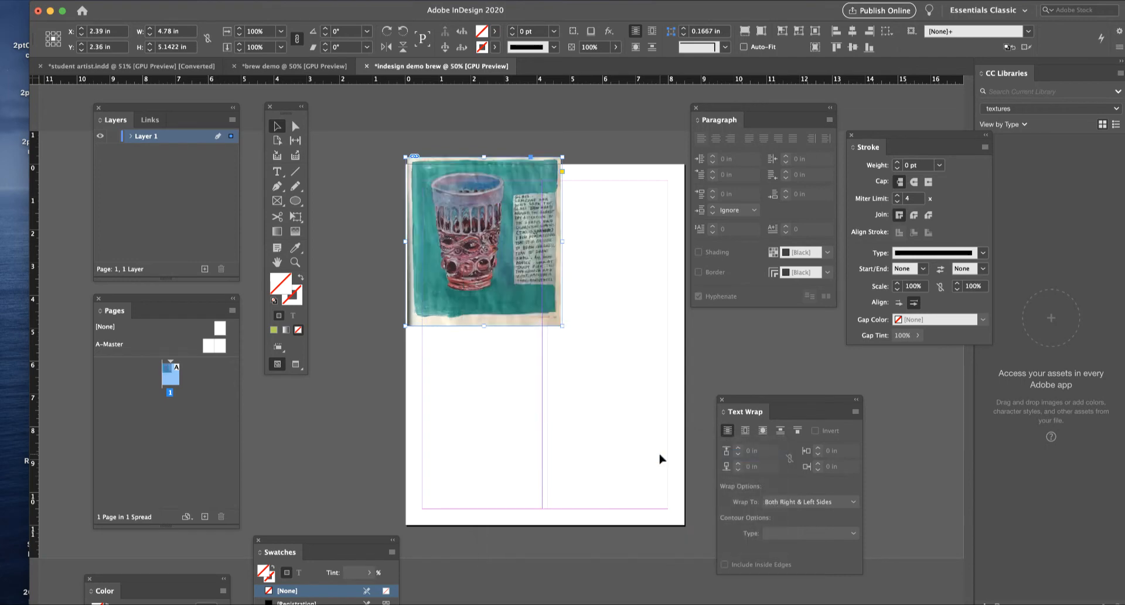
Move the glass picture to the page's upper-left corner and fit its frame to the content
{"action": "left_click_drag", "start_coordinate": [506, 253], "coordinate": [501, 259]}
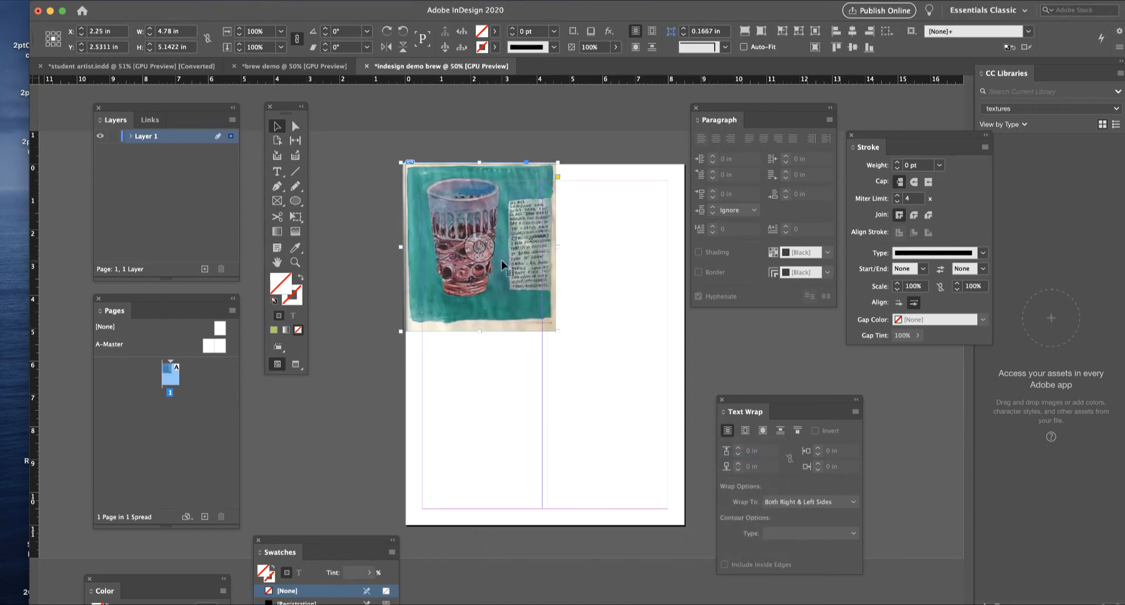
{"action": "right_click", "coordinate": [480, 251]}
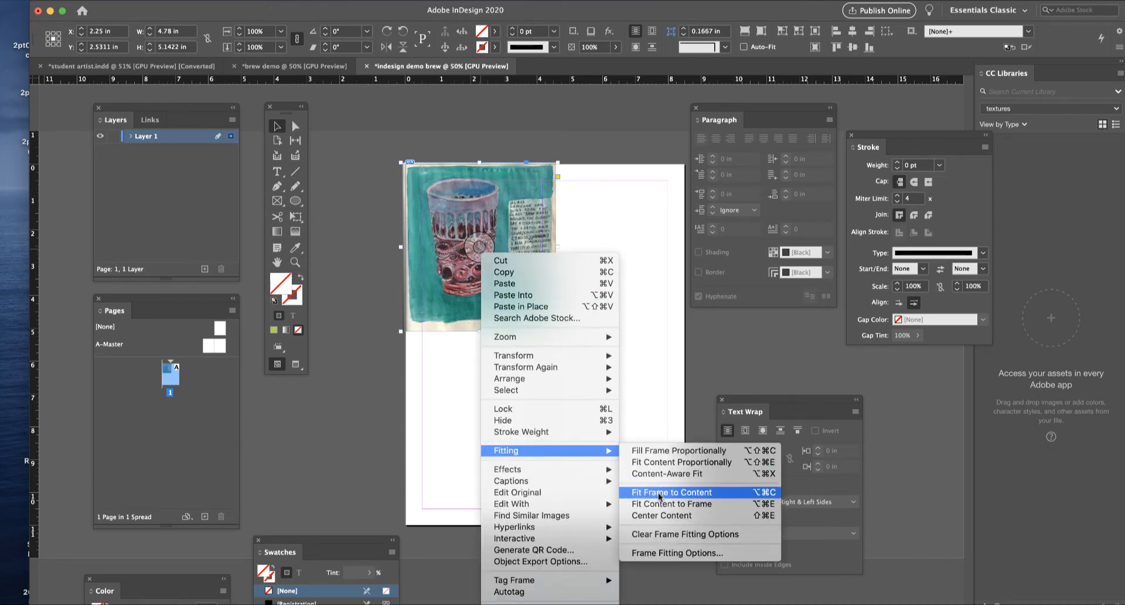
{"action": "left_click", "coordinate": [660, 496]}
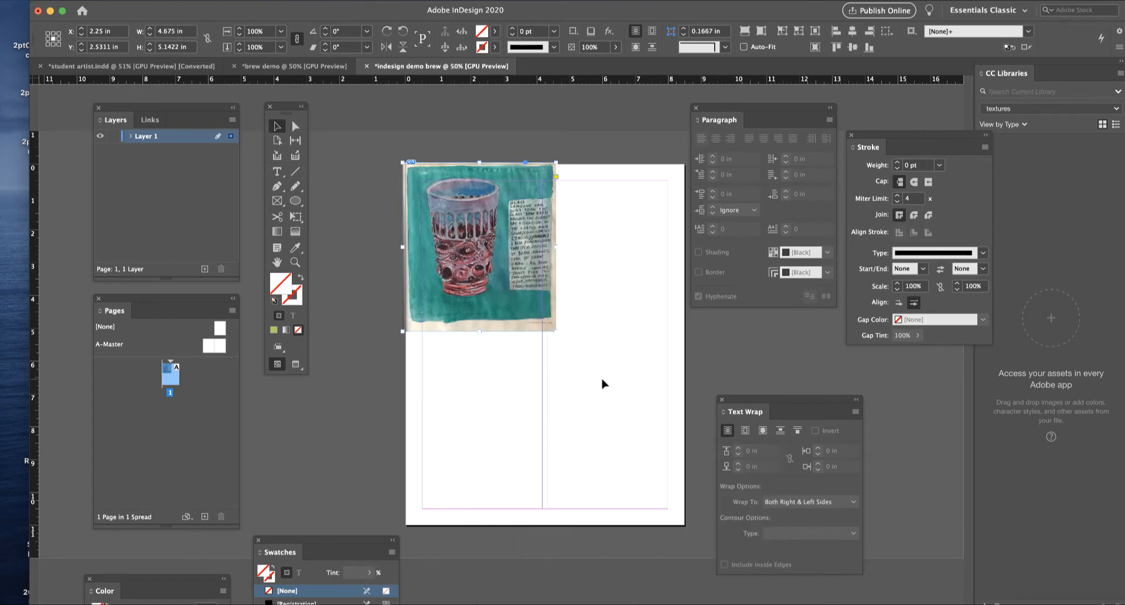
Center the glass picture within its frame and fit the frame to the content again
{"action": "right_click", "coordinate": [478, 249]}
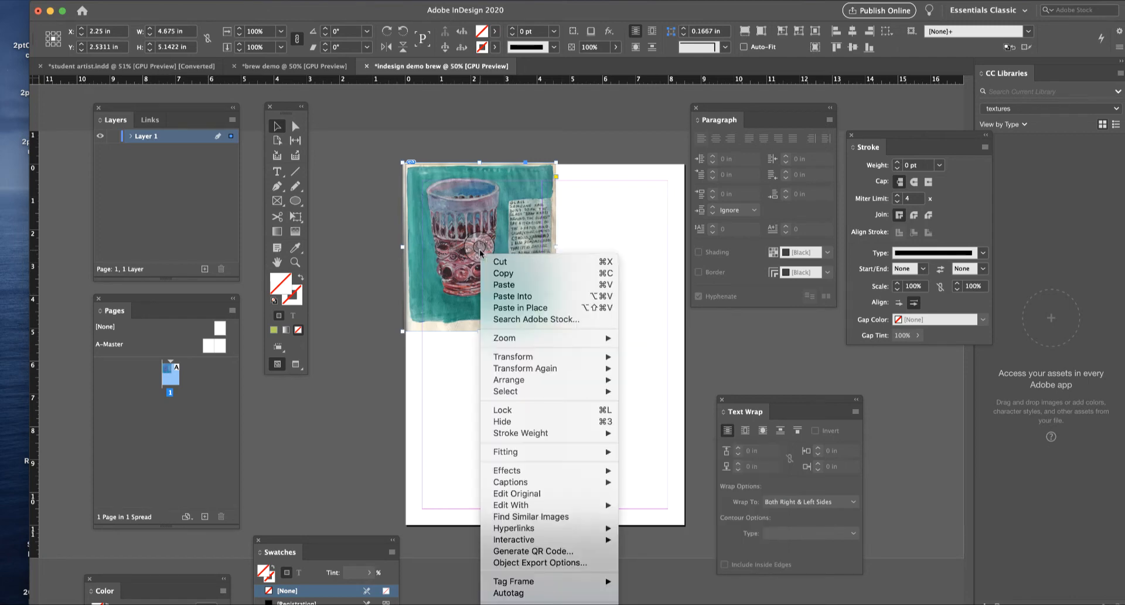
{"action": "mouse_move", "coordinate": [520, 451]}
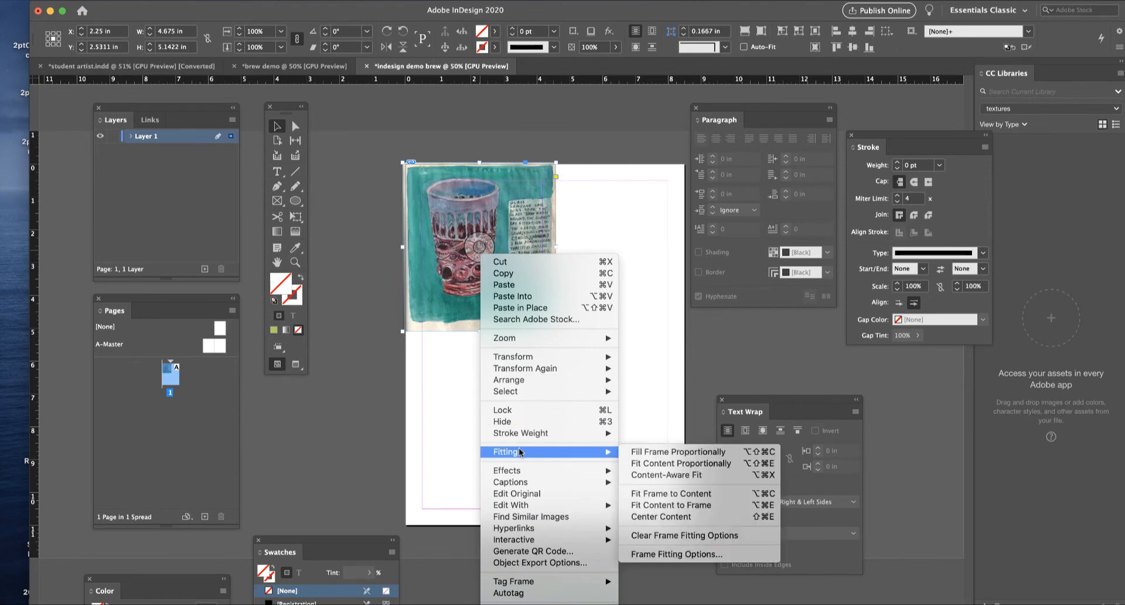
{"action": "left_click", "coordinate": [674, 518]}
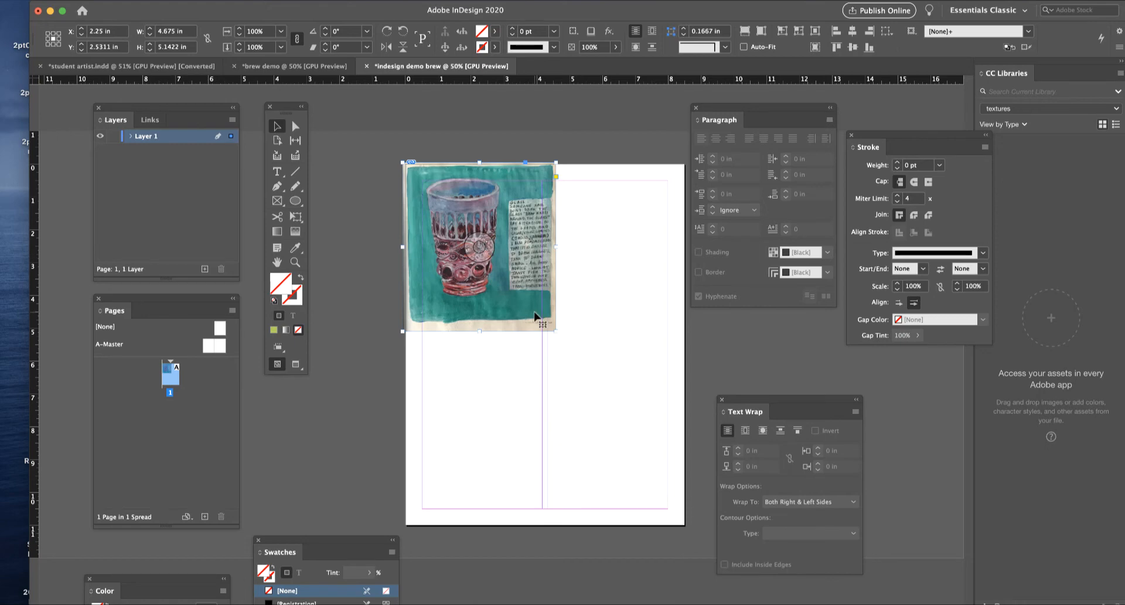
{"action": "right_click", "coordinate": [476, 250]}
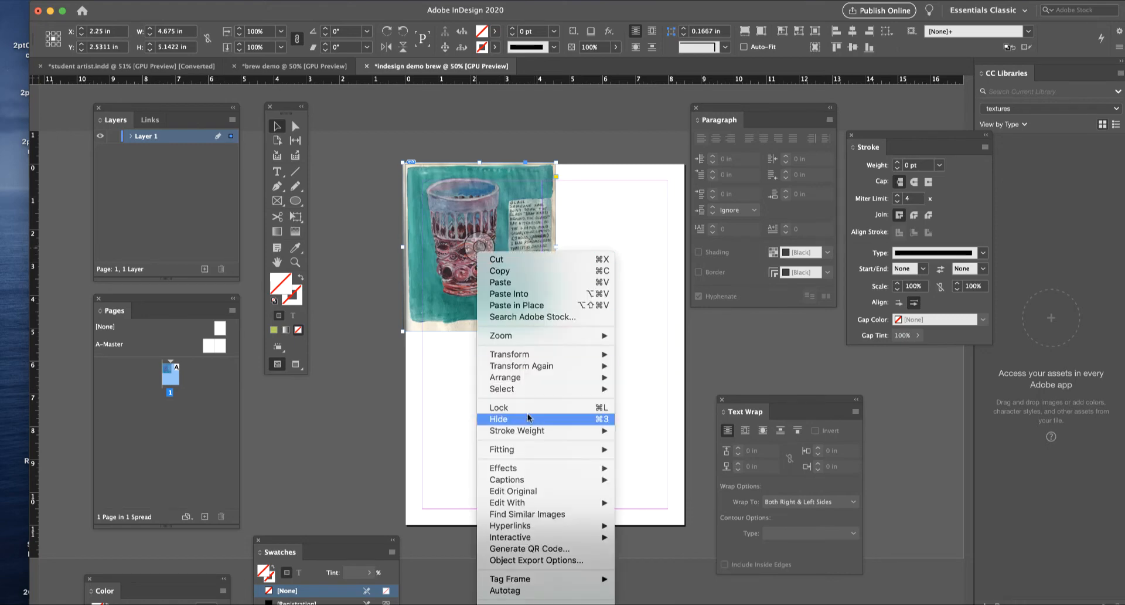
{"action": "mouse_move", "coordinate": [516, 451]}
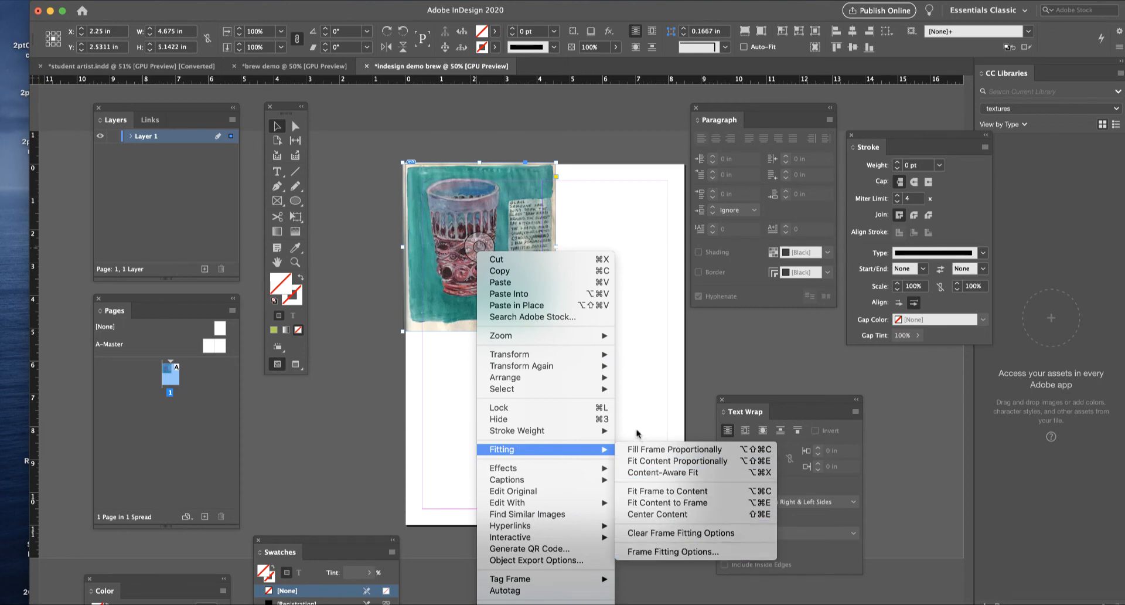
{"action": "left_click", "coordinate": [652, 490]}
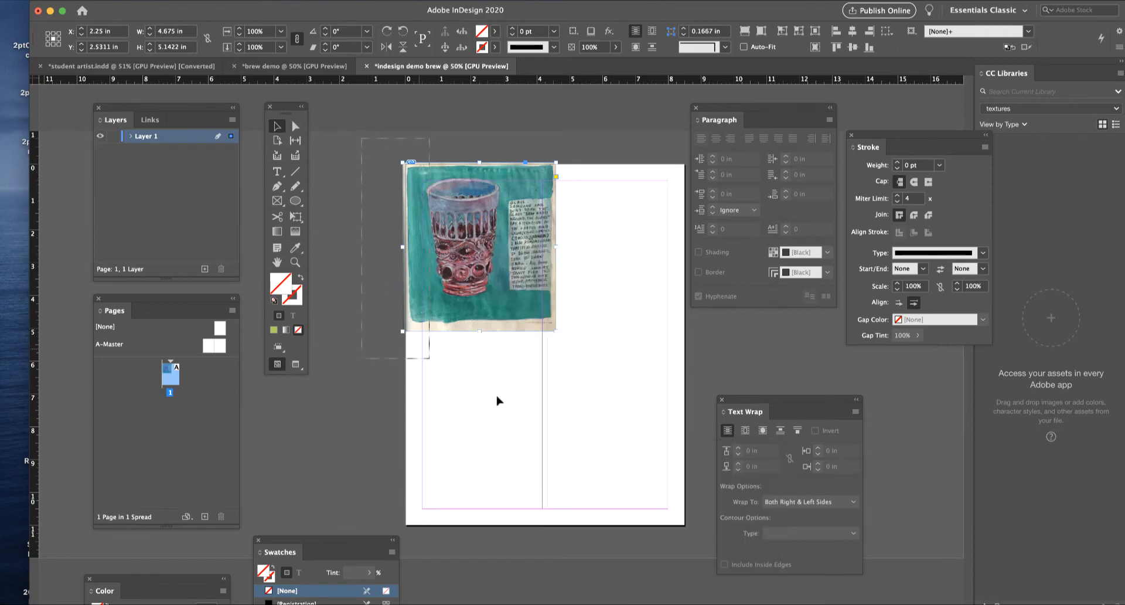
Move the glass picture onto the pasteboard beside the page and draw a circle about 4.04 in across in the page's upper half
{"action": "left_click_drag", "start_coordinate": [492, 251], "coordinate": [336, 438]}
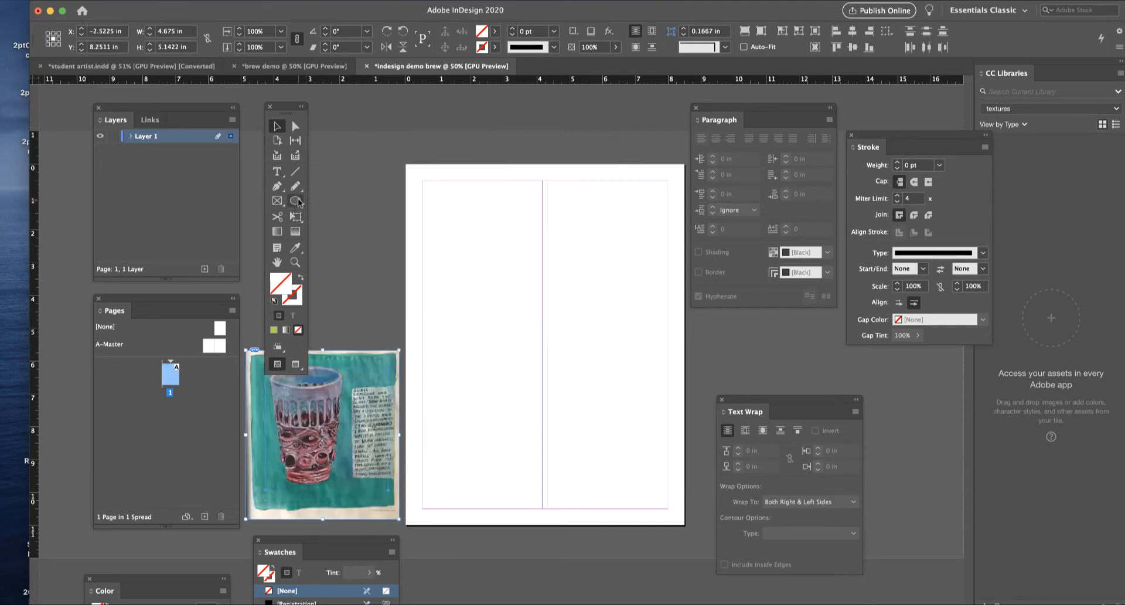
{"action": "left_click", "coordinate": [296, 202]}
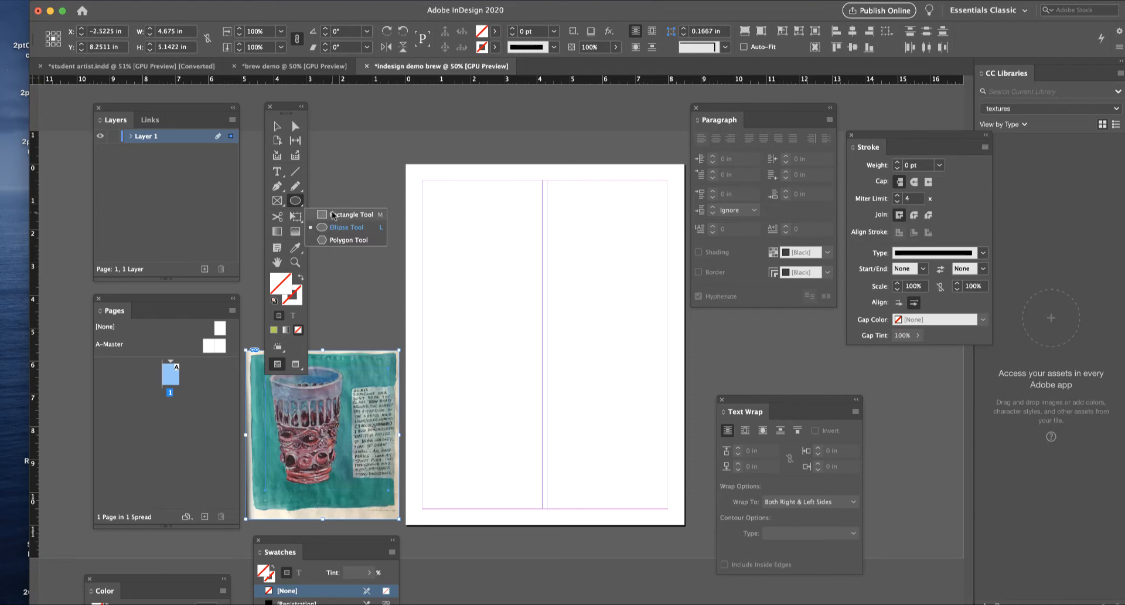
{"action": "left_click", "coordinate": [346, 227]}
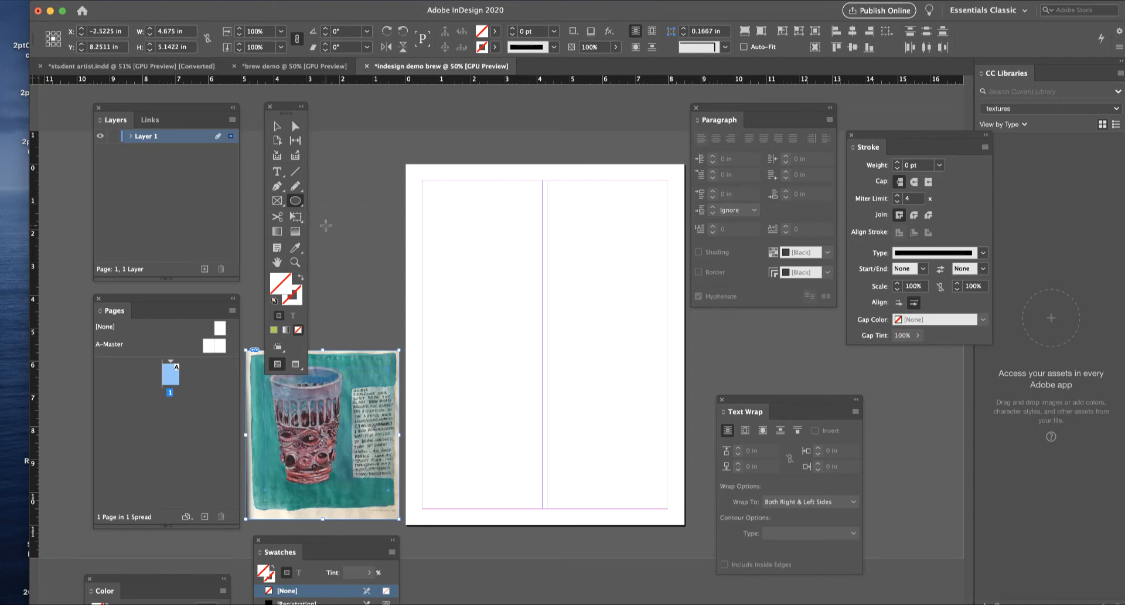
{"action": "left_click", "coordinate": [273, 329]}
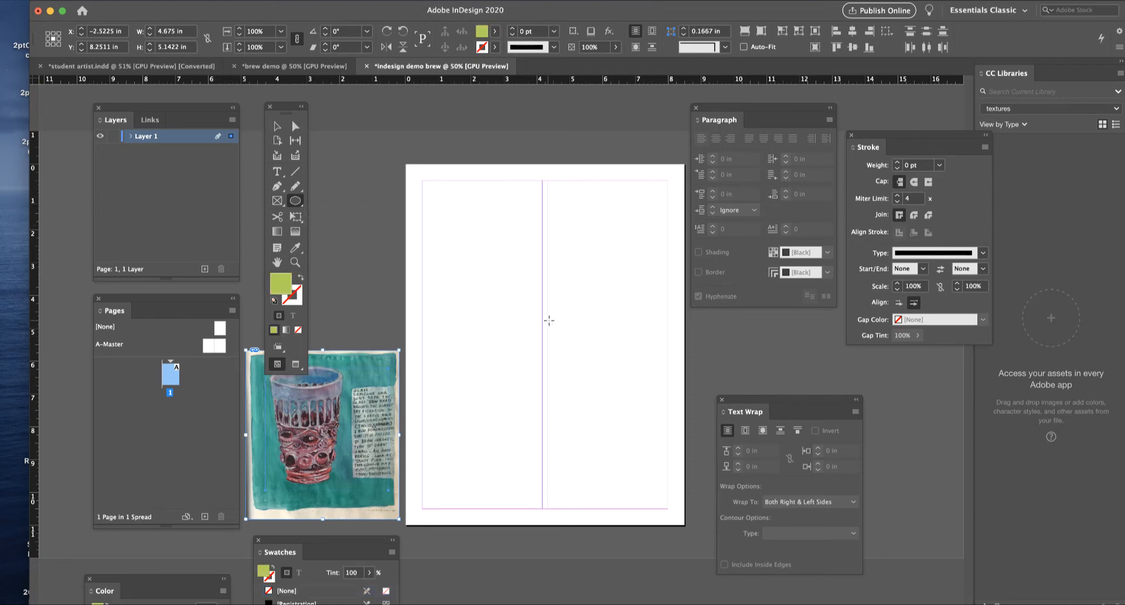
{"action": "mouse_move", "coordinate": [470, 230]}
{"action": "left_mouse_down"}
{"action": "mouse_move", "coordinate": [485, 363]}
{"action": "mouse_move", "coordinate": [583, 451]}
{"action": "mouse_move", "coordinate": [602, 486]}
{"action": "left_mouse_up"}
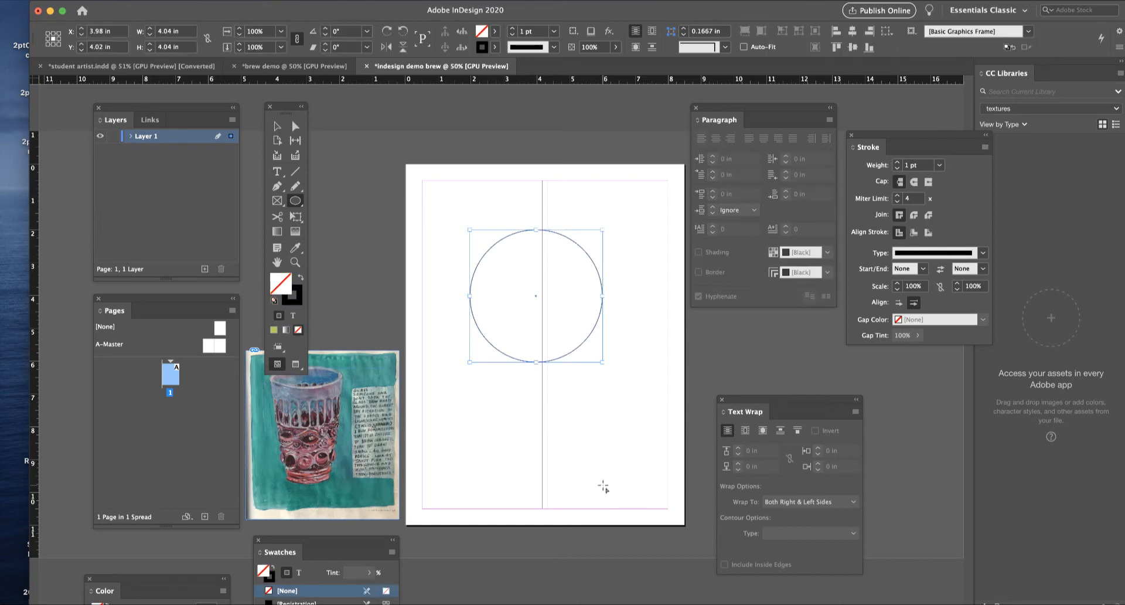
Fill the circle with the light green colour and remove its stroke
{"action": "left_click", "coordinate": [273, 330]}
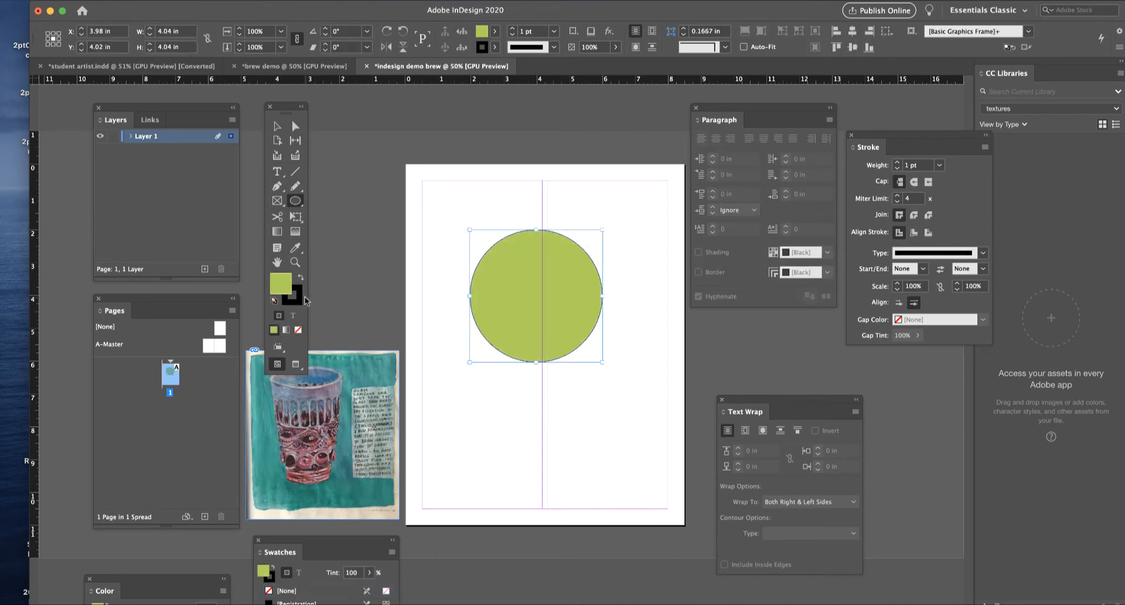
{"action": "left_click", "coordinate": [296, 300]}
{"action": "left_click", "coordinate": [298, 330]}
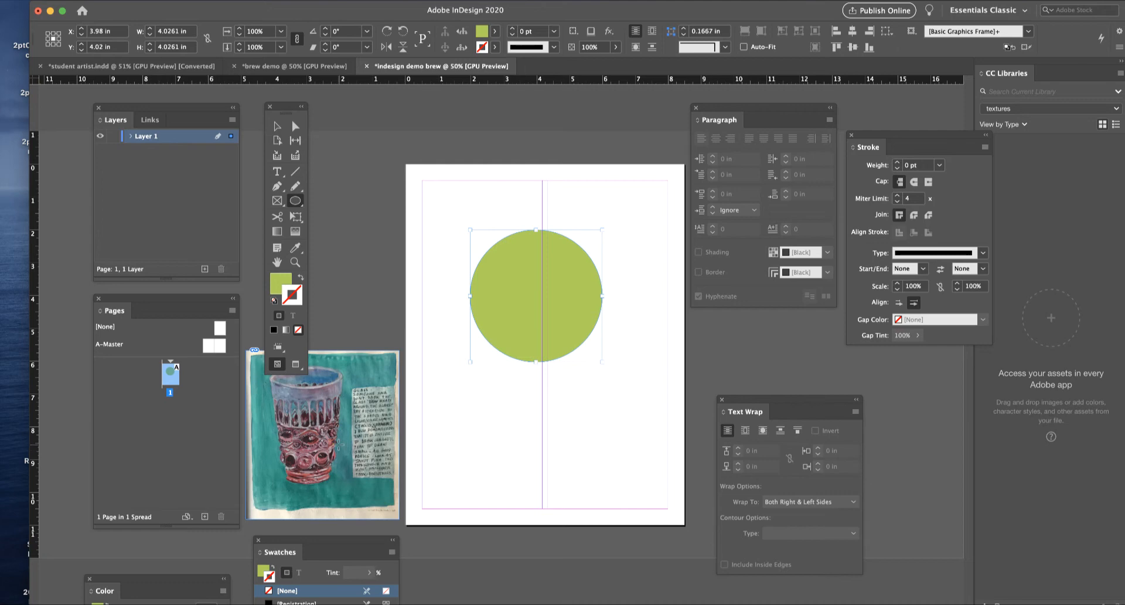
Paste the copied eye picture into the green circle
{"action": "right_click", "coordinate": [531, 287]}
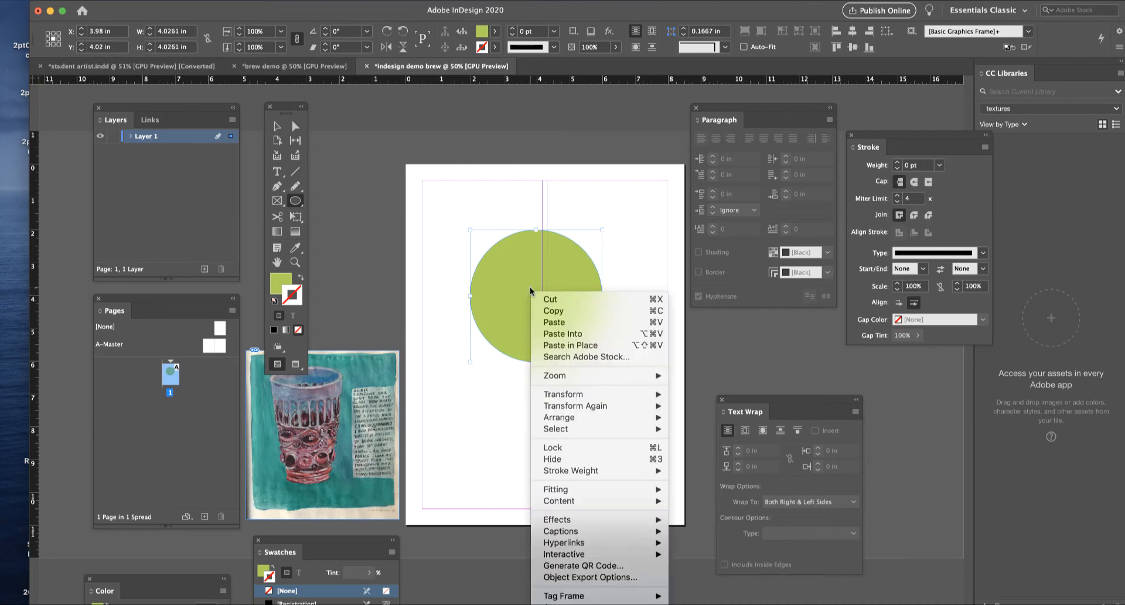
{"action": "left_click", "coordinate": [558, 333]}
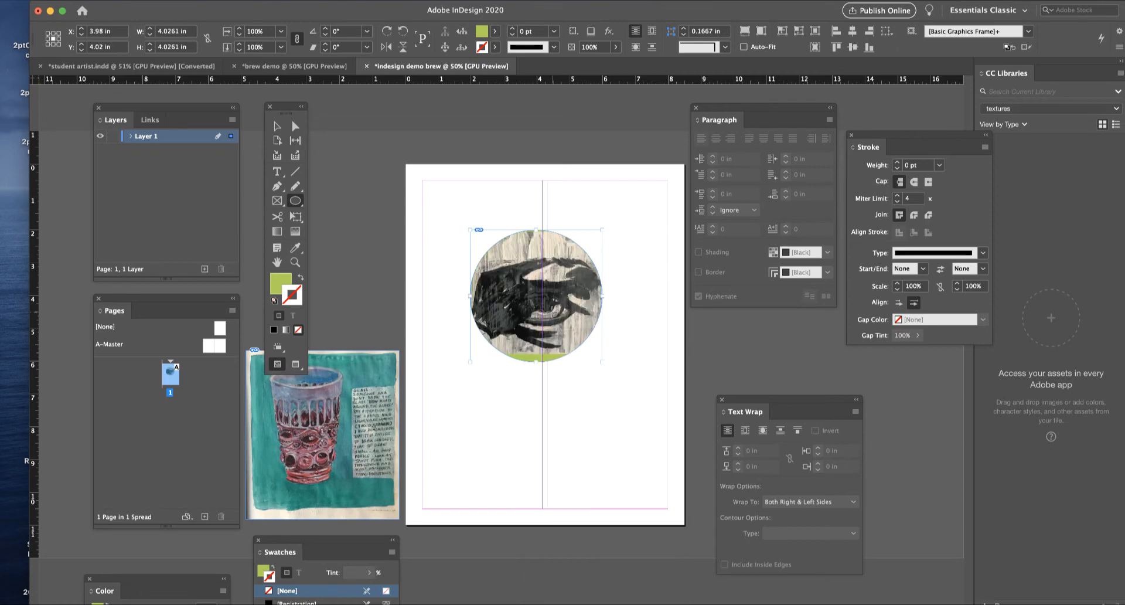
{"action": "right_click", "coordinate": [541, 300]}
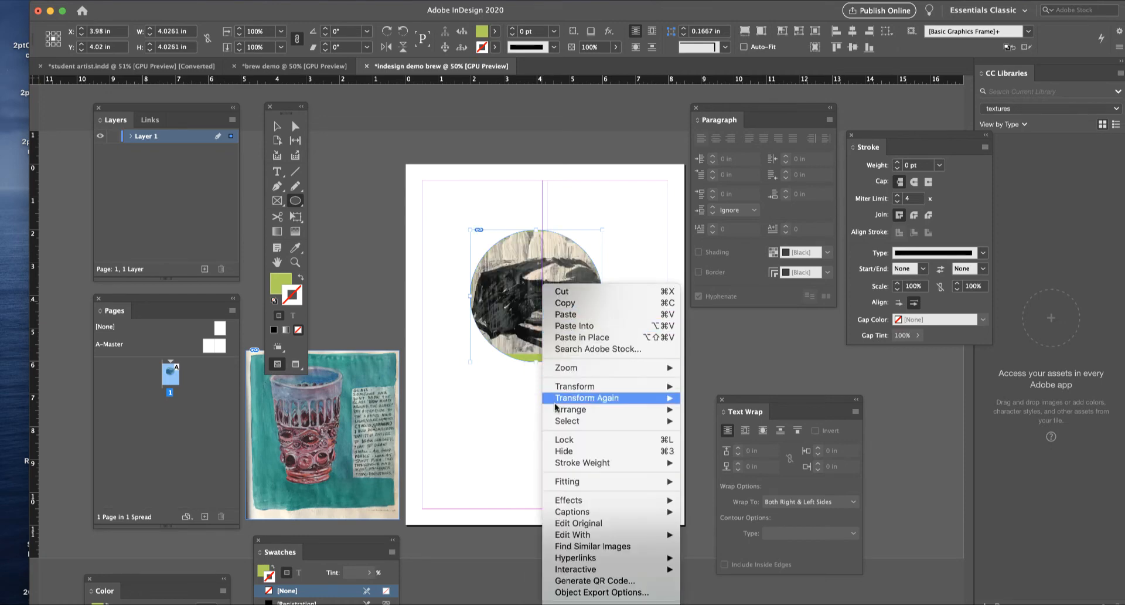
{"action": "left_click", "coordinate": [519, 470]}
Select the nested eye picture's frame inside the circle and fill that frame proportionally with the picture
{"action": "left_click", "coordinate": [277, 126]}
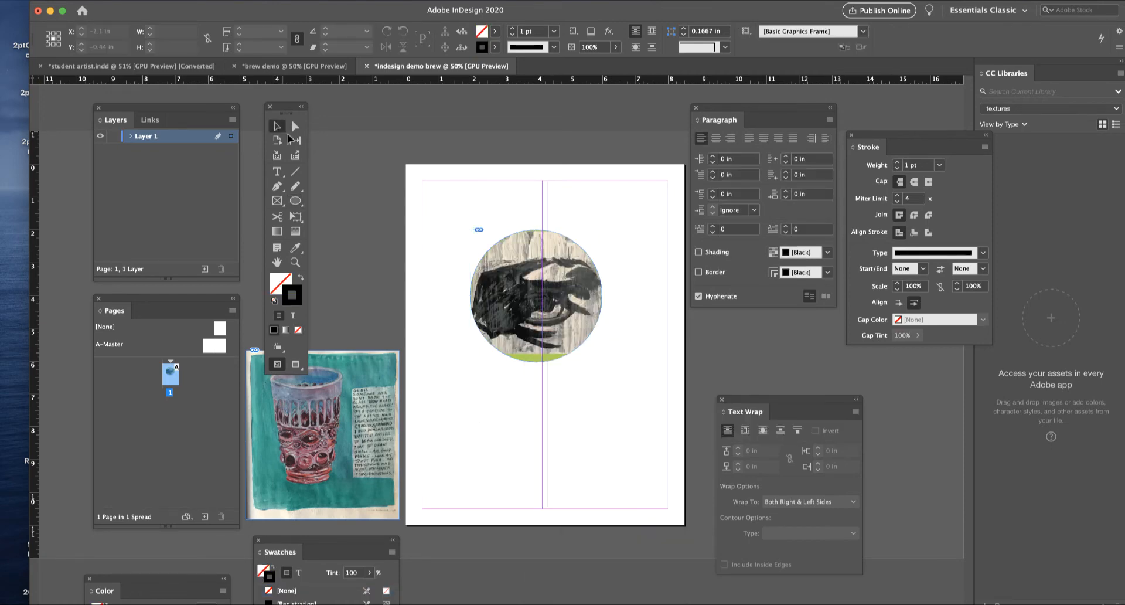
{"action": "left_click", "coordinate": [532, 295]}
{"action": "right_click", "coordinate": [536, 300]}
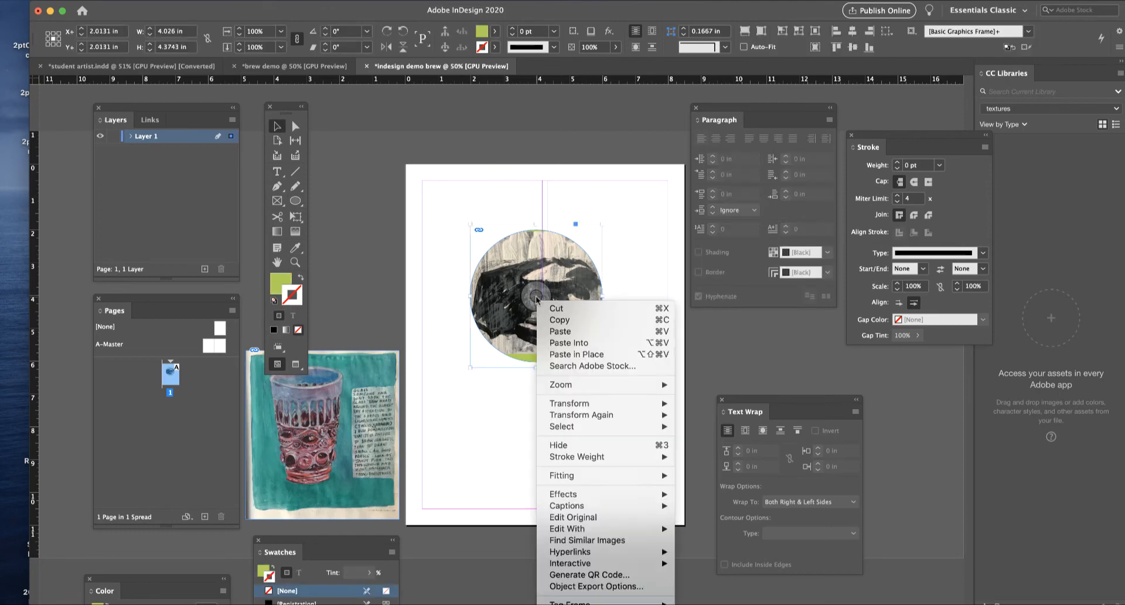
{"action": "mouse_move", "coordinate": [565, 475]}
{"action": "left_click", "coordinate": [747, 478]}
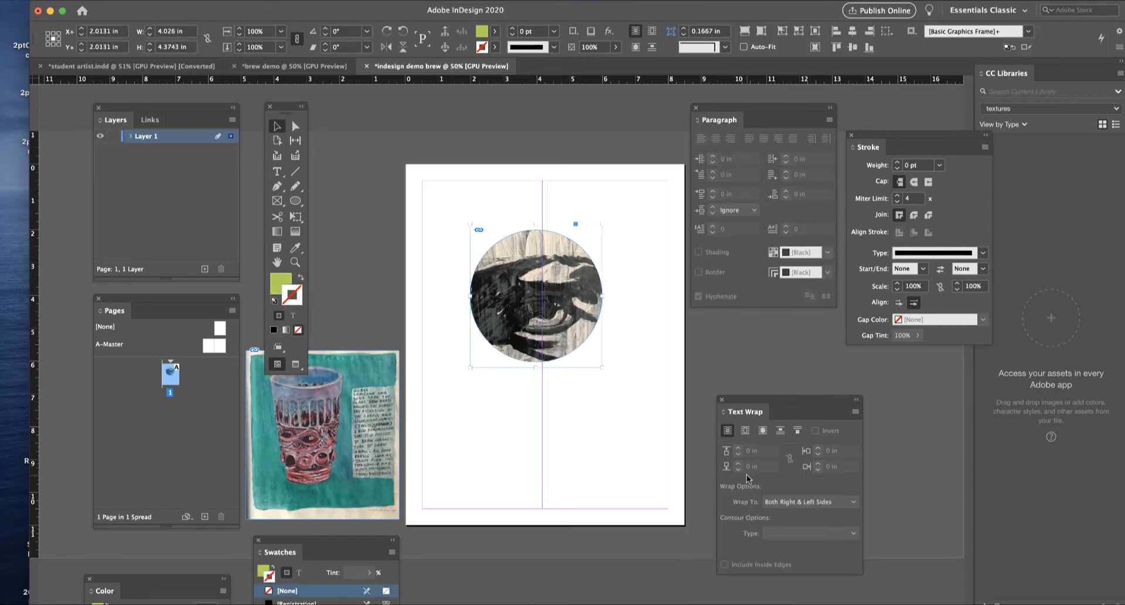
Try further fitting commands on the eye picture inside the circle, ending with fitting its frame to the content
{"action": "right_click", "coordinate": [521, 281]}
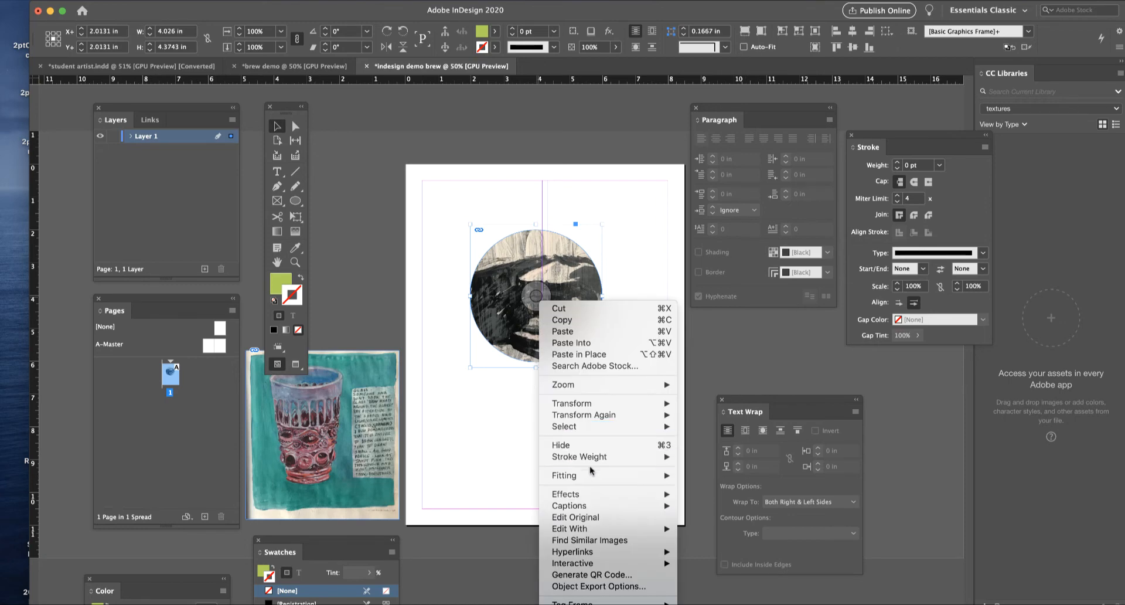
{"action": "mouse_move", "coordinate": [586, 467]}
{"action": "left_click", "coordinate": [753, 488]}
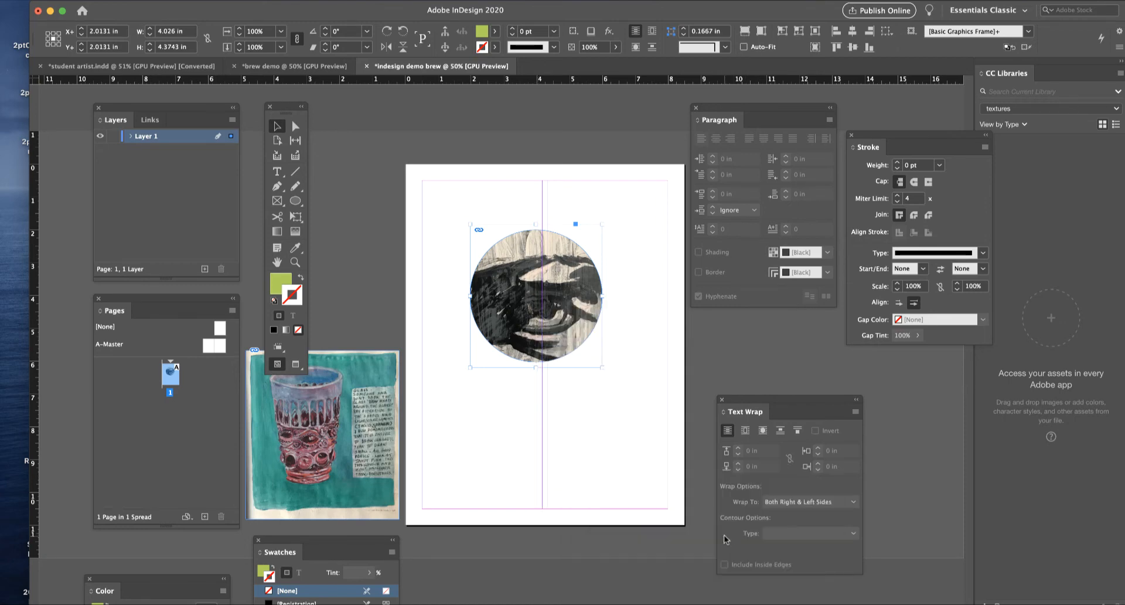
{"action": "right_click", "coordinate": [537, 300]}
{"action": "mouse_move", "coordinate": [583, 480]}
{"action": "left_click", "coordinate": [769, 522]}
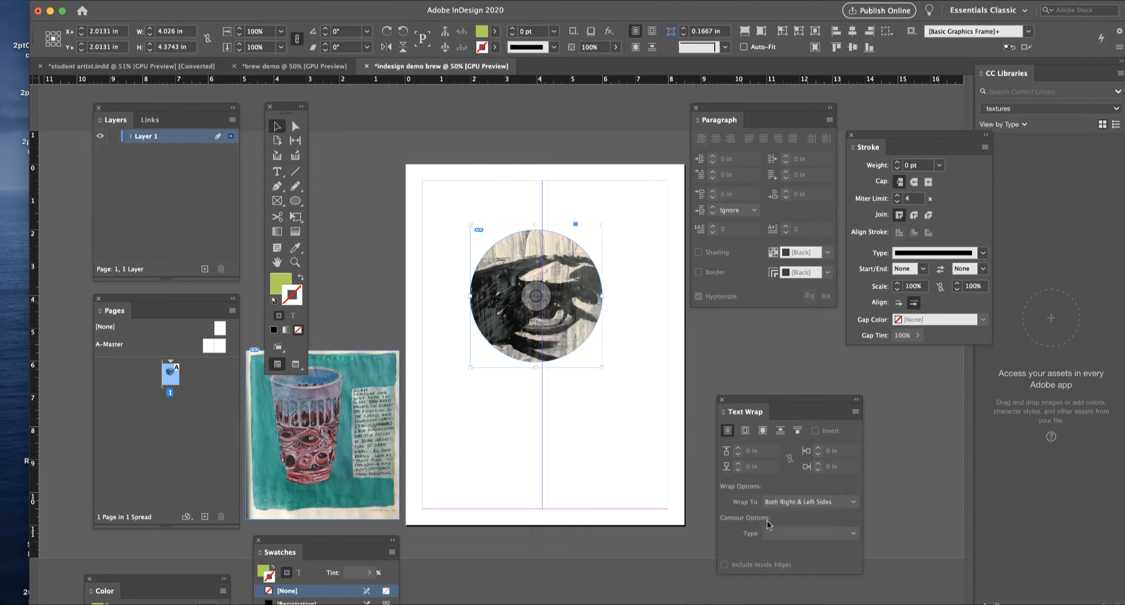
Shrink the eye picture inside the green circle to about 2.67 by 2.44 in and deselect it
{"action": "double_click", "coordinate": [471, 311]}
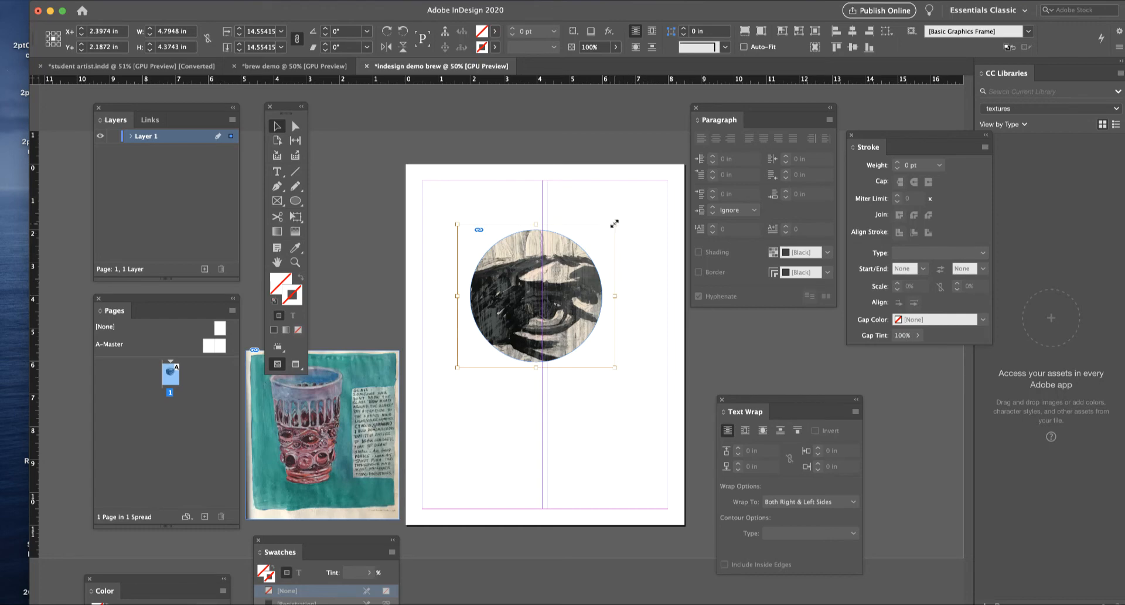
{"action": "left_click_drag", "start_coordinate": [614, 223], "coordinate": [575, 256]}
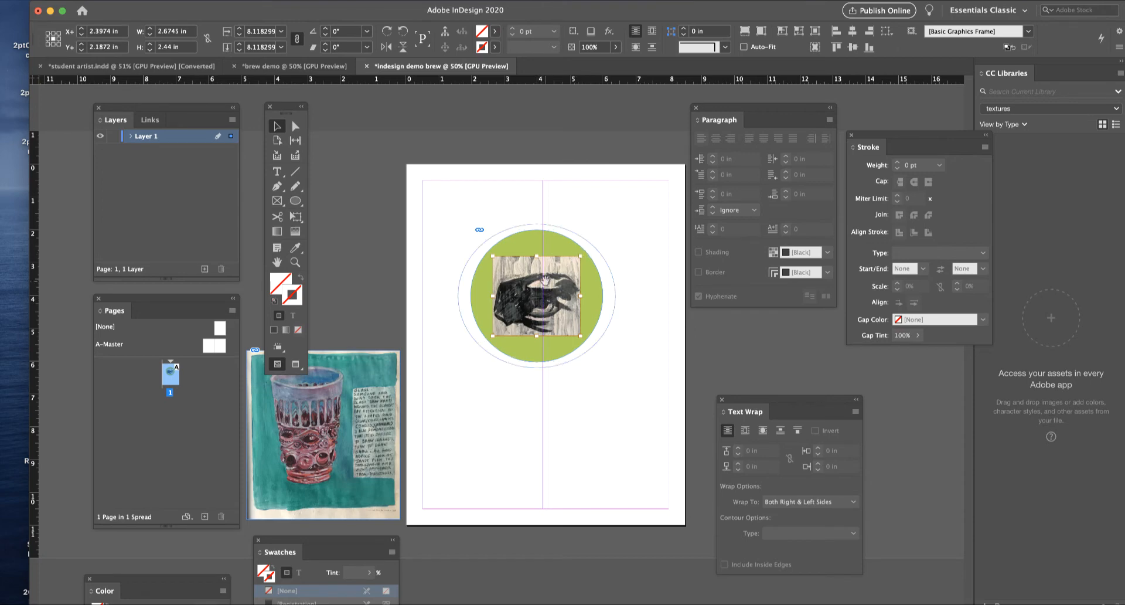
{"action": "left_click", "coordinate": [480, 421]}
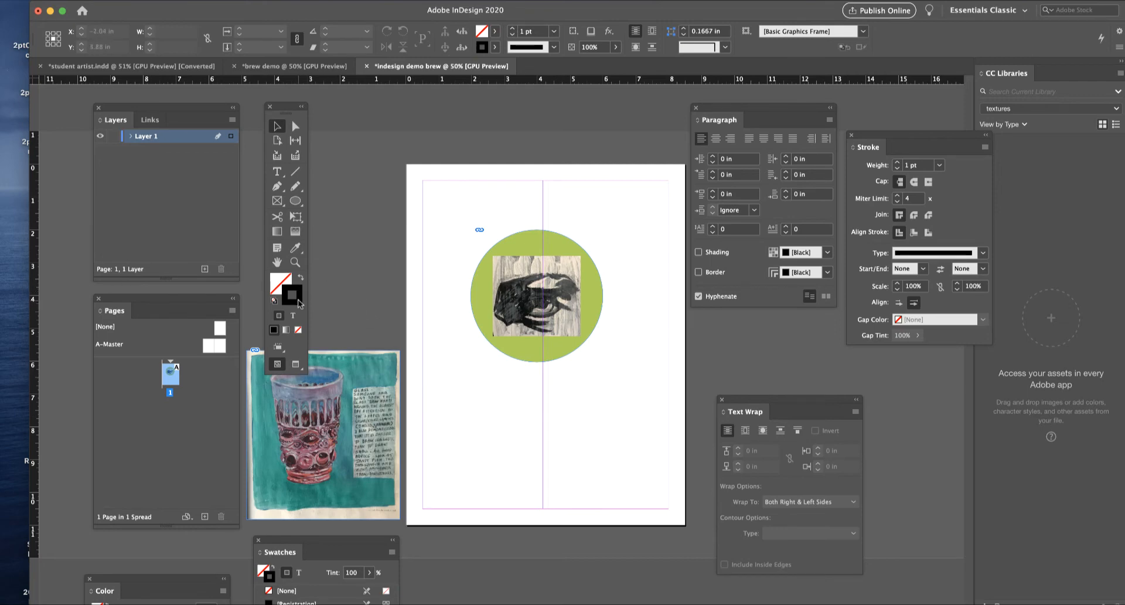
Draw an unfilled circle about 4.28 in wide with a 39 pt stroke, using the sampled green as its stroke color
{"action": "left_click", "coordinate": [295, 248]}
{"action": "left_click", "coordinate": [474, 275]}
{"action": "key", "text": "shift+x"}
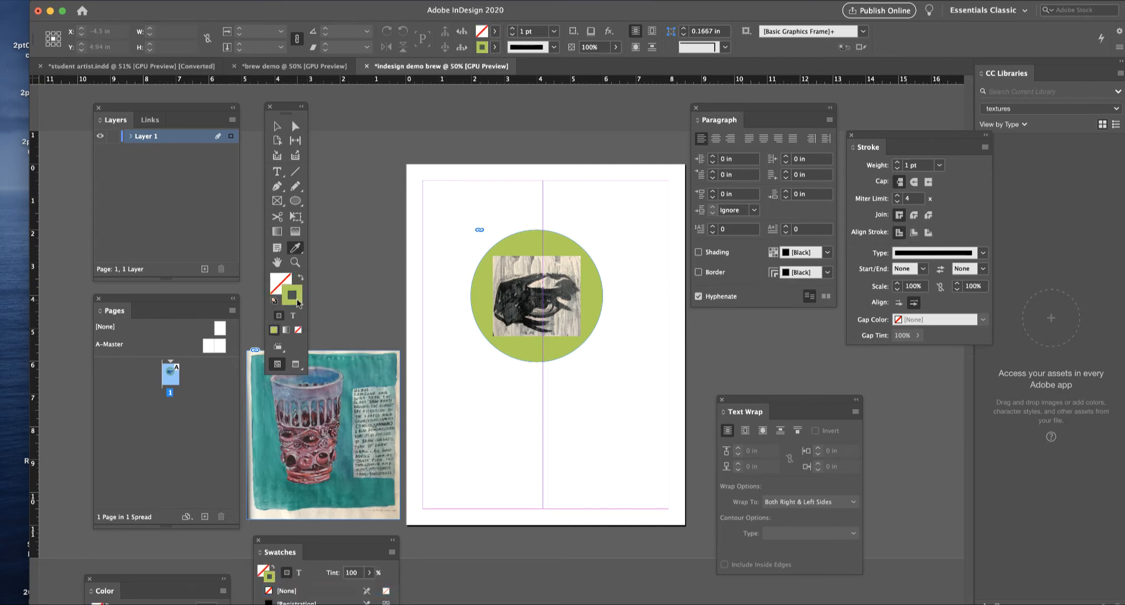
{"action": "key", "text": "l"}
{"action": "left_click_drag", "start_coordinate": [487, 253], "coordinate": [550, 315]}
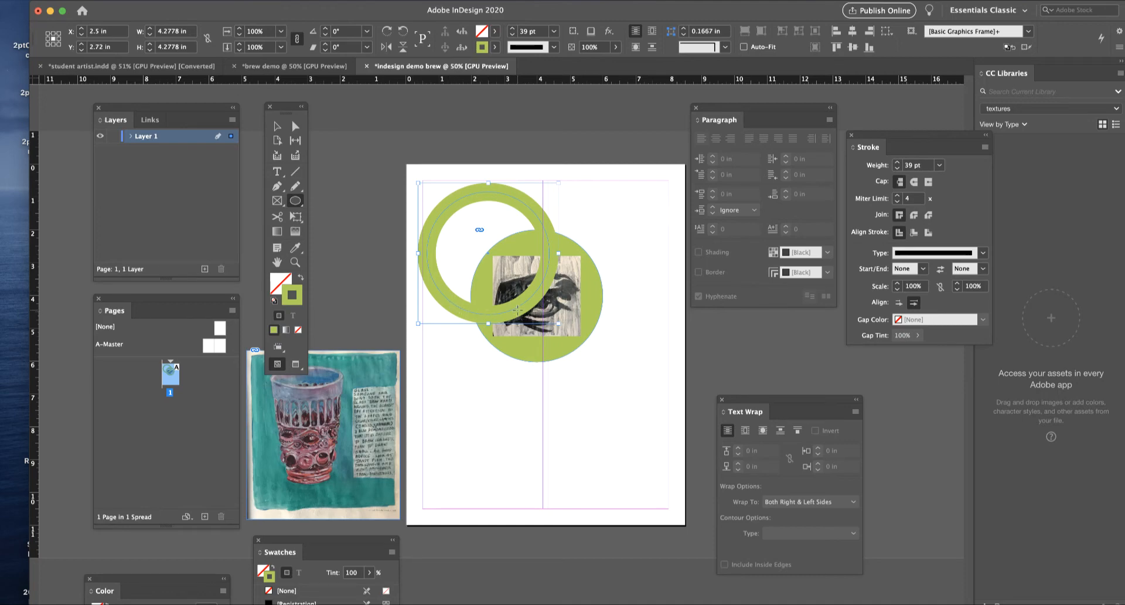
Center the green ring over the eye picture and shrink it so it masks the picture's corners
{"action": "key", "text": "v"}
{"action": "left_click_drag", "start_coordinate": [519, 309], "coordinate": [594, 332]}
{"action": "left_click_drag", "start_coordinate": [609, 226], "coordinate": [587, 239]}
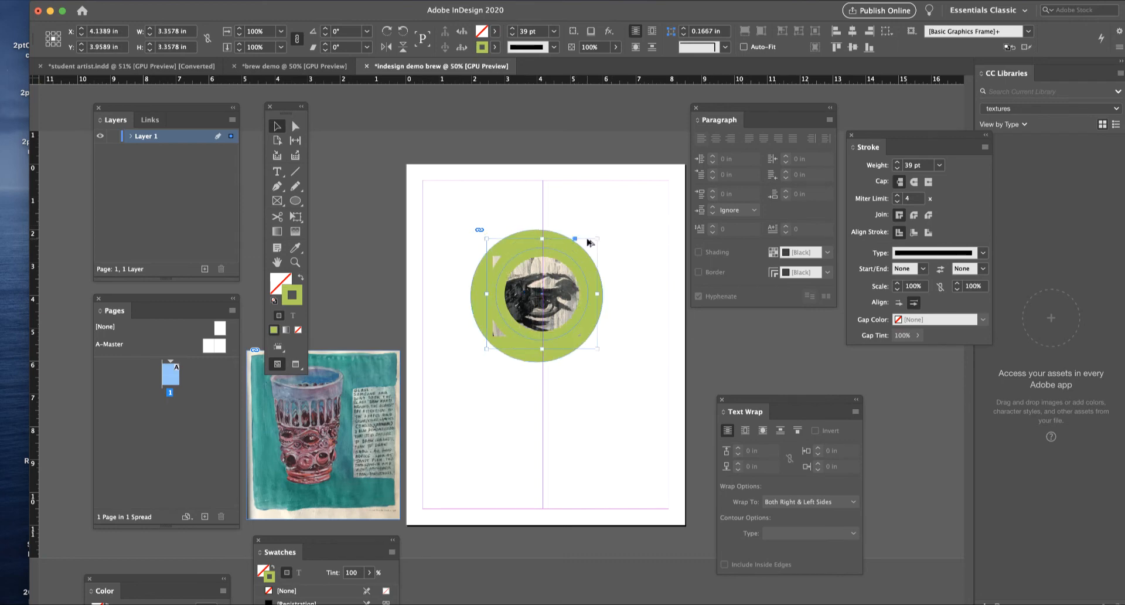
{"action": "left_click", "coordinate": [599, 140]}
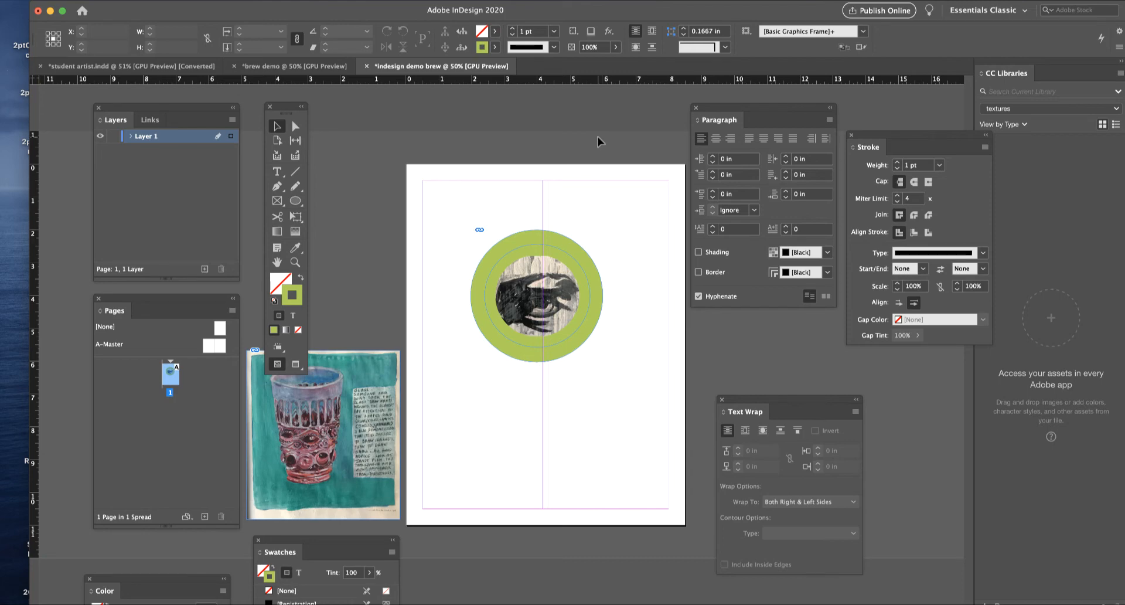
Group the green circle, the eye picture and the overlaid ring
{"action": "left_click_drag", "start_coordinate": [448, 211], "coordinate": [624, 401]}
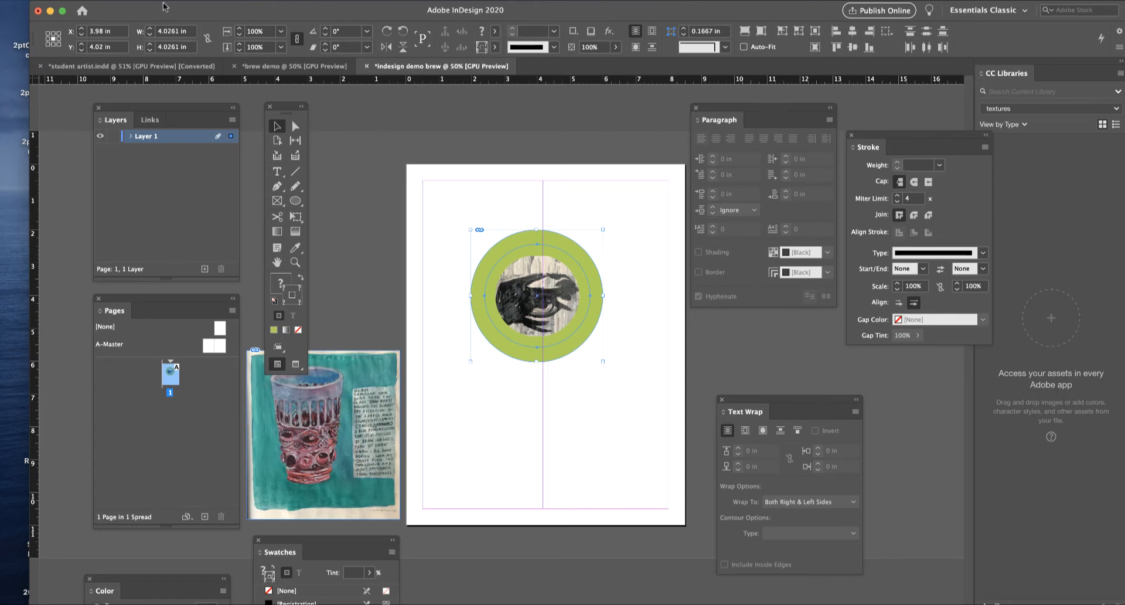
{"action": "left_click", "coordinate": [188, 1]}
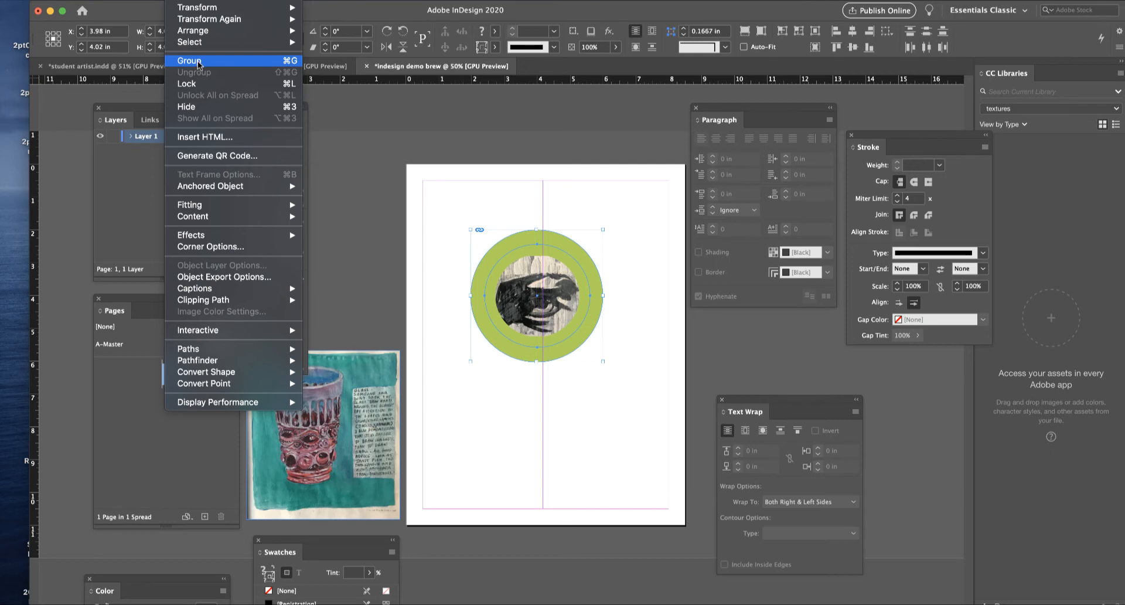
{"action": "left_click", "coordinate": [198, 61]}
Set the Type tool's defaults to Helvetica Regular at 24 pt with 30 pt leading
{"action": "left_click", "coordinate": [278, 171]}
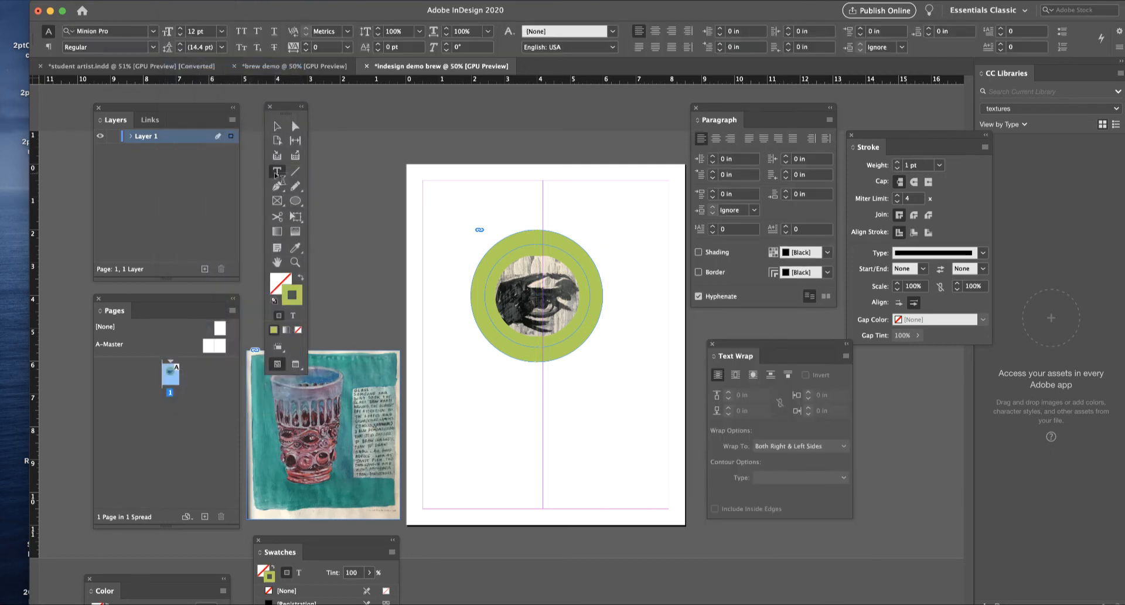
{"action": "left_click", "coordinate": [153, 32]}
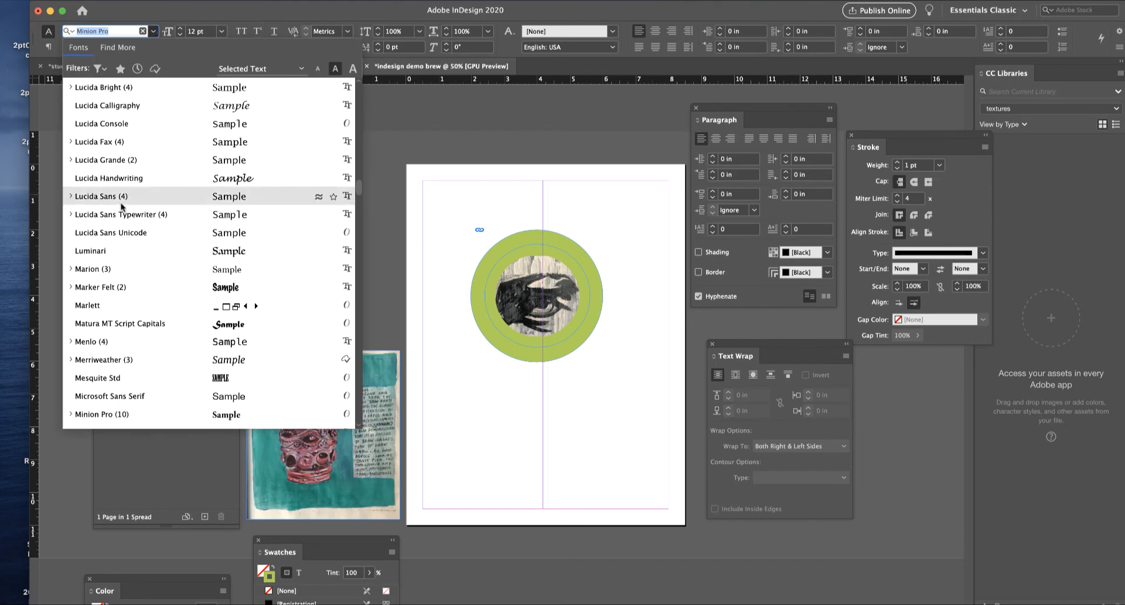
{"action": "scroll", "coordinate": [125, 212], "scroll_direction": "up", "scroll_amount": 20}
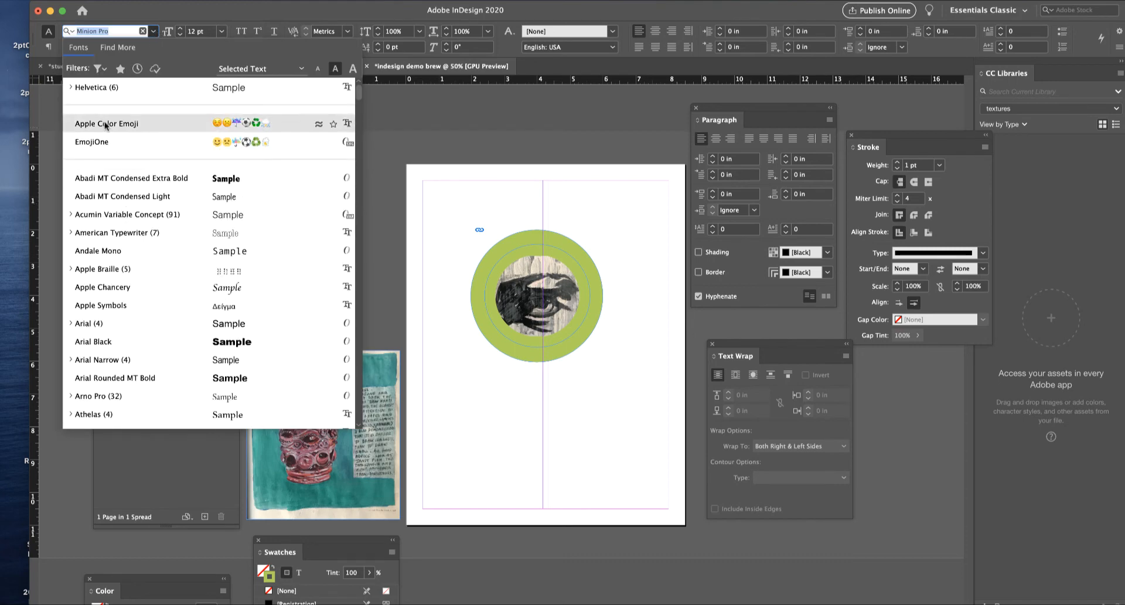
{"action": "left_click", "coordinate": [97, 88]}
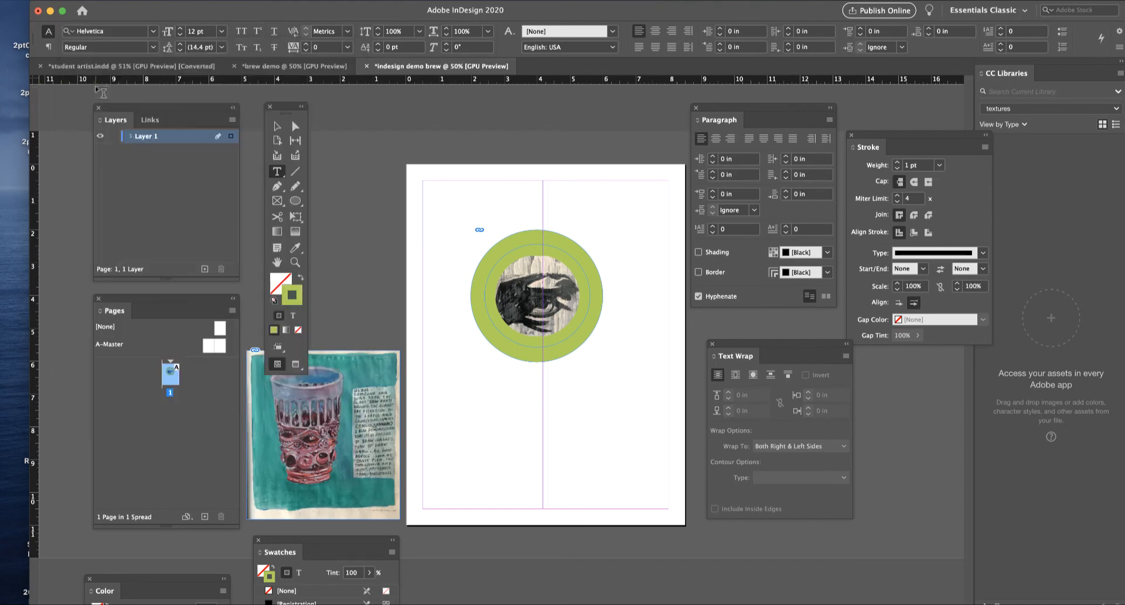
{"action": "left_click", "coordinate": [222, 32]}
{"action": "left_click", "coordinate": [212, 160]}
{"action": "left_click", "coordinate": [221, 47]}
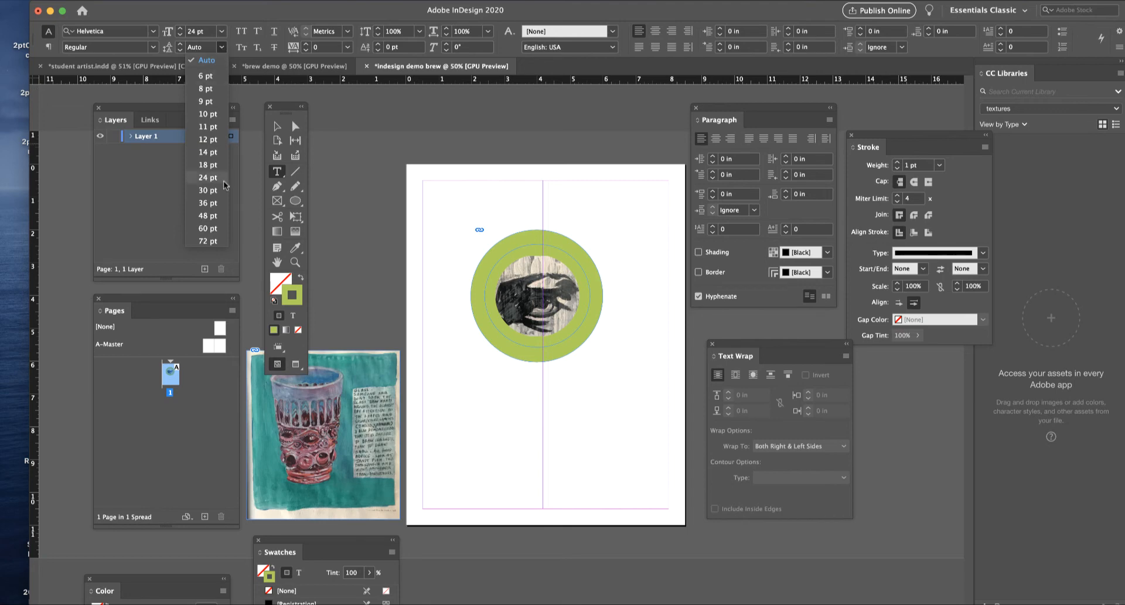
{"action": "left_click", "coordinate": [209, 190]}
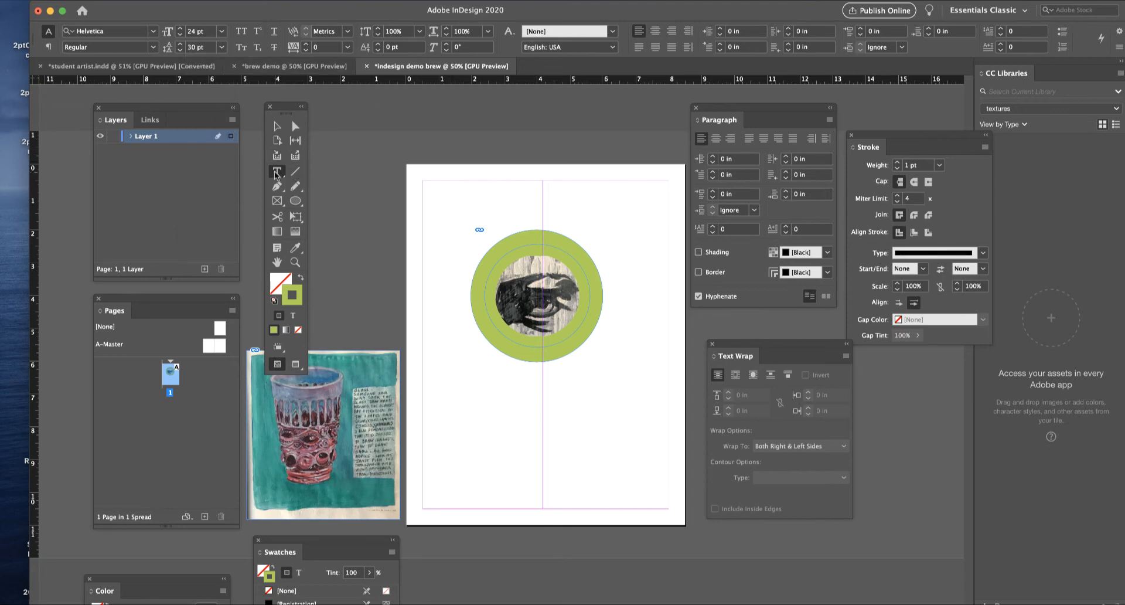
Create a text frame over the circle and fill it with "I like green circles around eyes. It's fun." plus filler text in C=0 M=100 Y=0 K=0
{"action": "left_click_drag", "start_coordinate": [452, 213], "coordinate": [633, 399]}
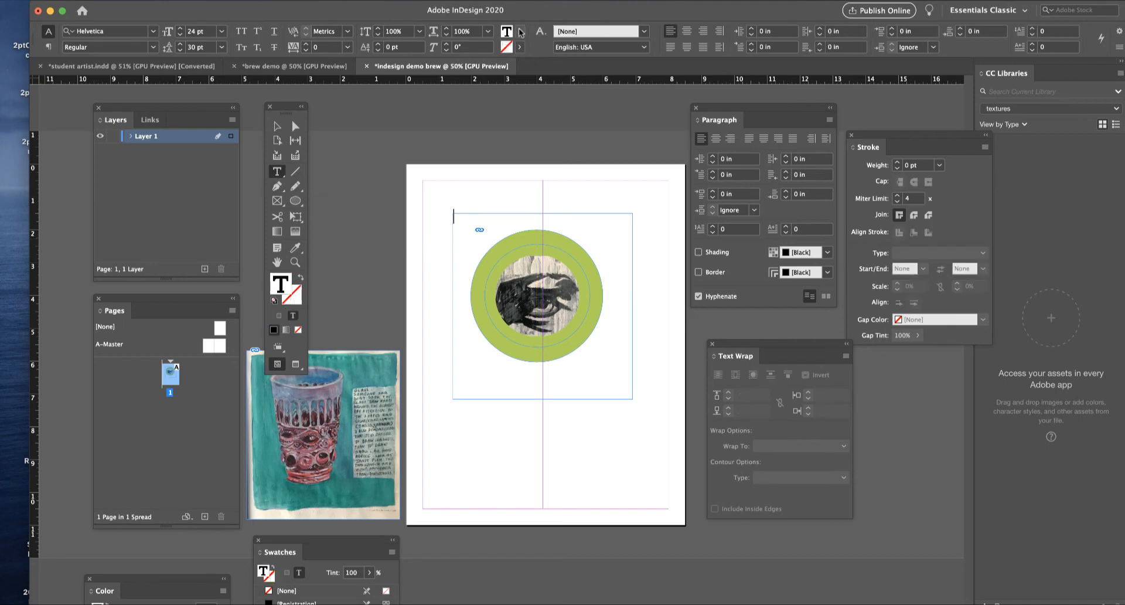
{"action": "left_click", "coordinate": [520, 31]}
{"action": "left_click", "coordinate": [394, 135]}
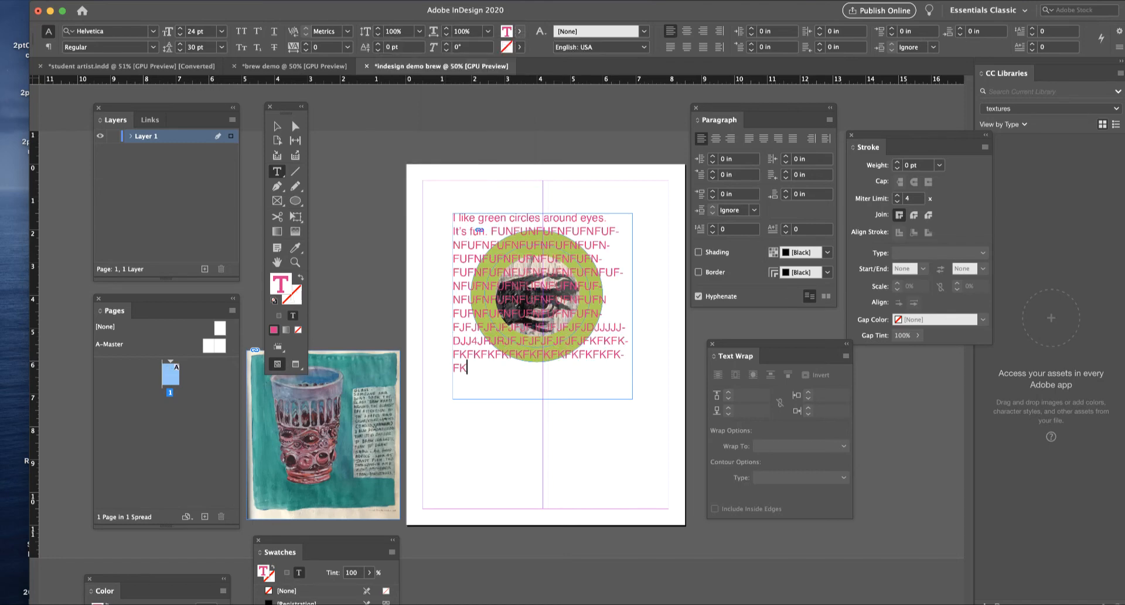
{"action": "type", "text": "FKFKFKFKFKFKFKFKFKFKFKFKFKFKFKFKFKFKFKFKFKFKFKFKFKFKFK"}
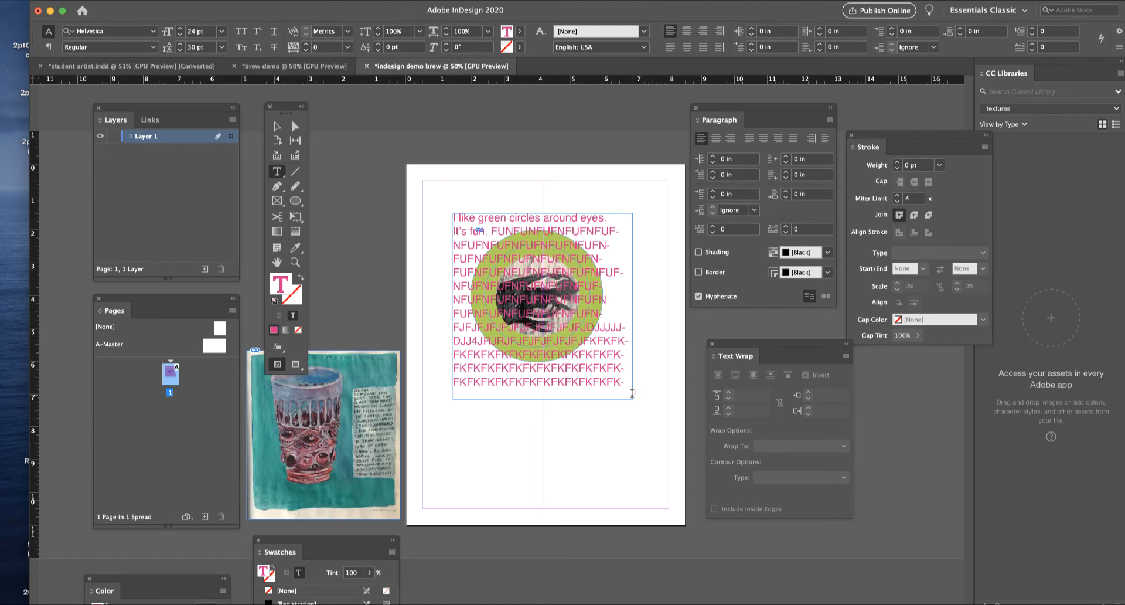
Try threading the overset text into a second frame below the first one, and undo it
{"action": "left_click_drag", "start_coordinate": [632, 394], "coordinate": [642, 404]}
{"action": "left_click", "coordinate": [642, 405], "text": "super"}
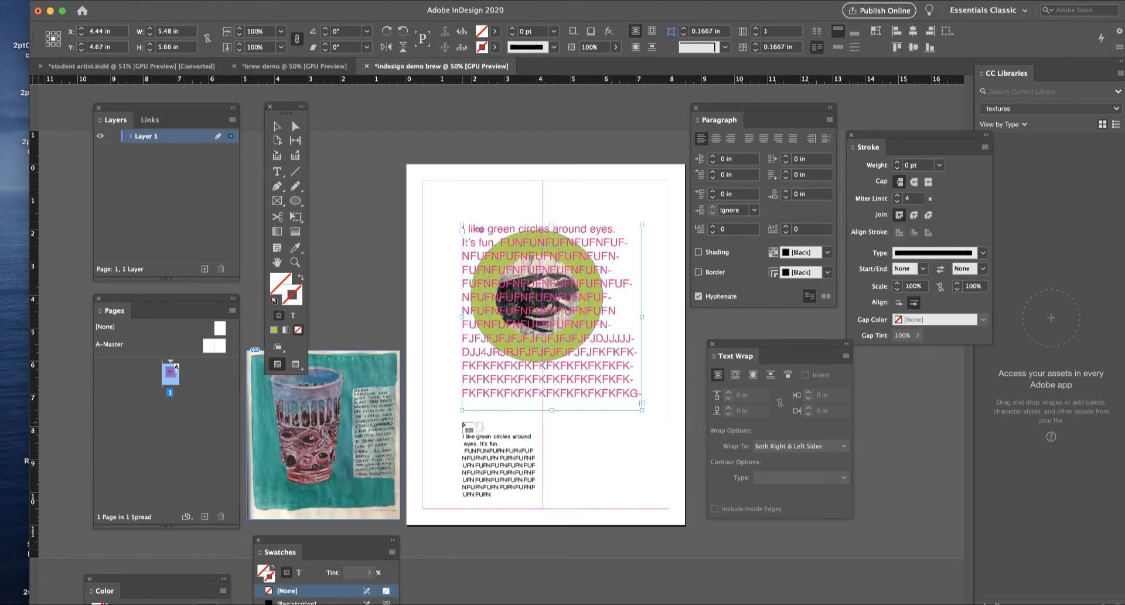
{"action": "left_click_drag", "start_coordinate": [462, 418], "coordinate": [637, 486]}
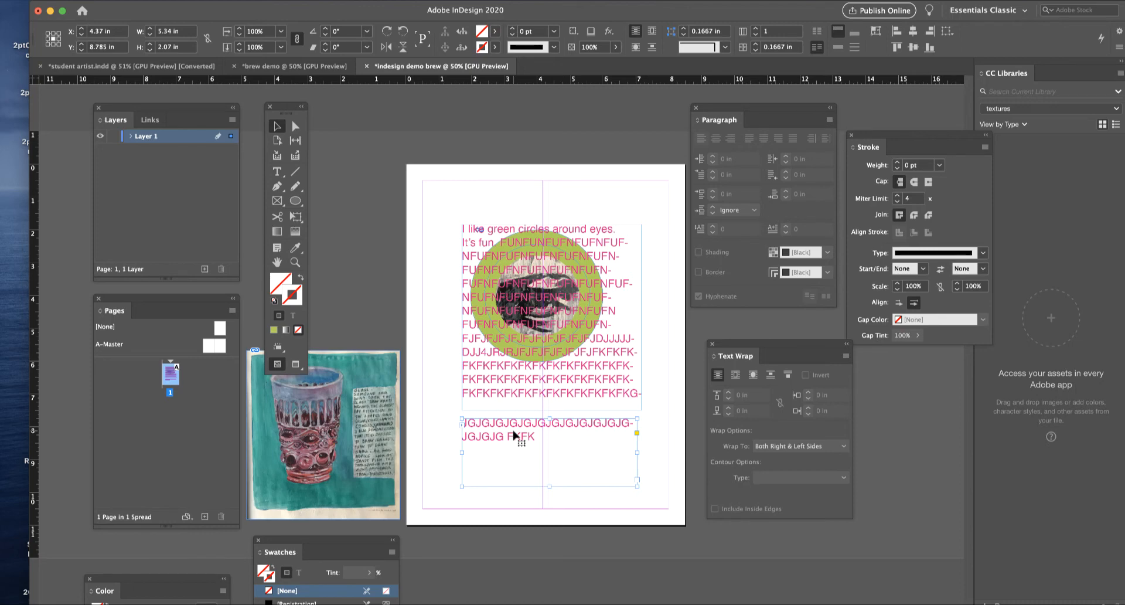
{"action": "key", "text": "super+z"}
{"action": "key", "text": "super+z"}
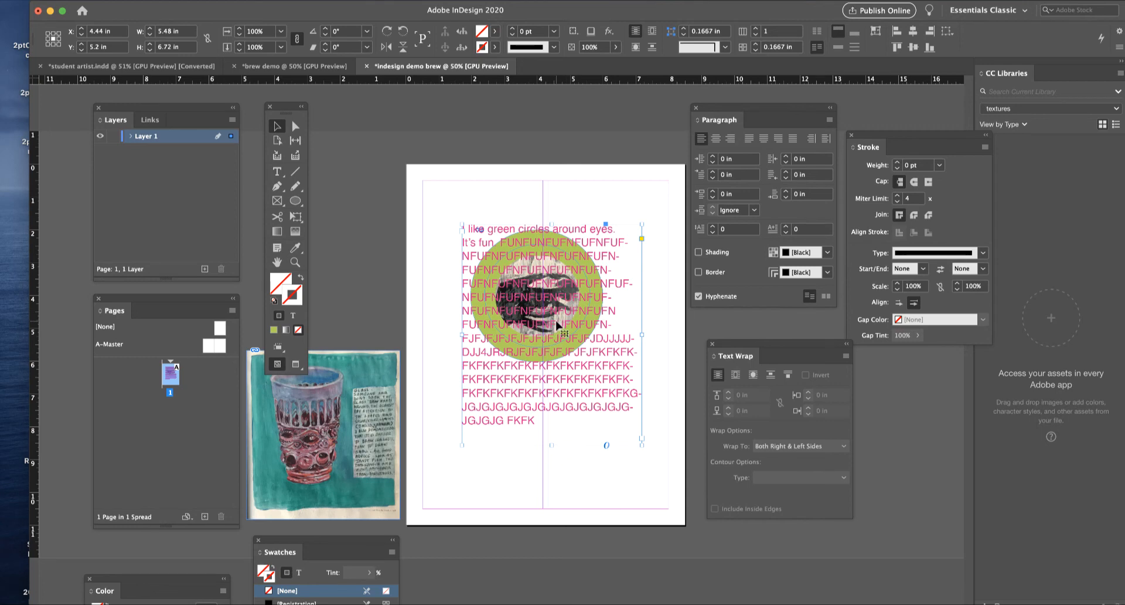
Move the magenta text frame off the circle group and reposition the Text Wrap panel closer to the artwork
{"action": "left_click_drag", "start_coordinate": [558, 325], "coordinate": [396, 228]}
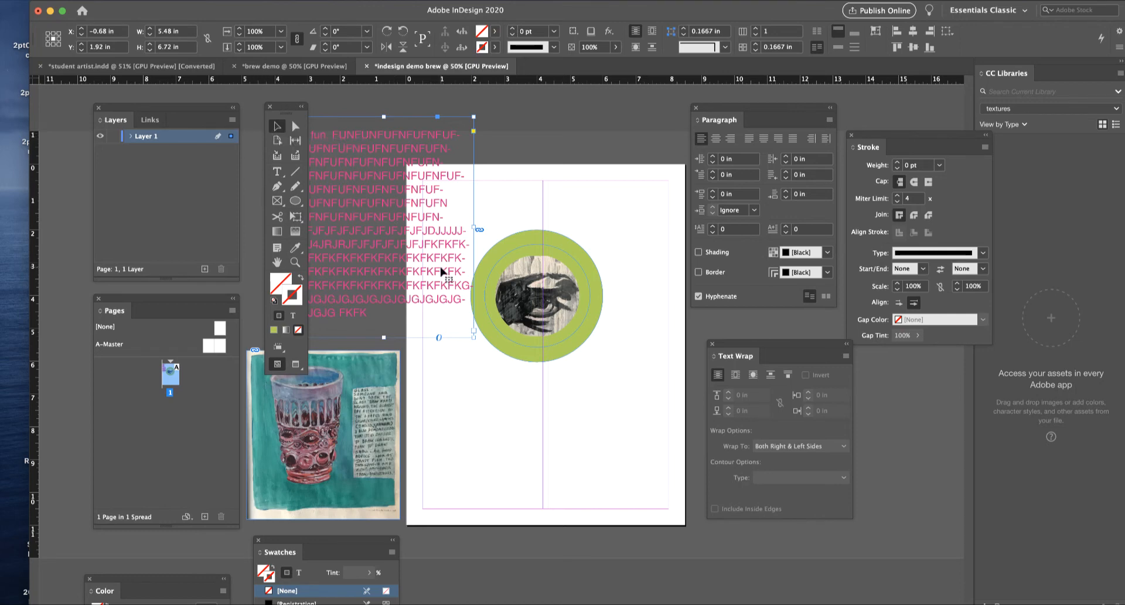
{"action": "left_click", "coordinate": [577, 335]}
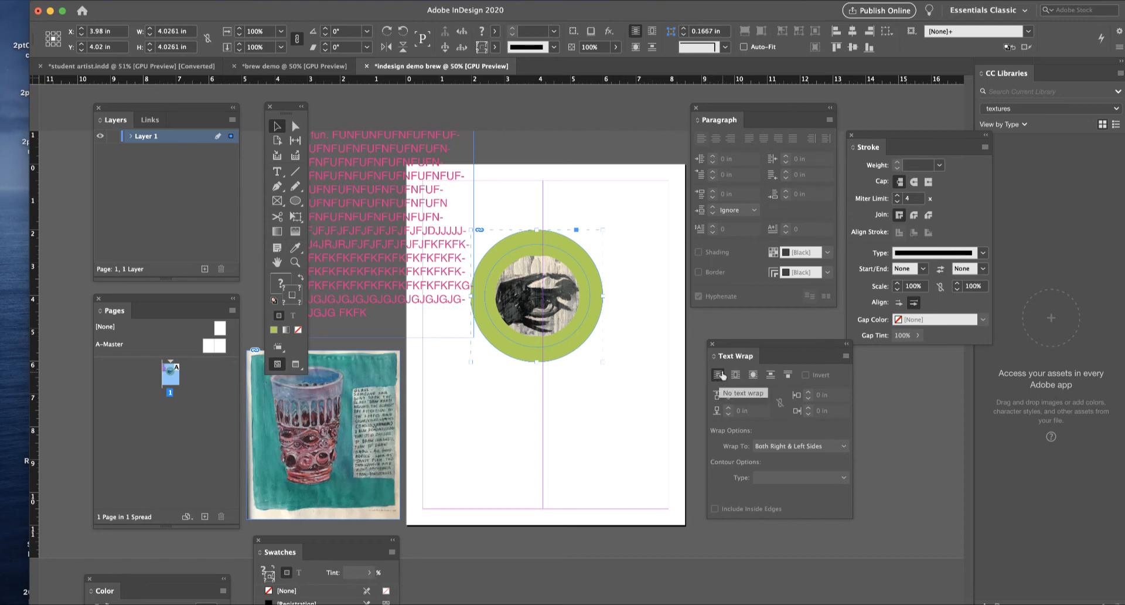
{"action": "left_click_drag", "start_coordinate": [761, 349], "coordinate": [716, 337]}
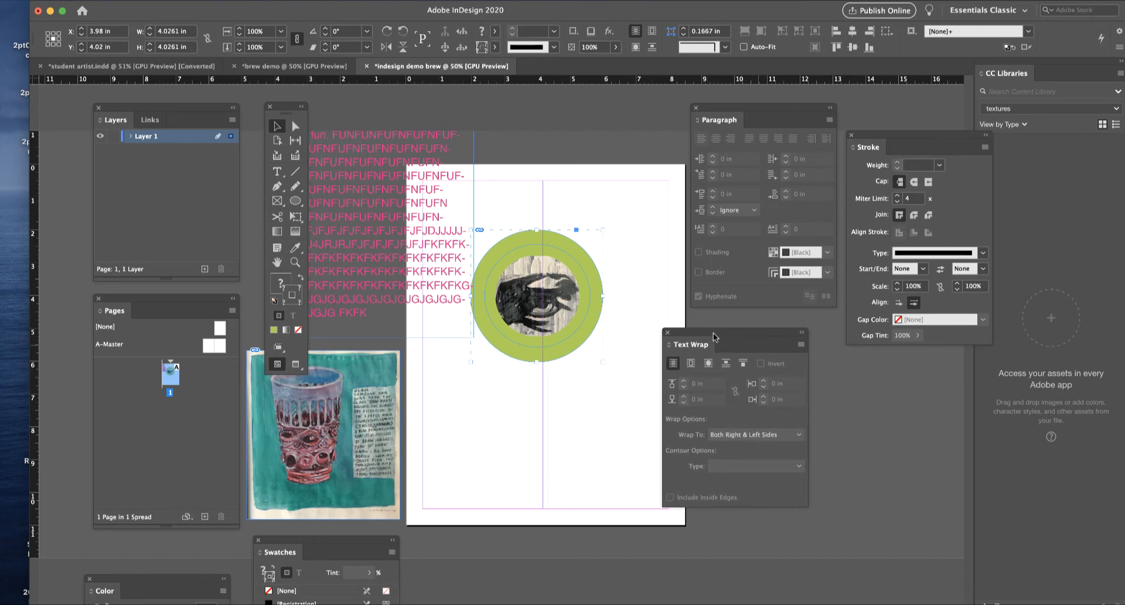
{"action": "left_click", "coordinate": [287, 1]}
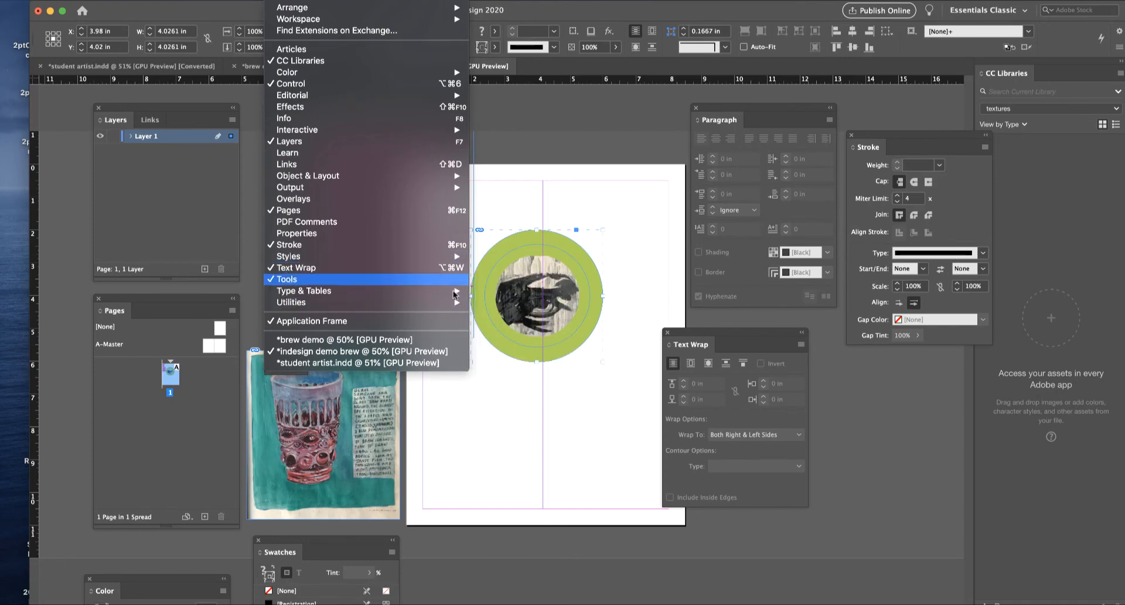
{"action": "left_click", "coordinate": [714, 333]}
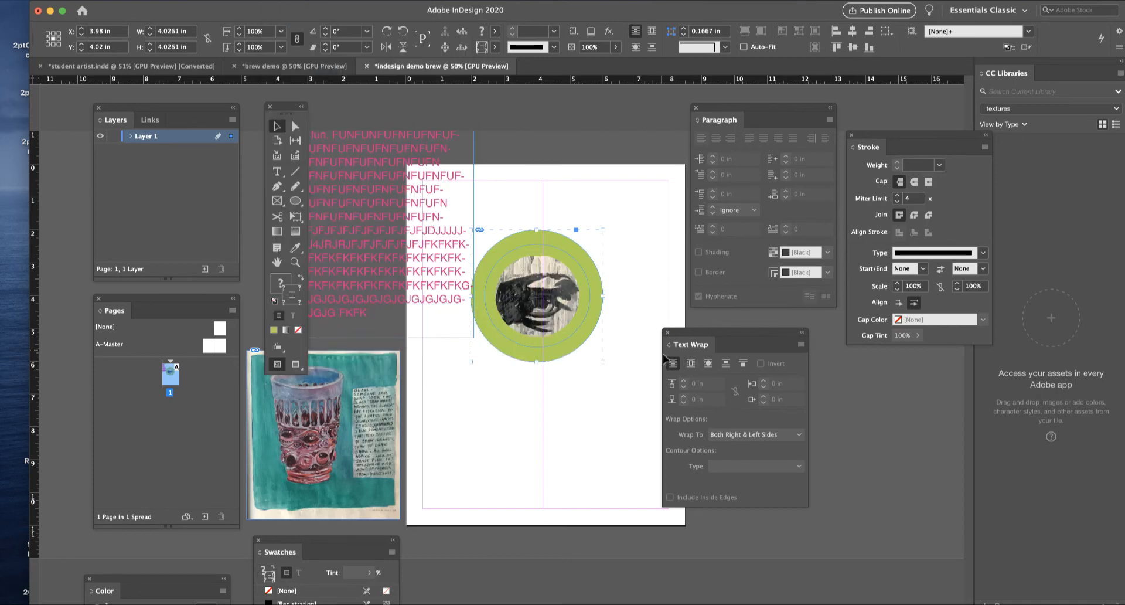
{"action": "left_click_drag", "start_coordinate": [407, 322], "coordinate": [427, 262]}
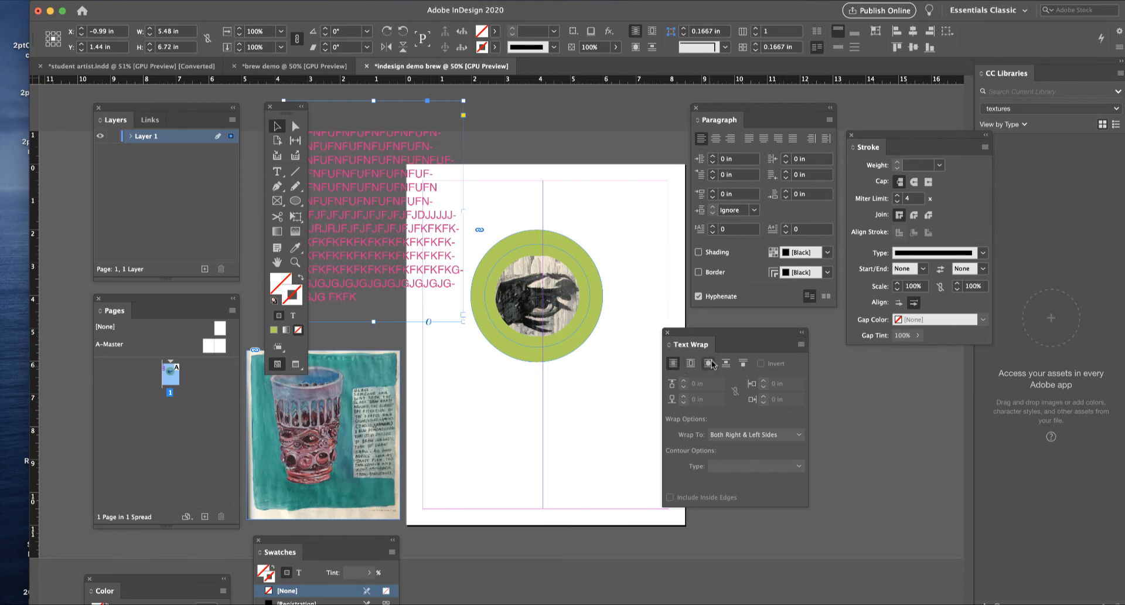
{"action": "mouse_move", "coordinate": [742, 333]}
{"action": "left_mouse_down"}
{"action": "mouse_move", "coordinate": [763, 334]}
{"action": "mouse_move", "coordinate": [739, 343]}
{"action": "left_mouse_up"}
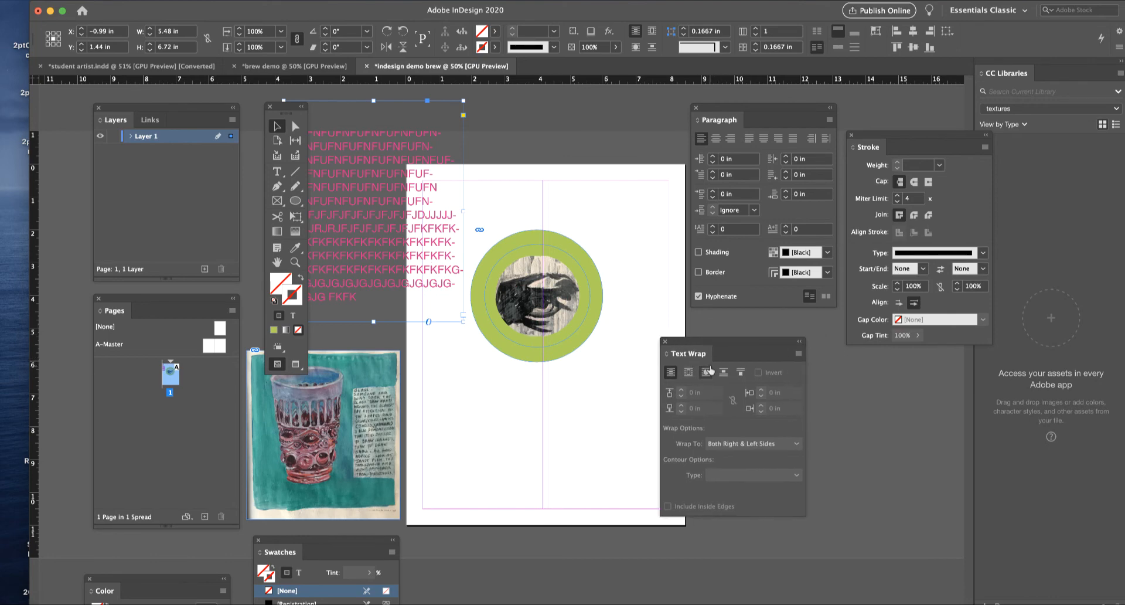
Apply text wrap to the circle group around its bounding box and switch it to wrap around the object shape
{"action": "left_click", "coordinate": [582, 329]}
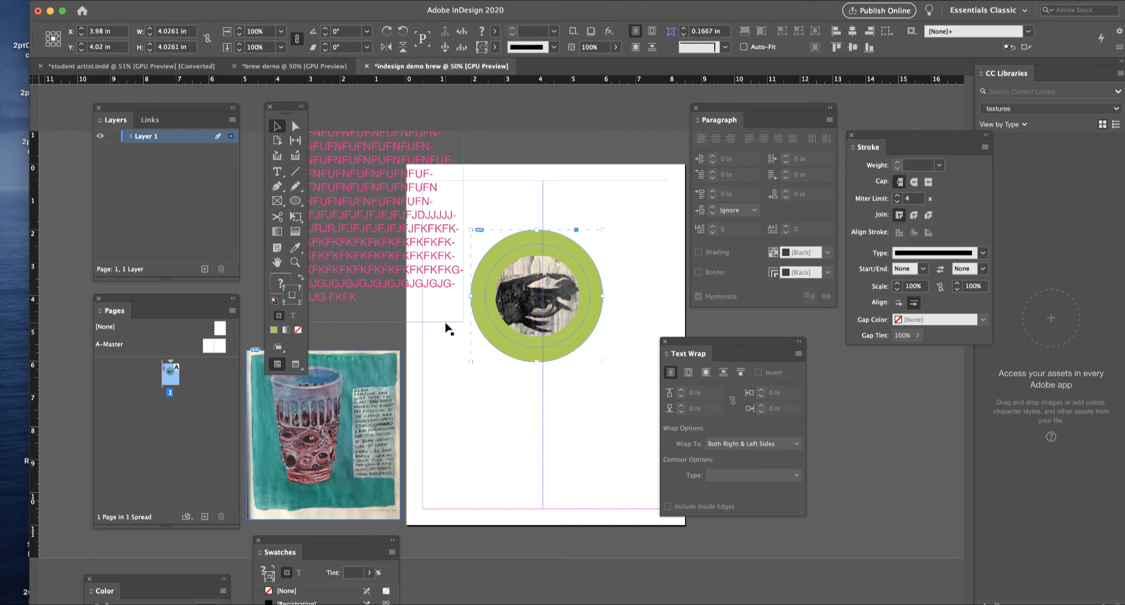
{"action": "left_click", "coordinate": [687, 372]}
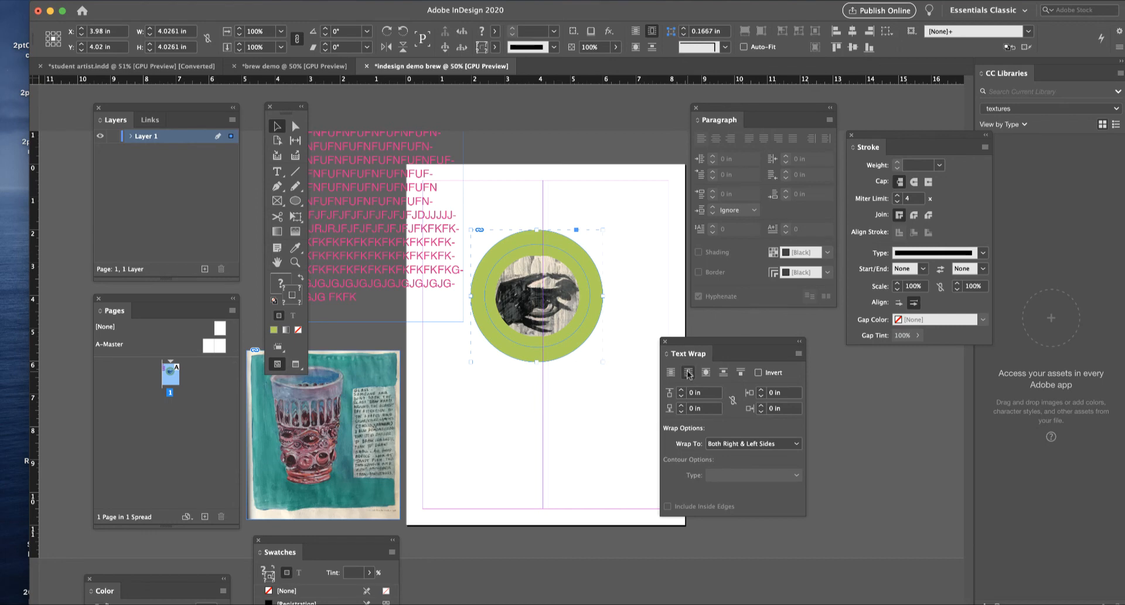
{"action": "left_click_drag", "start_coordinate": [688, 373], "coordinate": [710, 364]}
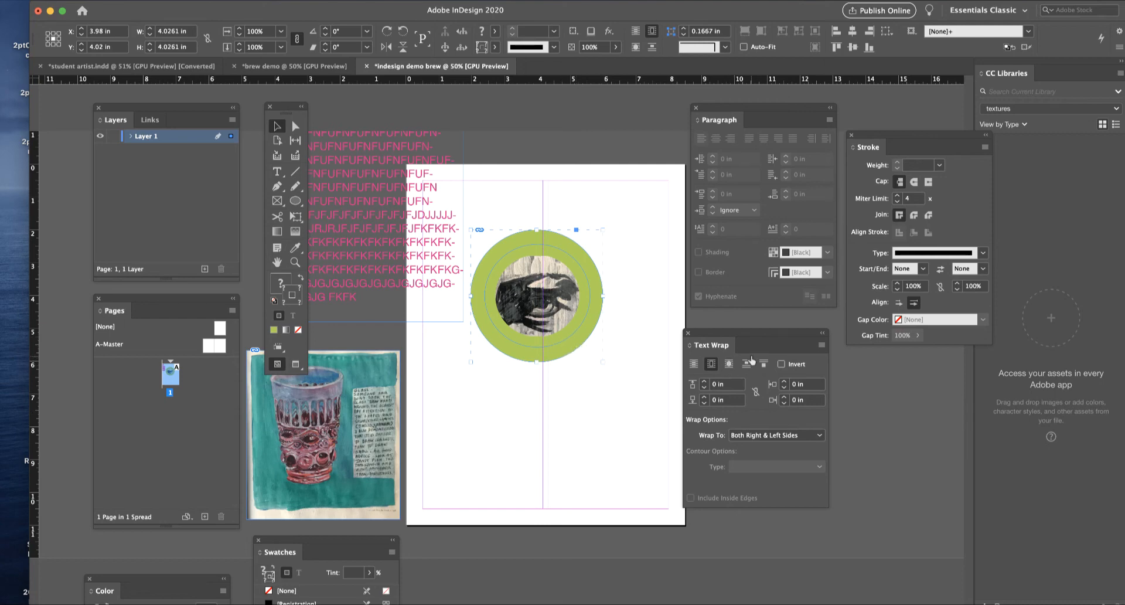
{"action": "left_click", "coordinate": [728, 364]}
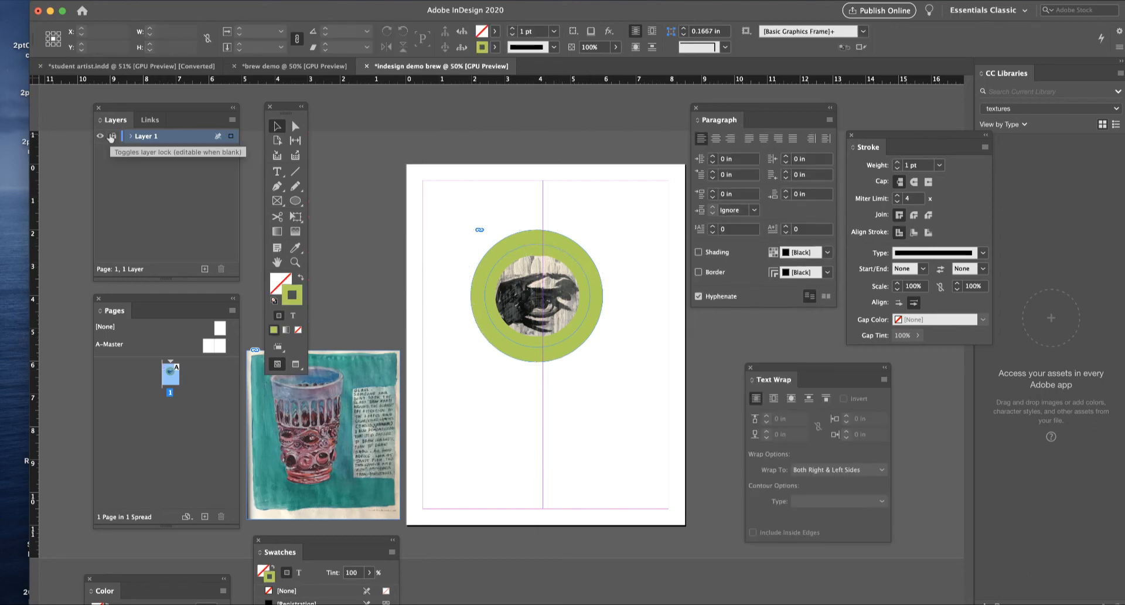
Lock Layer 1 and add a new layer above it
{"action": "left_click", "coordinate": [112, 136]}
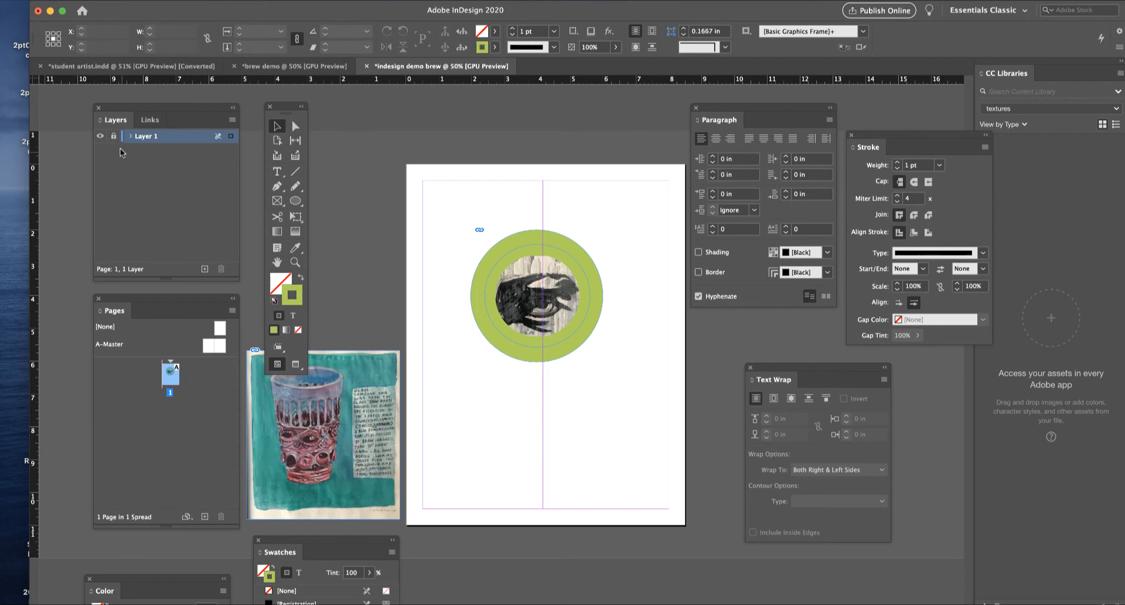
{"action": "left_click", "coordinate": [205, 269]}
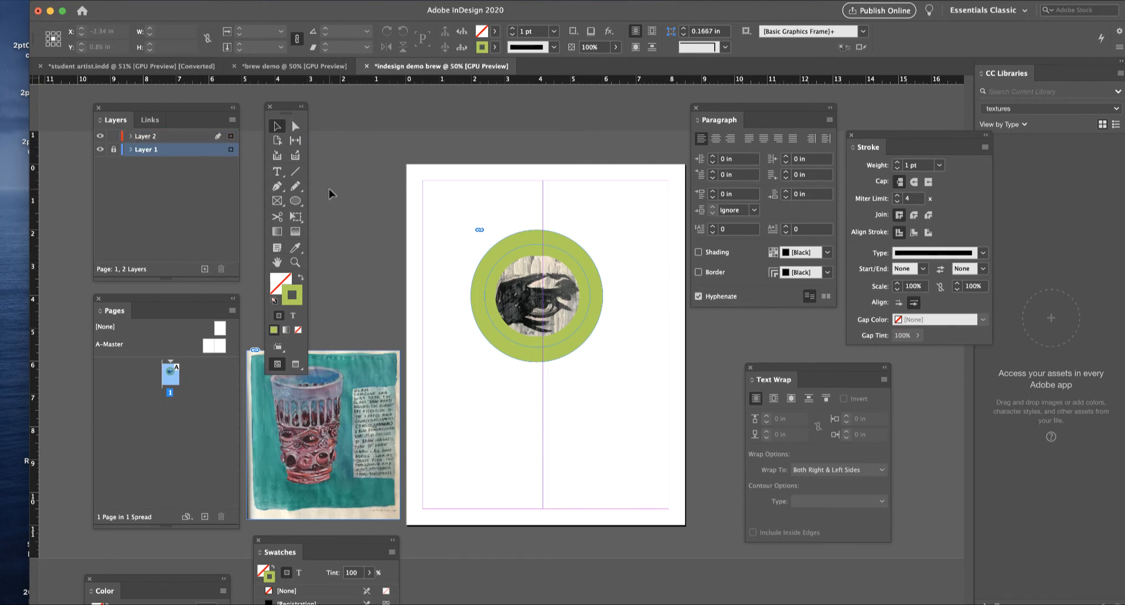
Draw a text frame over the circle across both columns on Layer 2 and set its text color to C=0 M=100 Y=0 K=0
{"action": "left_click", "coordinate": [278, 171]}
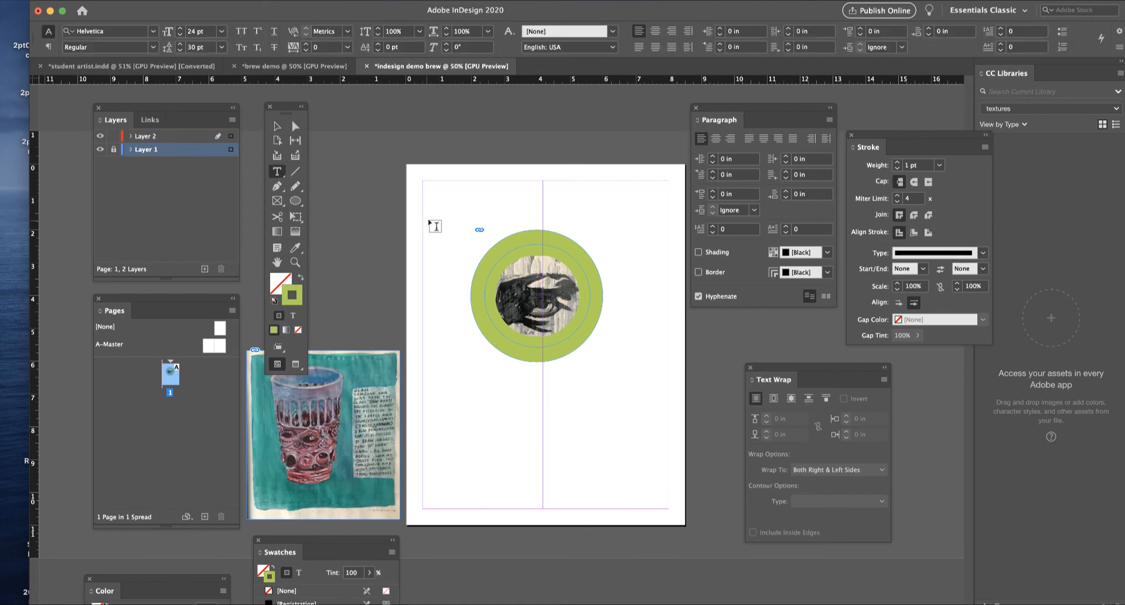
{"action": "left_click_drag", "start_coordinate": [427, 216], "coordinate": [660, 436]}
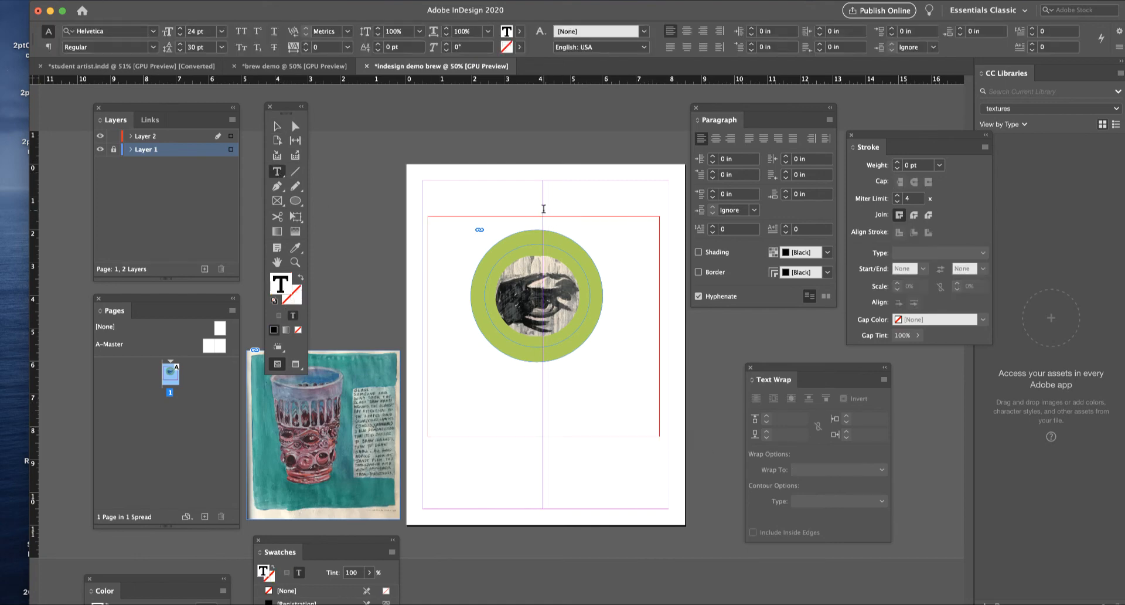
{"action": "left_click", "coordinate": [520, 31]}
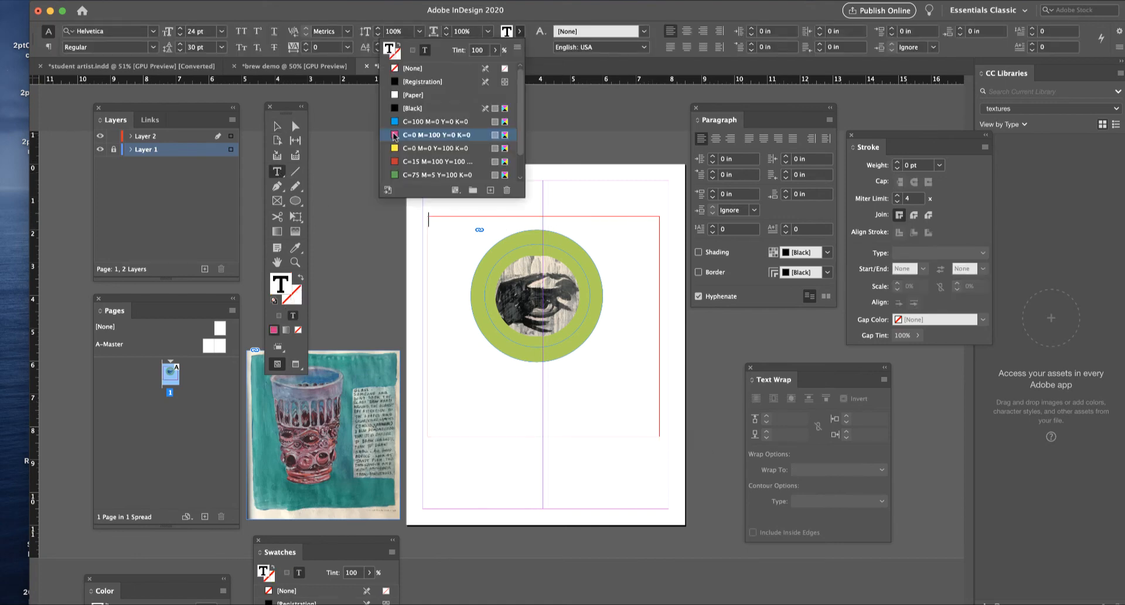
{"action": "left_click", "coordinate": [436, 135]}
{"action": "left_click", "coordinate": [579, 201]}
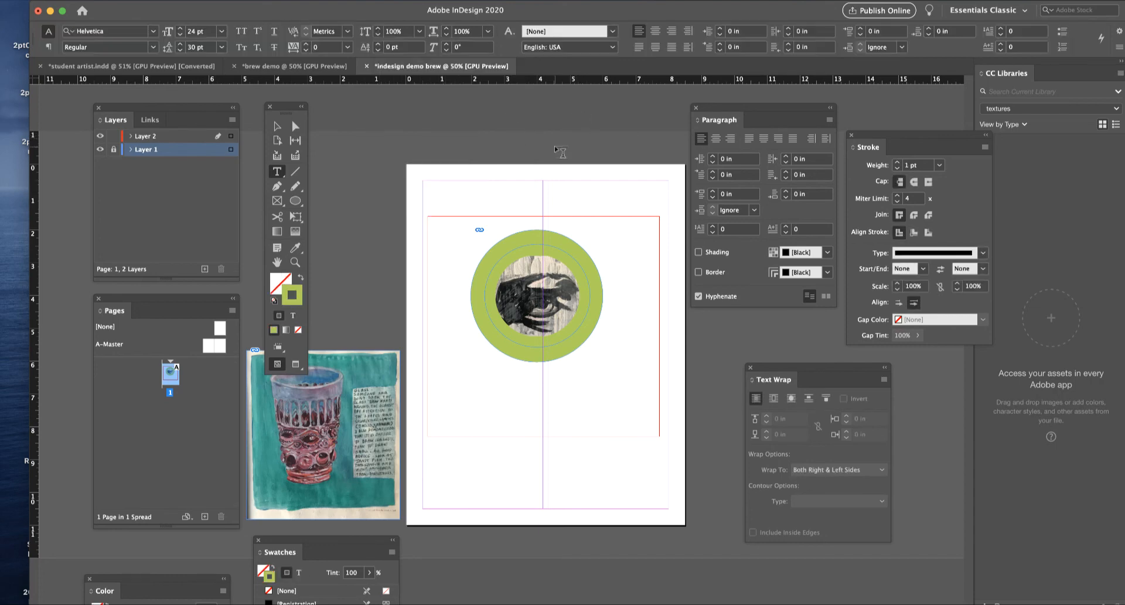
Fill the magenta text frame on Layer 2 with random uppercase filler letters, running around the circle and below it
{"action": "left_click", "coordinate": [441, 222]}
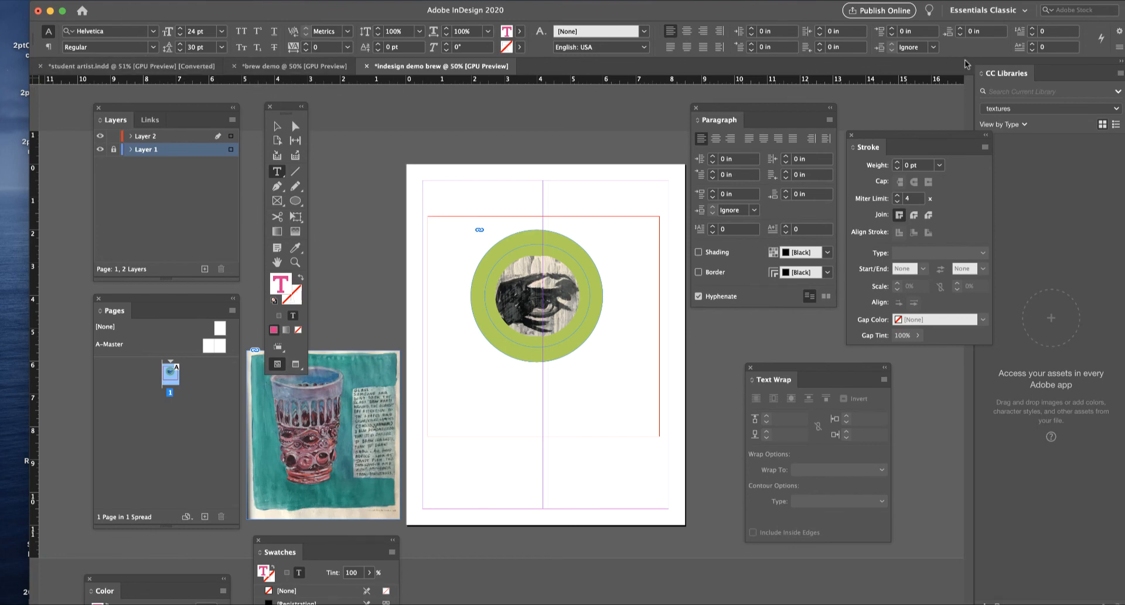
{"action": "type", "text": "FJFJFJFJFJFJFJFJFJDKLJDFKLDJFKDLSJFDKLSJFDLSKFJDSLKFJDKLSFJDSLKFJDLSJFDLSKJFDLKSFJDSLKFJDLSKFJDLSKFJDLKS"}
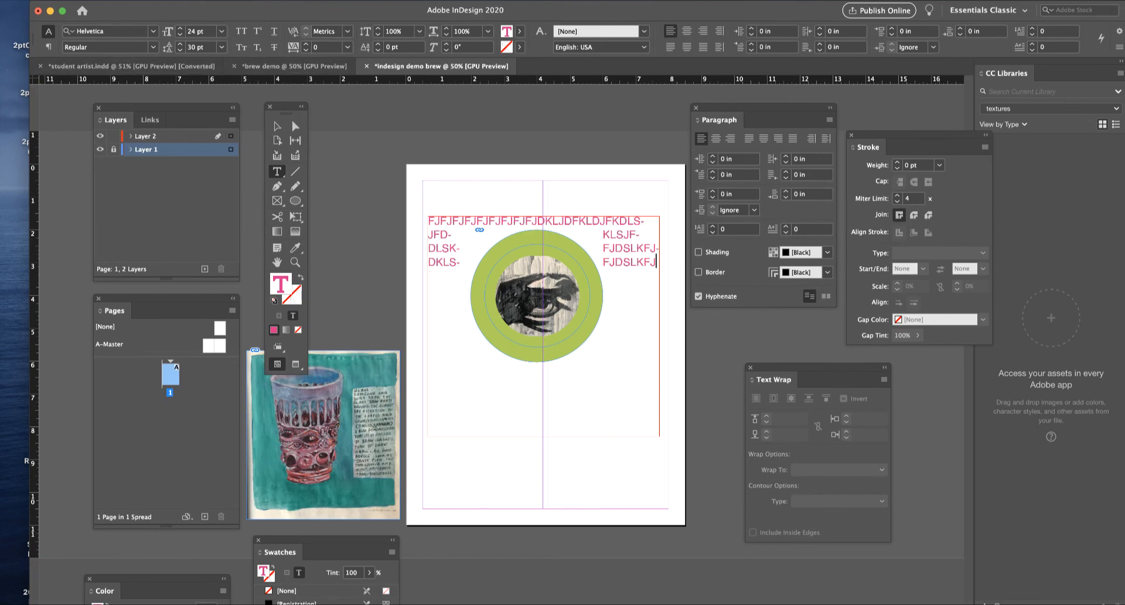
{"action": "type", "text": "JFDLKJFDLSK"}
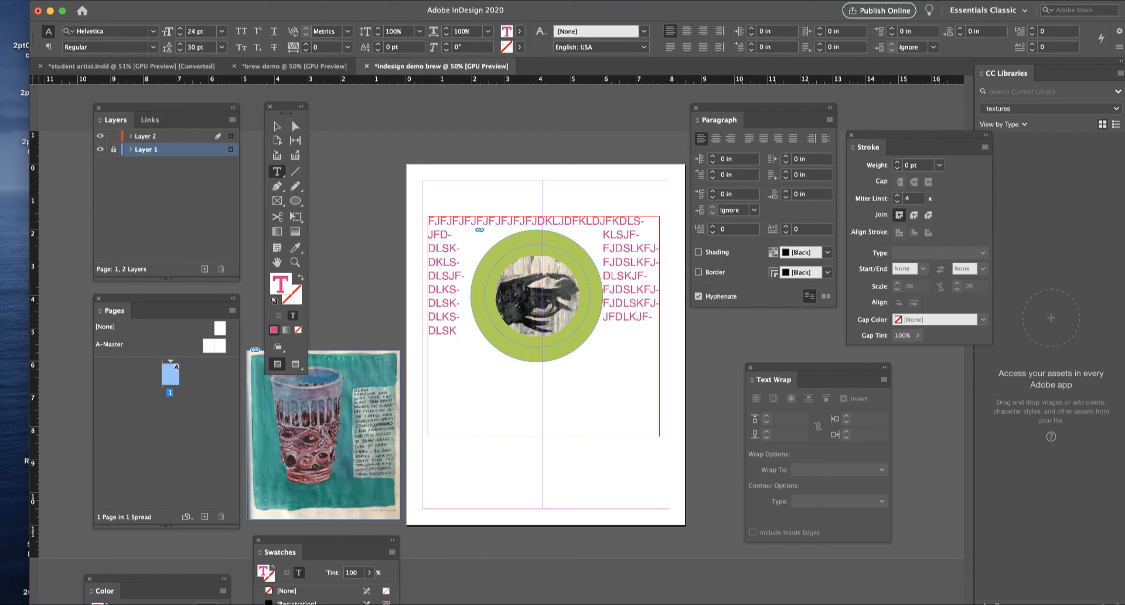
{"action": "type", "text": "JFDLKJFDSLKJFDLKJFDLSKJFLDKSJFDLSKJFDLSKJFDLKSJFLDKSJFDLKSJFLDKSJFLDKSJFDLKSJFDLKS"}
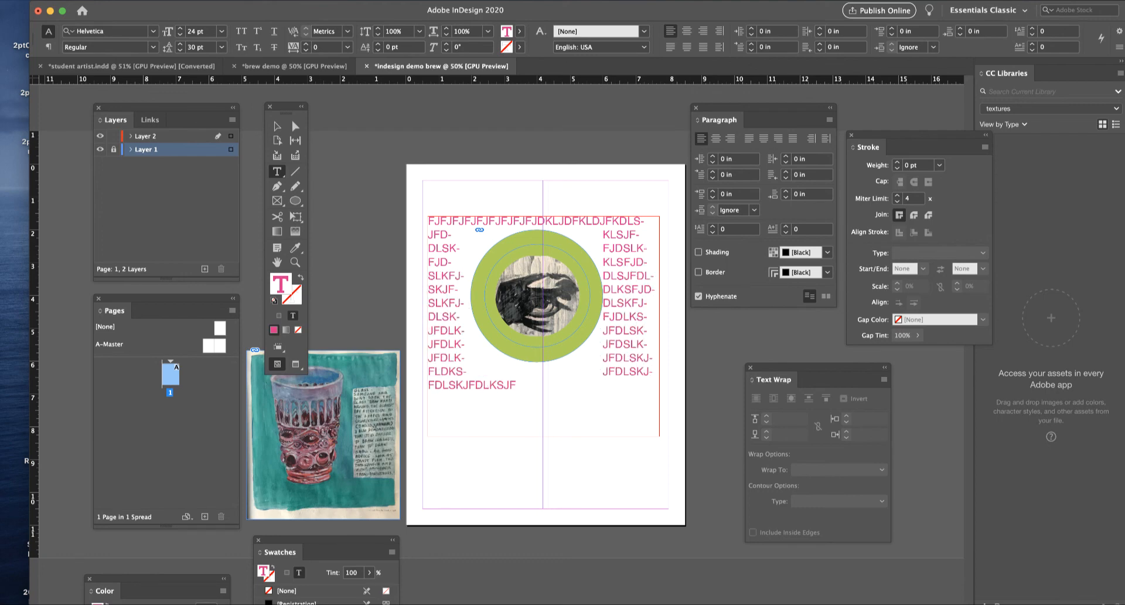
{"action": "type", "text": "JFLDKSJFDLSKJFDLSKJFDSLKJFDSLKJFSLDKJFDSLKJFDSLKJFDSLK"}
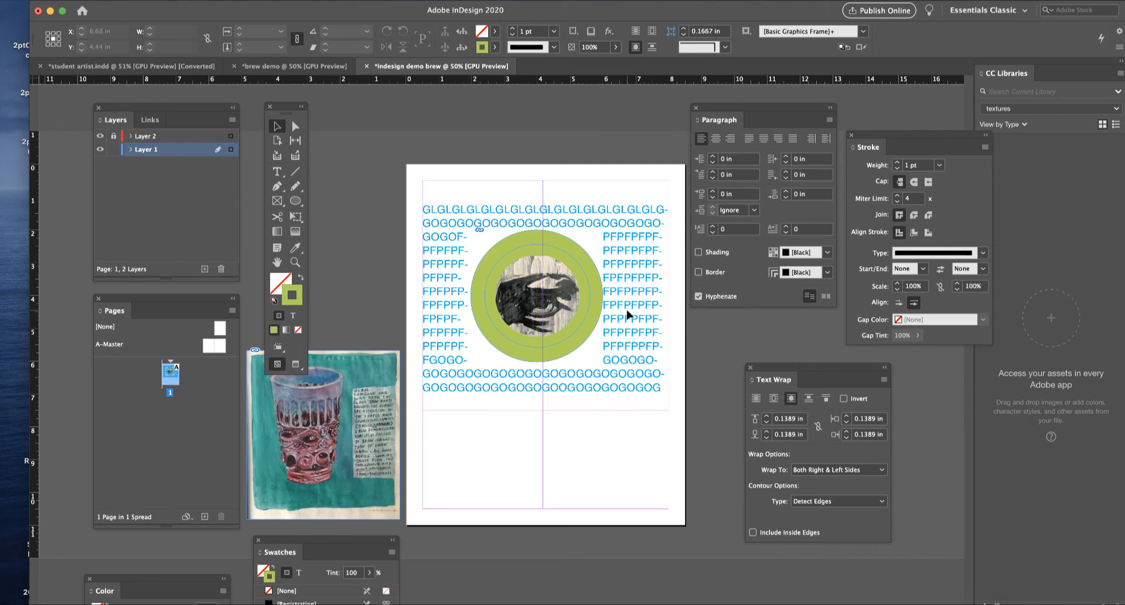
Switch the lock from Layer 2 to Layer 1 and reposition the Text Wrap panel closer to the page
{"action": "right_click", "coordinate": [628, 313]}
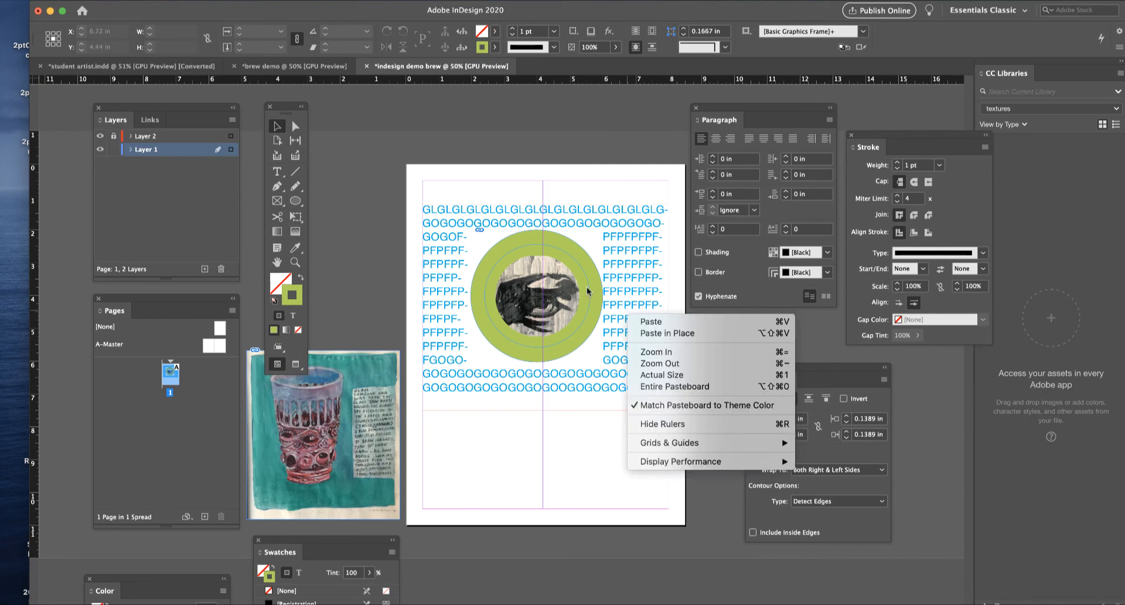
{"action": "left_click", "coordinate": [113, 149]}
{"action": "right_click", "coordinate": [441, 242]}
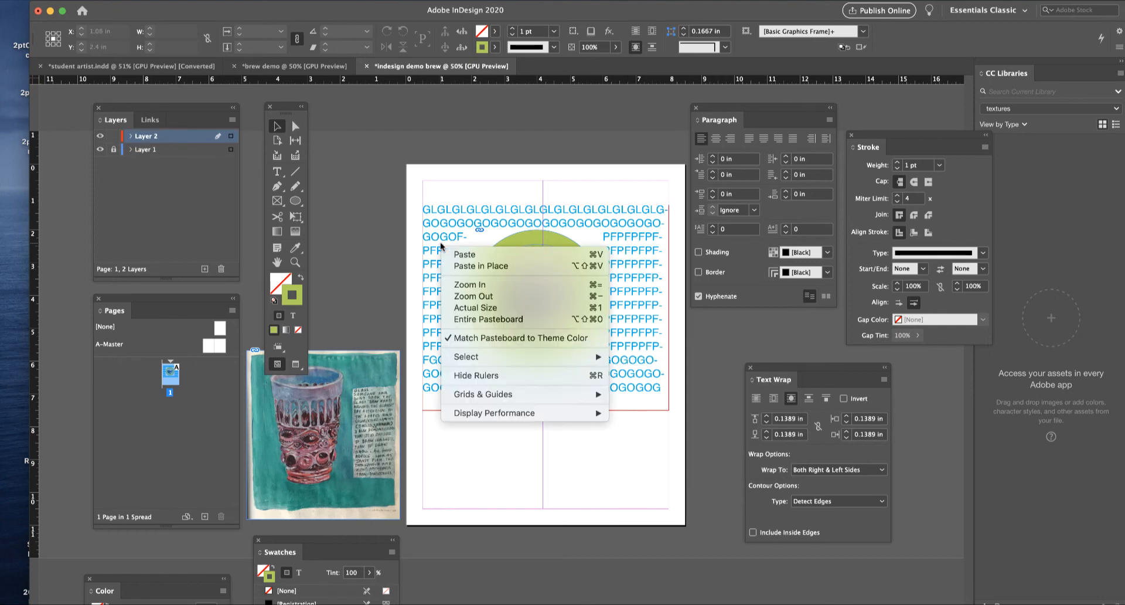
{"action": "left_click_drag", "start_coordinate": [820, 375], "coordinate": [805, 344]}
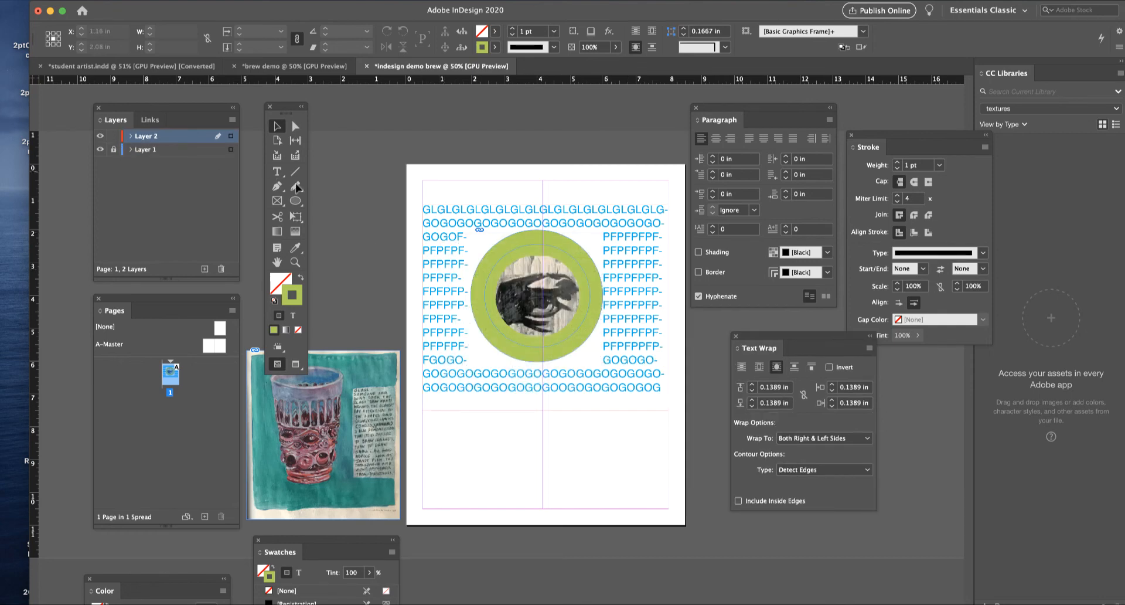
Place the text cursor in the cyan text and open its Text Frame Options
{"action": "left_click", "coordinate": [275, 171]}
{"action": "right_click", "coordinate": [442, 224]}
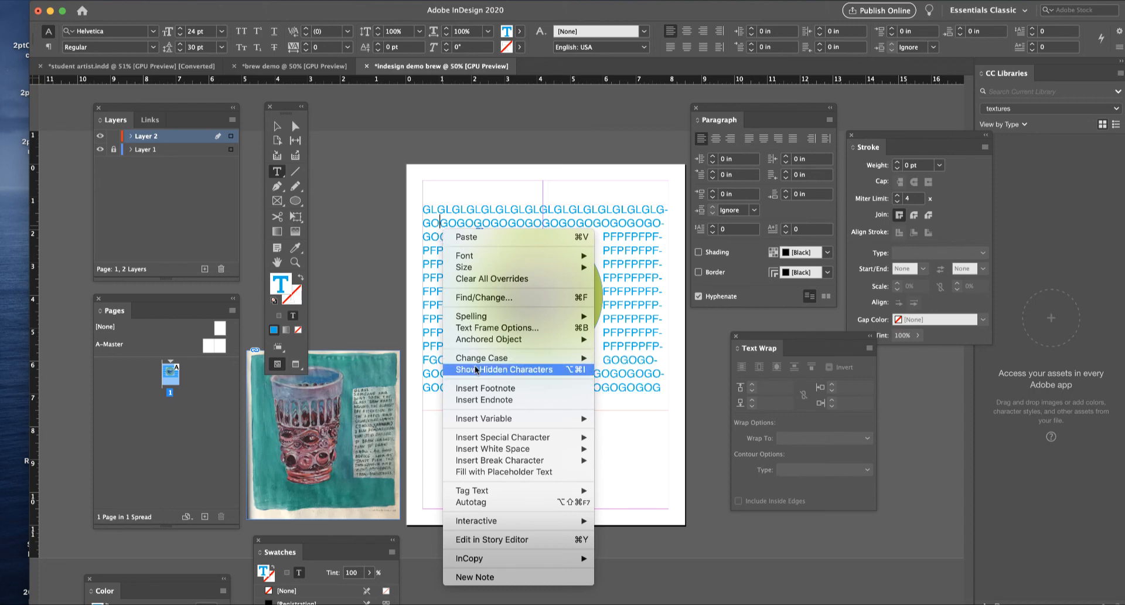
{"action": "left_click", "coordinate": [496, 327]}
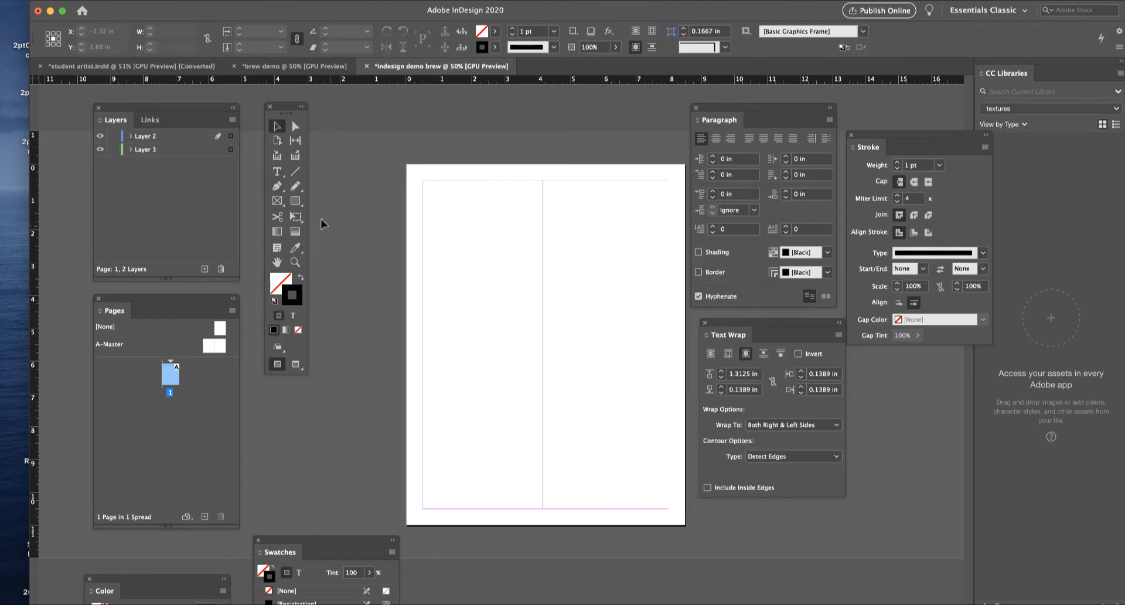
Draw a yellow circle about 3.83 in across on Layer 2 and move it to about X 4.33 in, Y 5.18 in
{"action": "left_click_drag", "start_coordinate": [298, 204], "coordinate": [321, 227]}
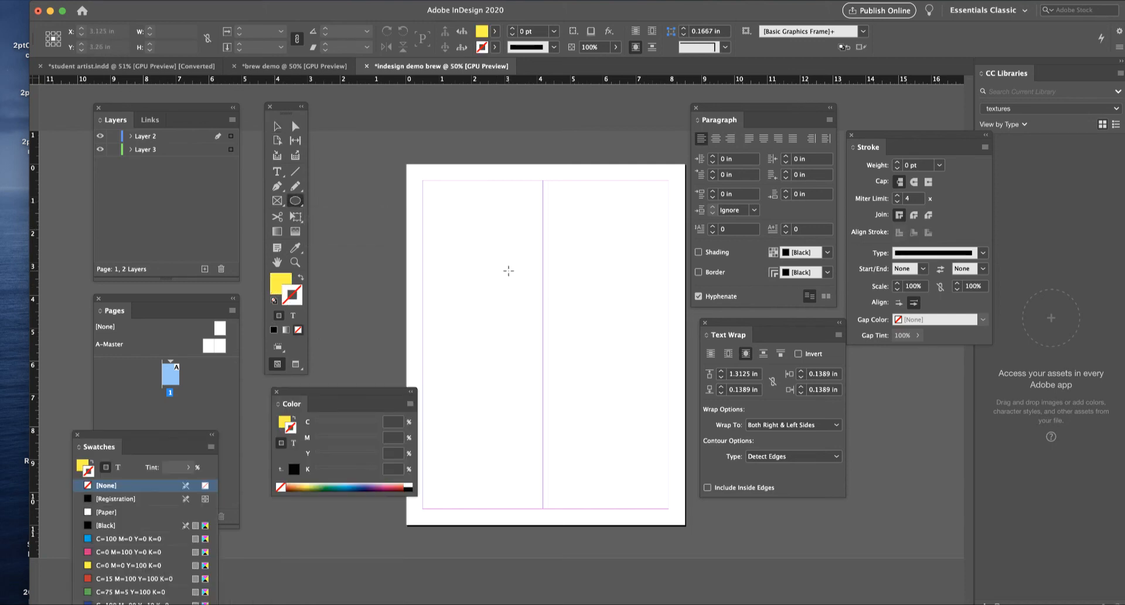
{"action": "left_click_drag", "start_coordinate": [508, 270], "coordinate": [572, 387]}
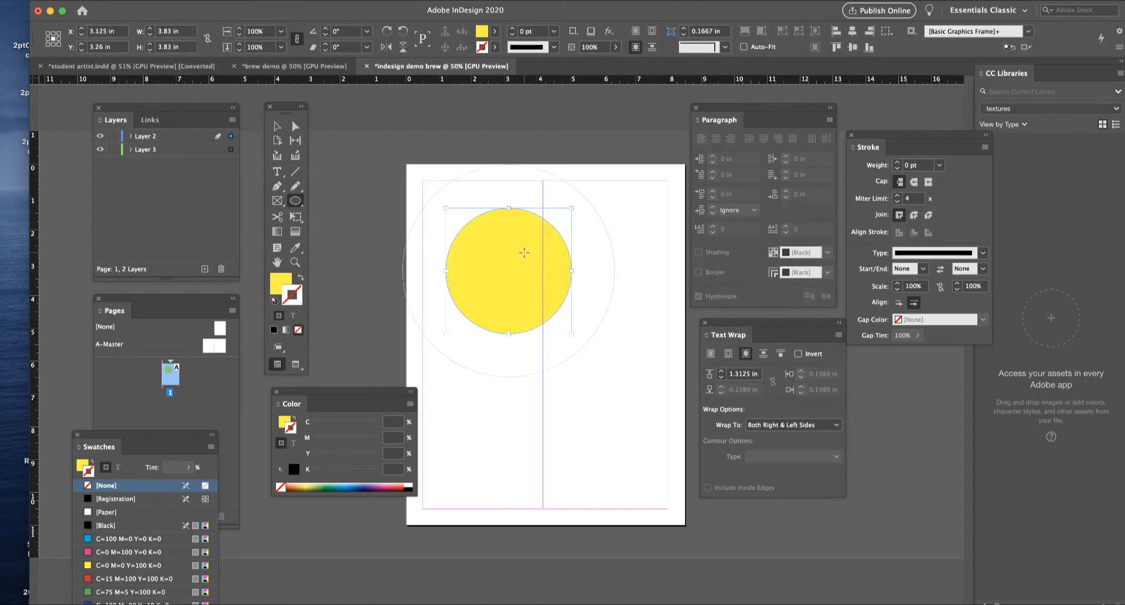
{"action": "key", "text": "v"}
{"action": "left_click_drag", "start_coordinate": [515, 268], "coordinate": [555, 333]}
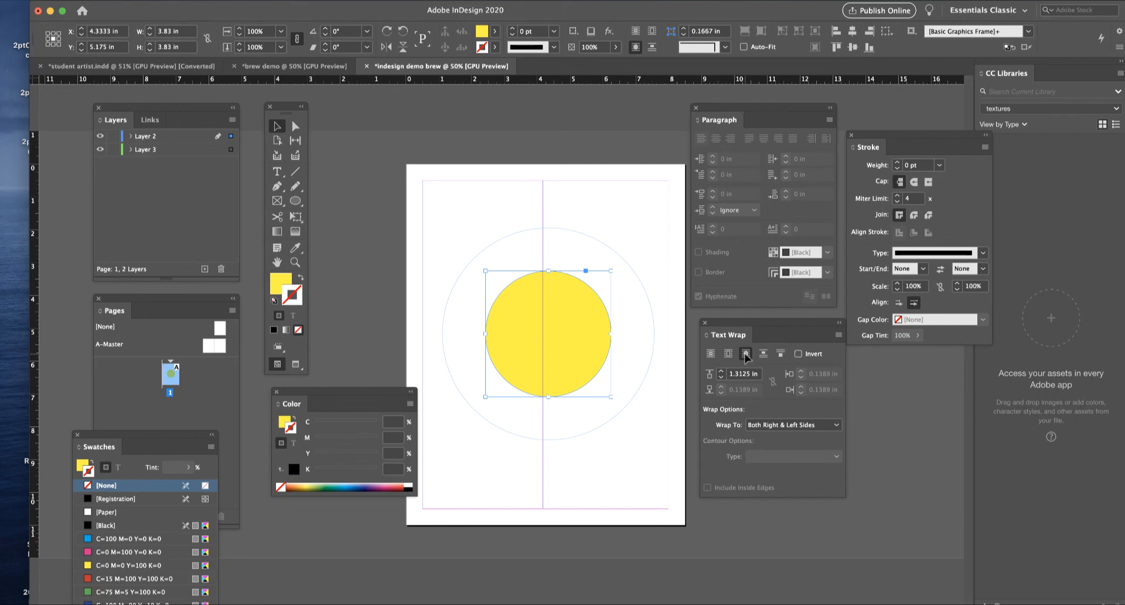
Lock Layer 3, deselect the yellow circle and open Layer 2's name for editing
{"action": "left_click", "coordinate": [114, 149]}
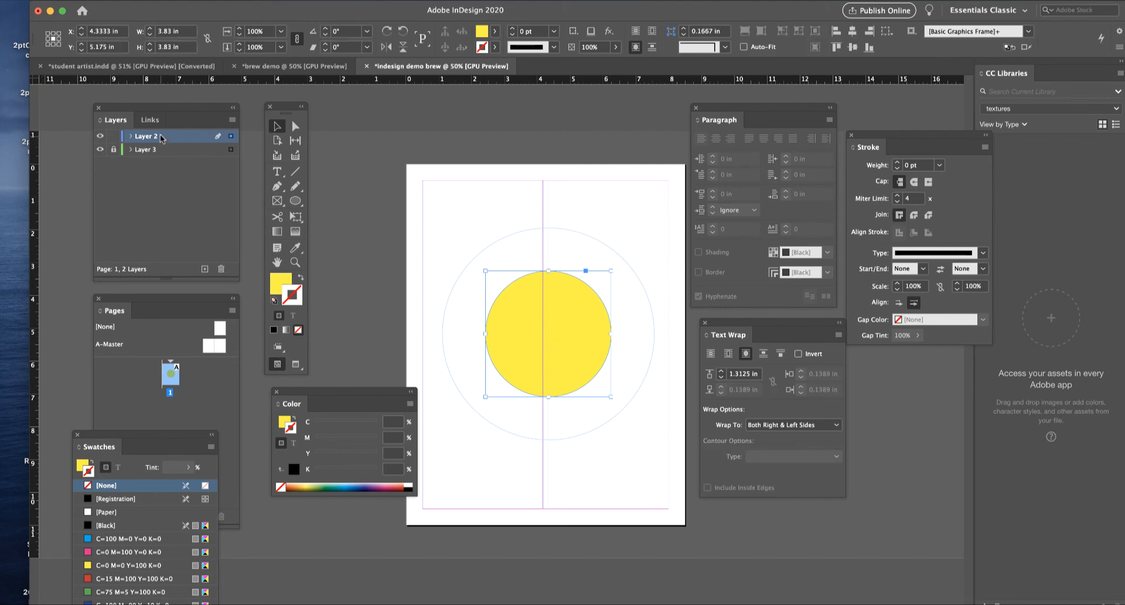
{"action": "left_click", "coordinate": [372, 189]}
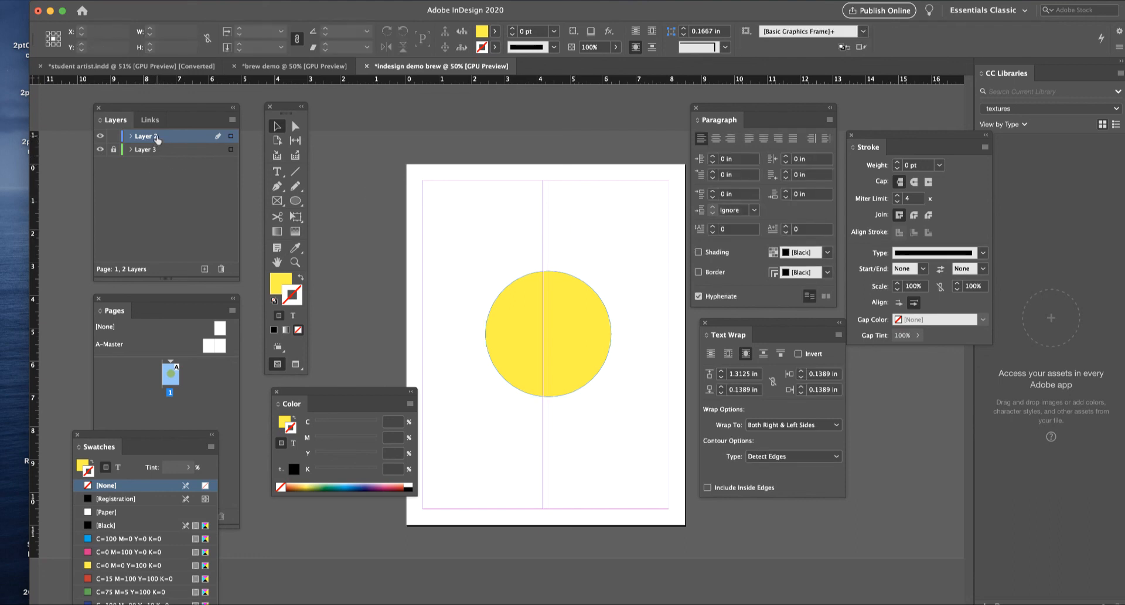
{"action": "left_click", "coordinate": [157, 138]}
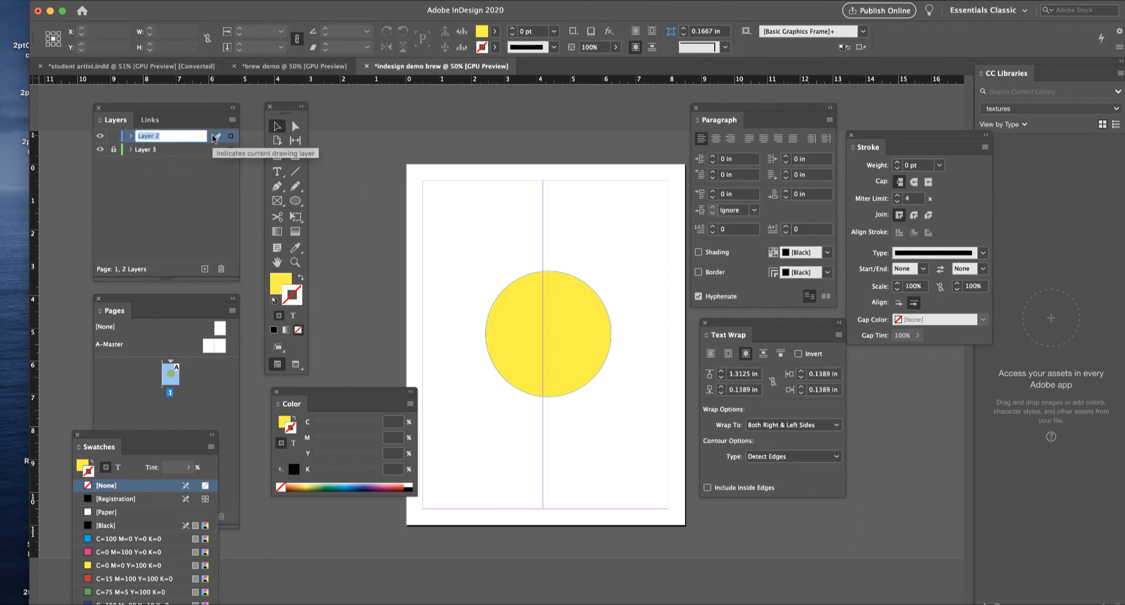
{"action": "left_click", "coordinate": [213, 138]}
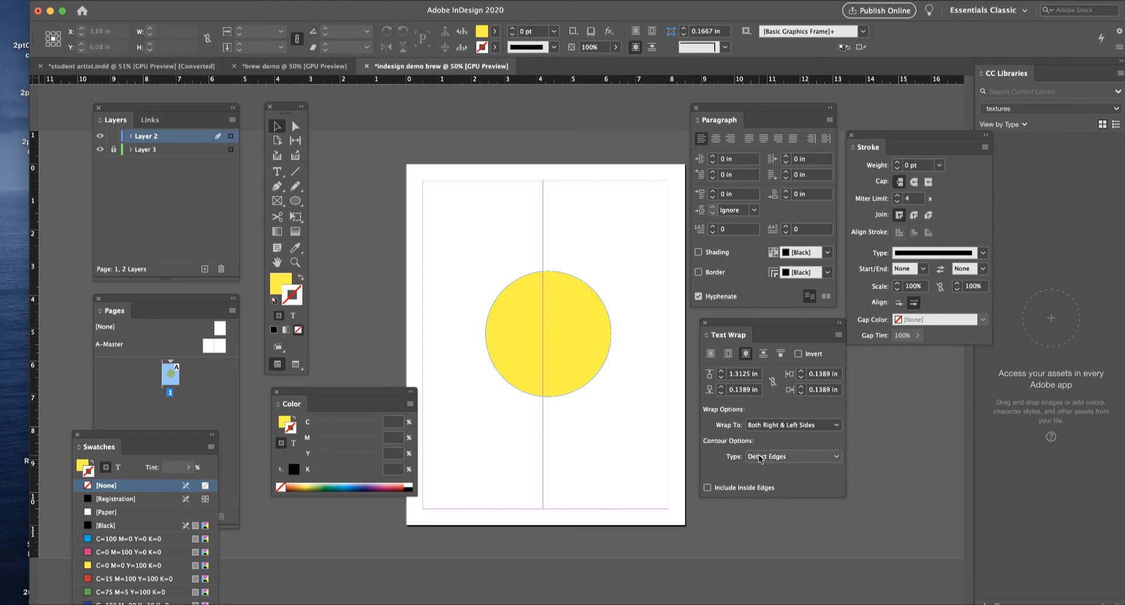
Check the text wrap contour types, keeping Detect Edges, and inspect the yellow circle's wrap boundary and anchor points
{"action": "left_click", "coordinate": [837, 456]}
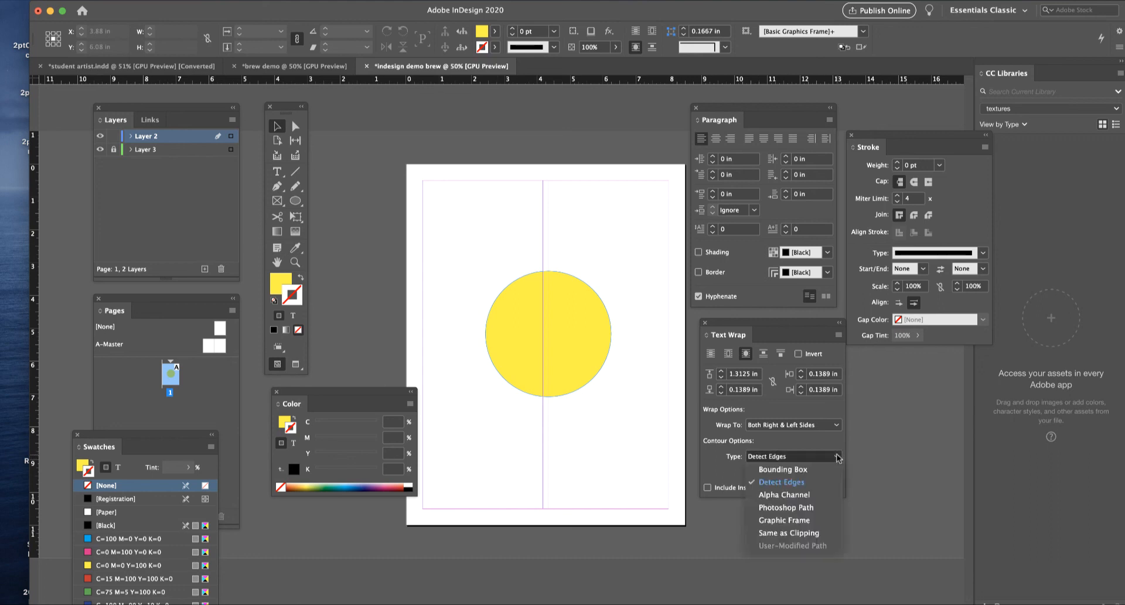
{"action": "left_click", "coordinate": [793, 480]}
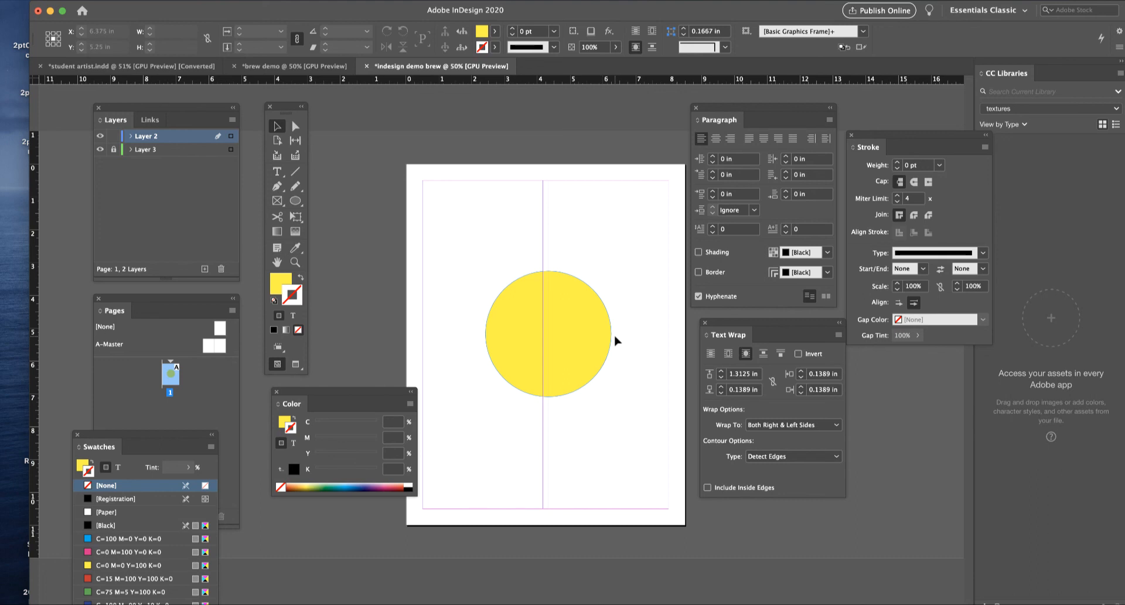
{"action": "left_click", "coordinate": [544, 352]}
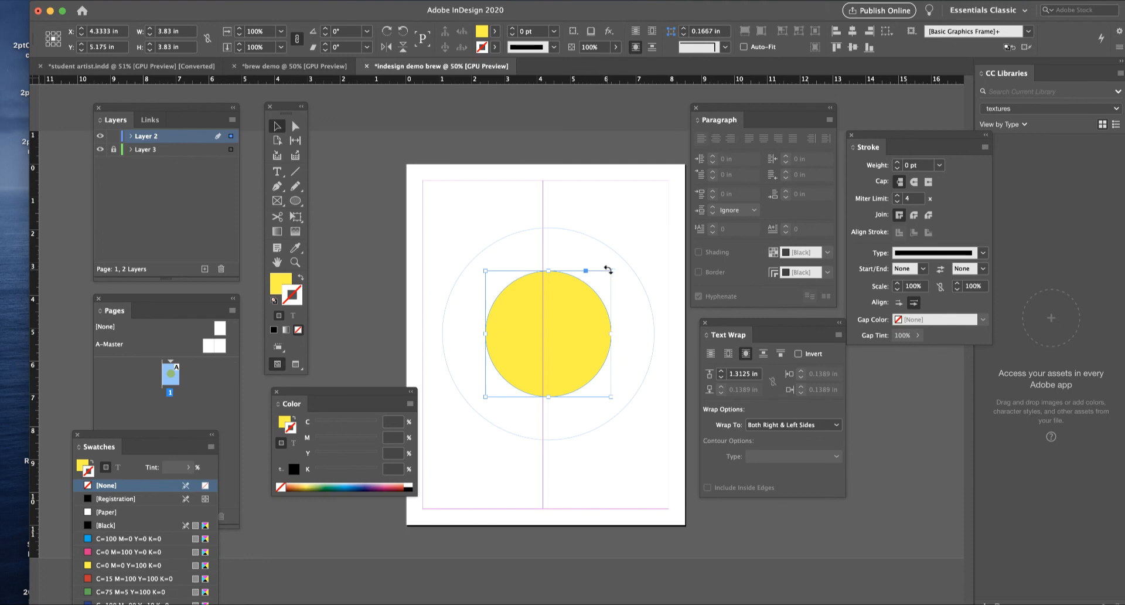
{"action": "left_click", "coordinate": [295, 127]}
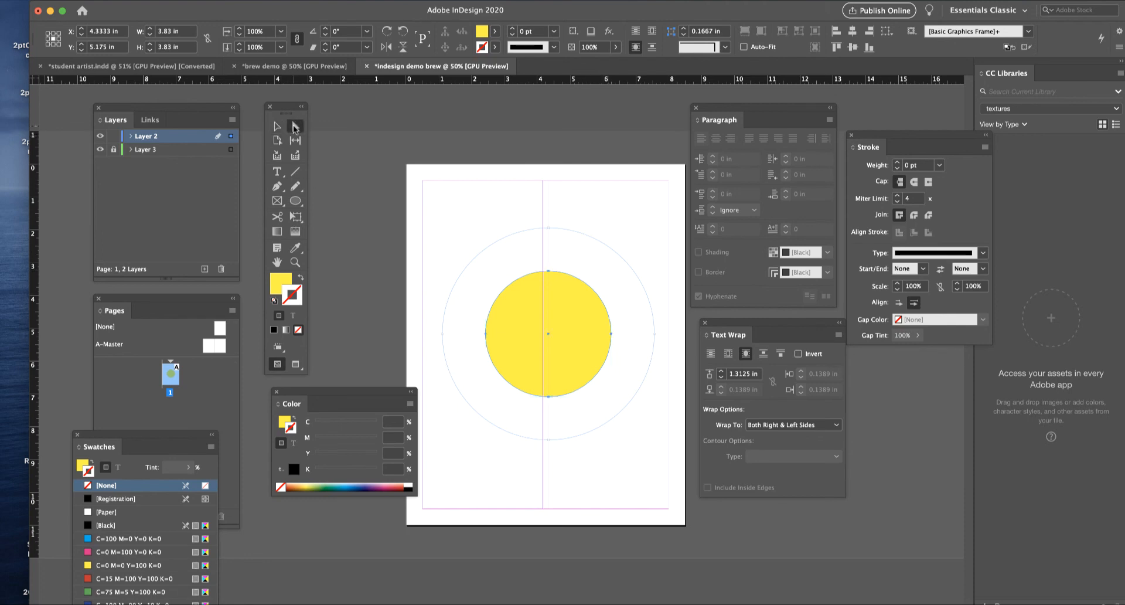
{"action": "left_click", "coordinate": [484, 218]}
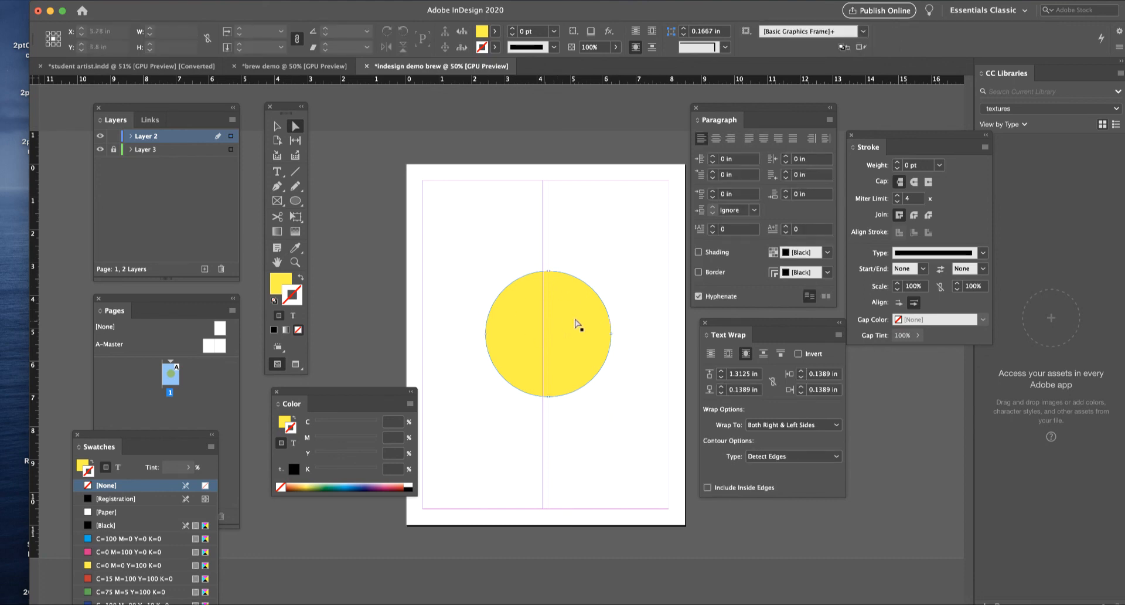
Select the yellow circle and reduce its text wrap offset to 0.1875 in
{"action": "left_click", "coordinate": [535, 306]}
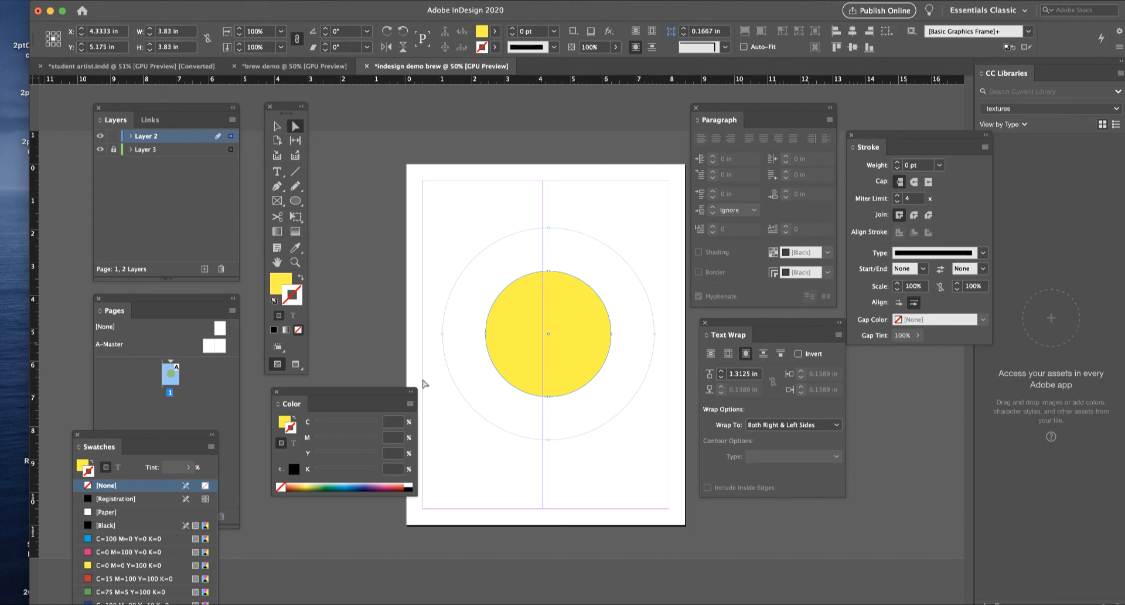
{"action": "left_click", "coordinate": [720, 376]}
{"action": "left_click", "coordinate": [721, 377]}
{"action": "left_click", "coordinate": [721, 376]}
{"action": "left_click", "coordinate": [721, 377]}
{"action": "left_click", "coordinate": [721, 377]}
{"action": "left_click", "coordinate": [720, 377]}
{"action": "left_click", "coordinate": [720, 378]}
{"action": "left_click", "coordinate": [721, 378]}
{"action": "left_click", "coordinate": [721, 378]}
{"action": "left_click", "coordinate": [721, 378]}
{"action": "left_click", "coordinate": [720, 378]}
{"action": "left_click", "coordinate": [721, 378]}
{"action": "left_click", "coordinate": [720, 378]}
{"action": "left_click", "coordinate": [721, 378]}
Rename Layer 3 as "text" and Layer 2 as "inmage"
{"action": "double_click", "coordinate": [146, 151]}
{"action": "type", "text": "text"}
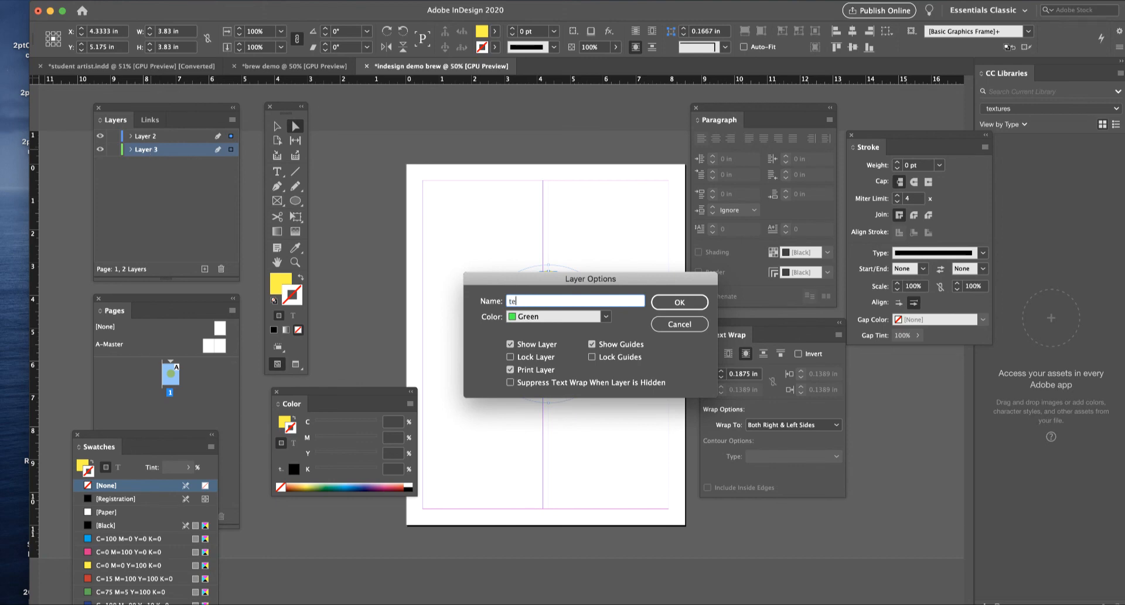
{"action": "key", "text": "Return"}
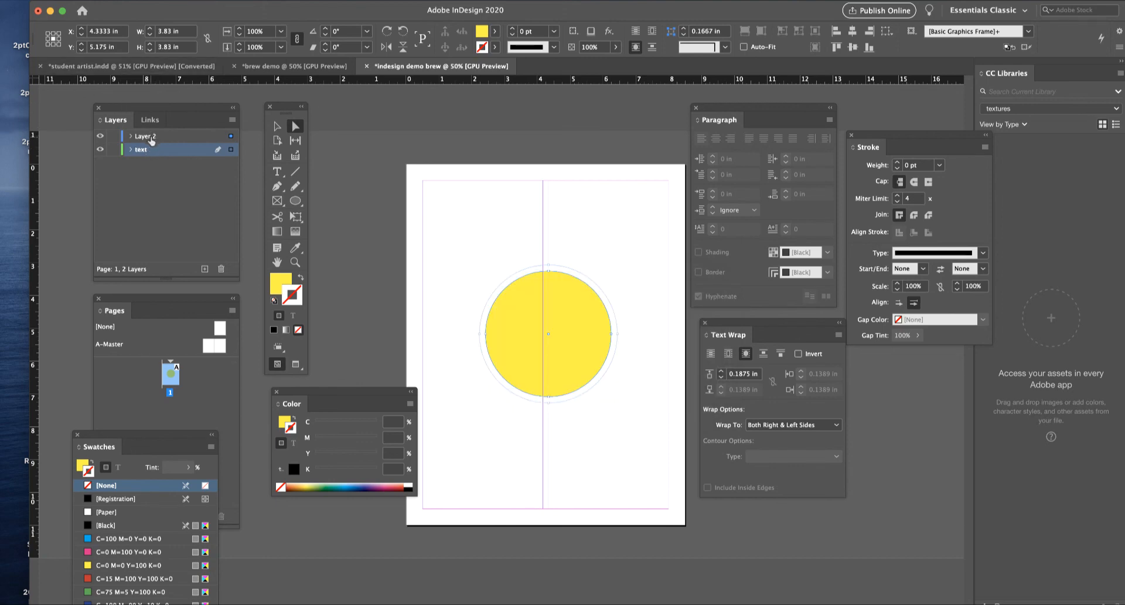
{"action": "double_click", "coordinate": [150, 138]}
{"action": "type", "text": "image"}
{"action": "key", "text": "Return"}
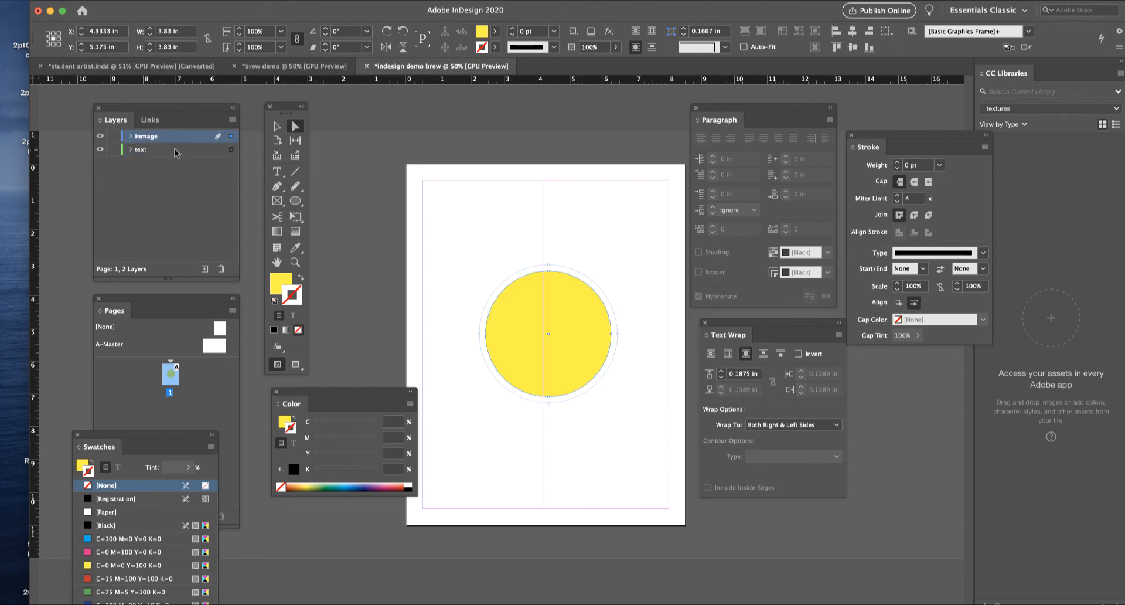
Draw a text frame across both columns over the circle on the text layer and set its text color to C=100 M=0 Y=0 K=0
{"action": "left_click", "coordinate": [174, 151]}
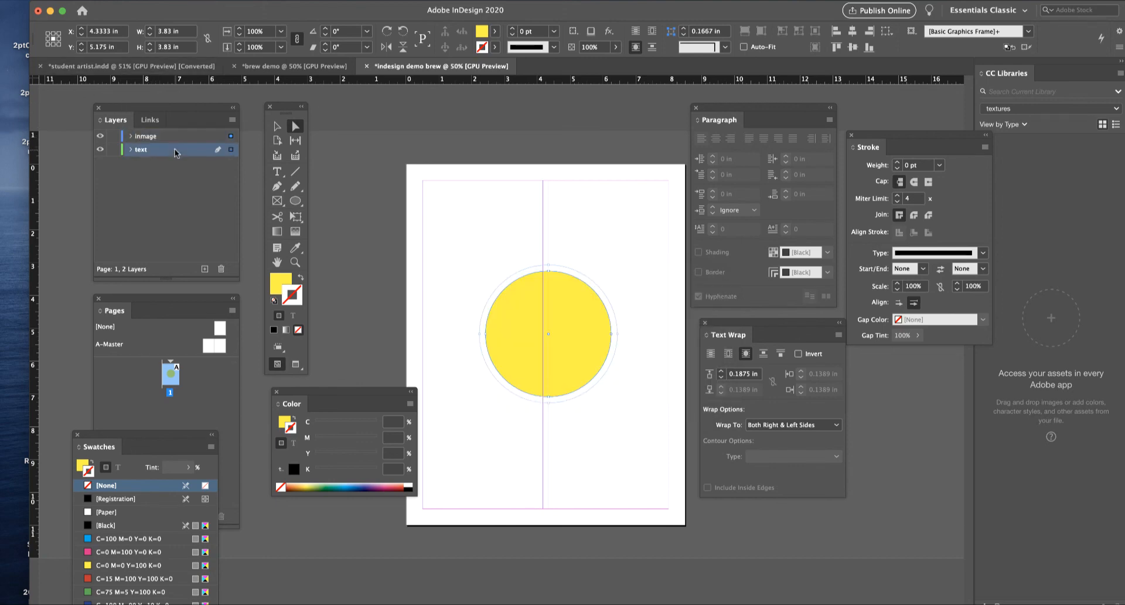
{"action": "left_click", "coordinate": [275, 171]}
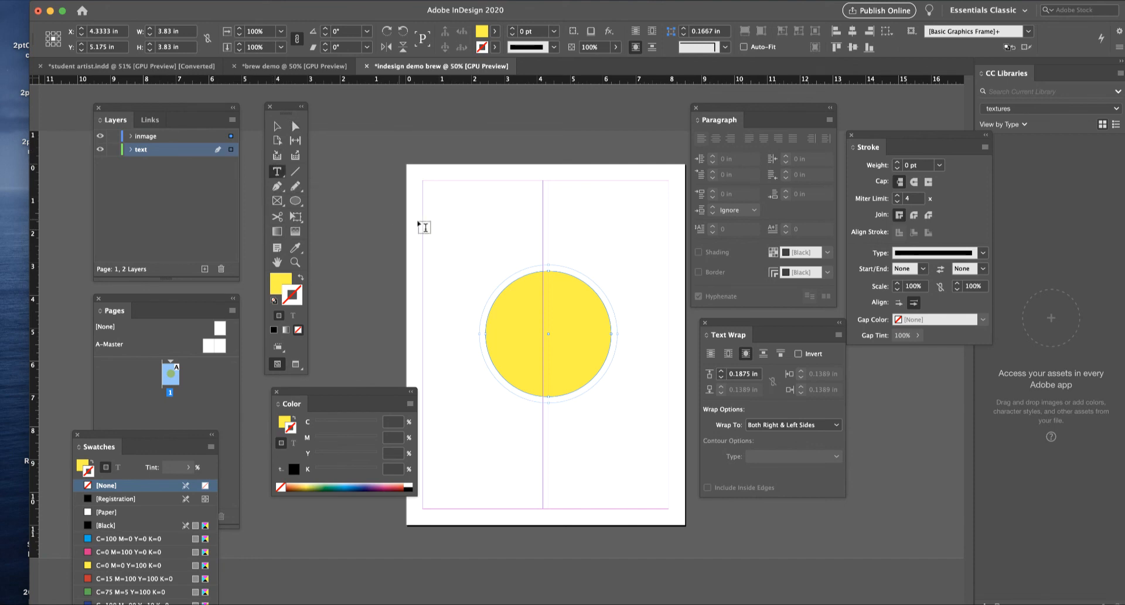
{"action": "left_click_drag", "start_coordinate": [435, 216], "coordinate": [664, 473]}
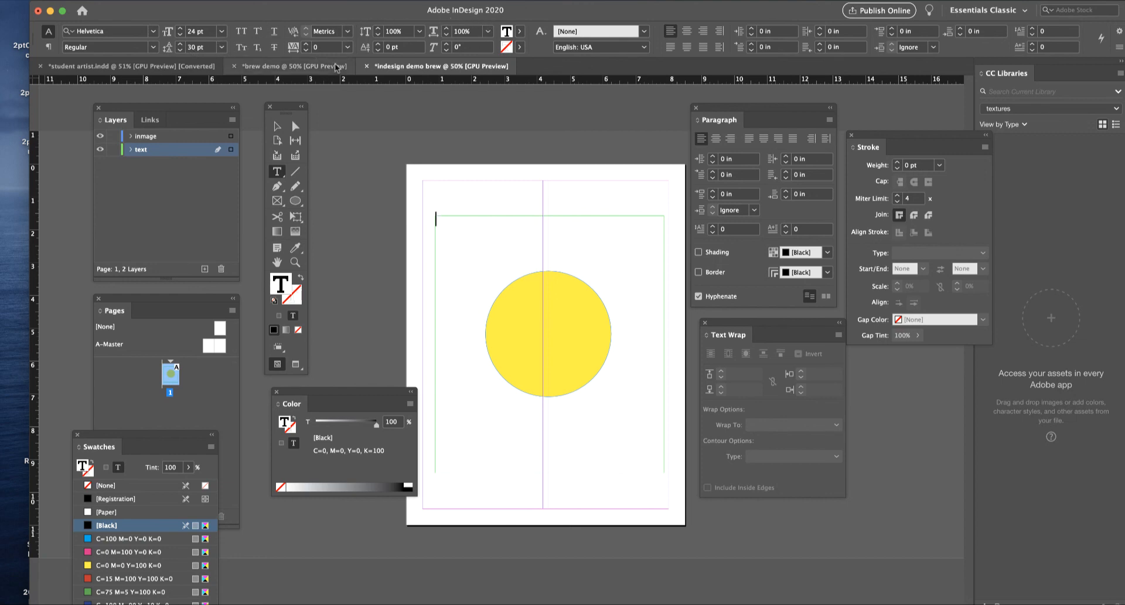
{"action": "left_click", "coordinate": [518, 33]}
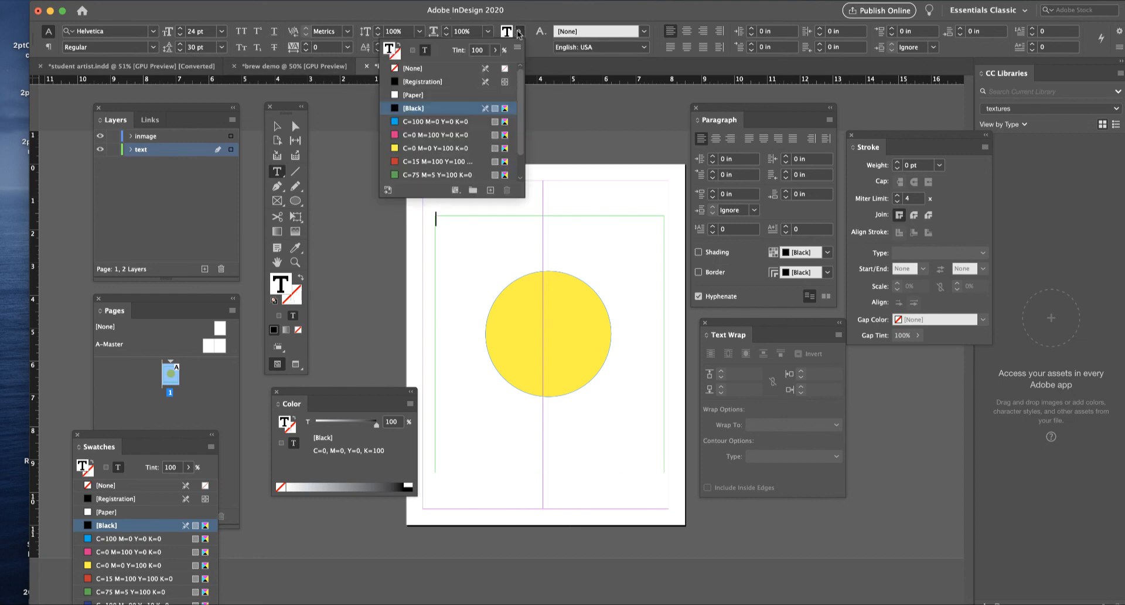
{"action": "left_click", "coordinate": [394, 124]}
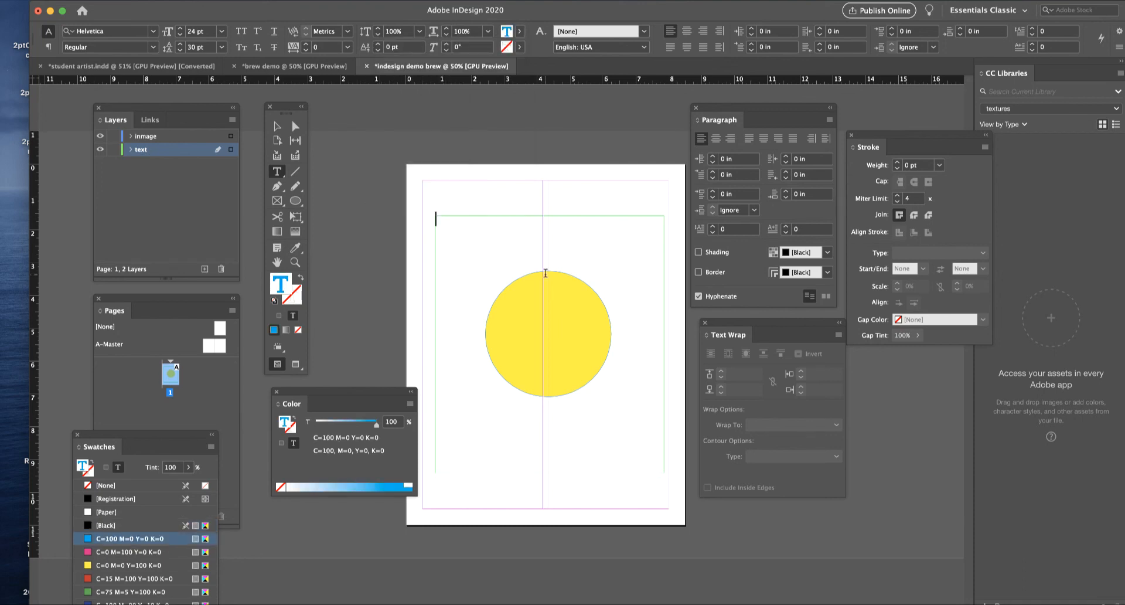
Enter random lowercase filler letters beginning "fdjkfjdkfjdls;alsdkfjlsjflkdsjf" in the new frame until they run around both sides of the yellow circle
{"action": "type", "text": "fdjkfjdkfjdls;alsdkfjlsjflkdsjf;a"}
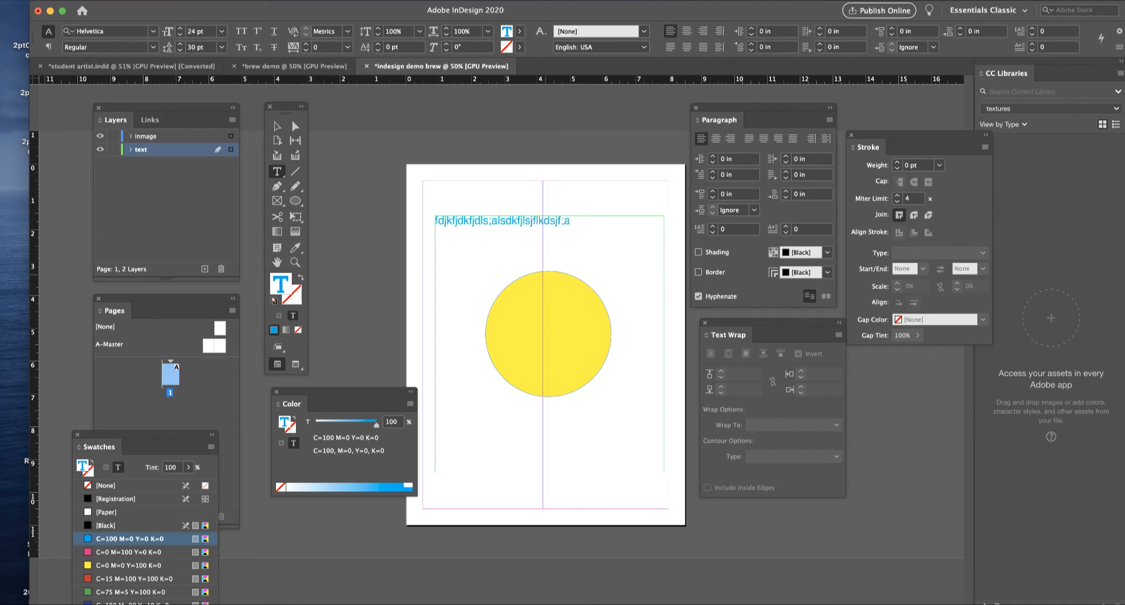
{"action": "type", "text": "lsdkjf;alsdkjf;alsdkjf;aldkjfa;lsdkfja;lskdjf;alsdkfjdkfjdkjfdkjfkdjfkjfdkjfkdjfkdjfkdjfkdjfkdjfdkjfdkjfdkfjdkjfdkjfdkjfdkfjdkjfdkjfdkjfkdjfdkjfkdjfk- djfkdjfkdjfkdjfkdjfkdjfkdjfdkjf"}
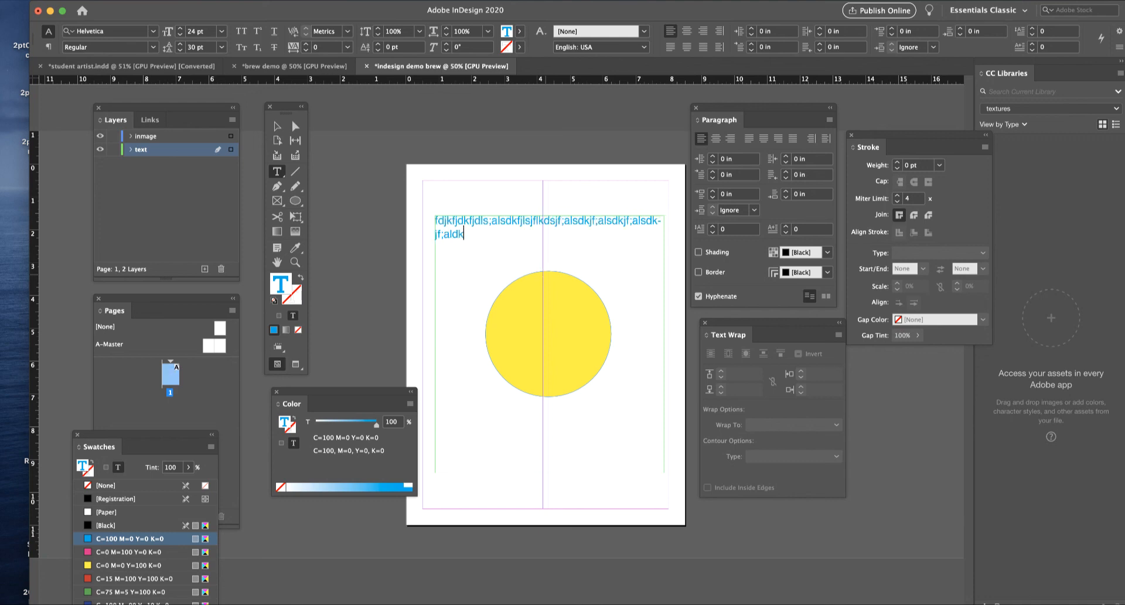
{"action": "type", "text": "dkjfdkjfdkjfdkjfdkjfdkjfkdjfdkjfdkjfdkfjdkfjdkfjdkjfdkjfdkjfdkfjd"}
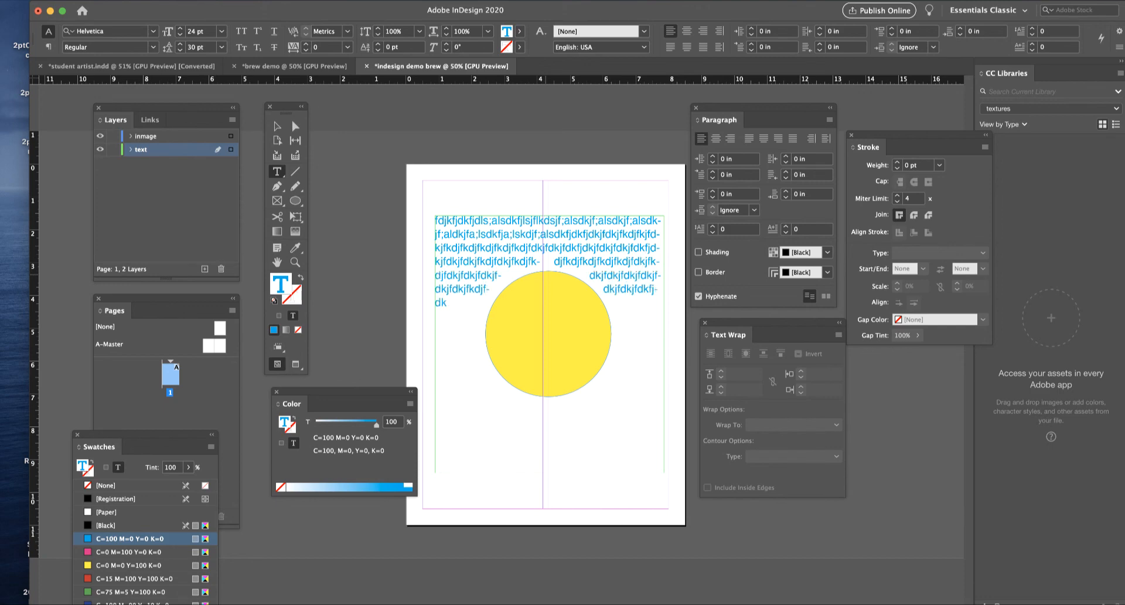
{"action": "type", "text": "kfjdkfjdkfjdkfjdkfjkdjfkjfkdjfkd"}
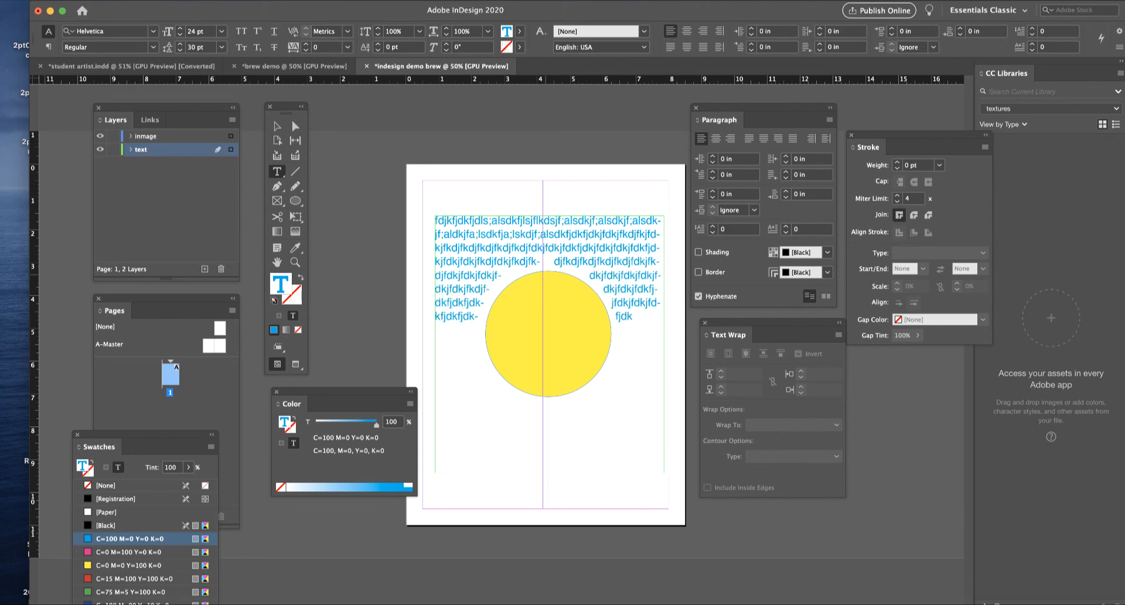
Continue the random filler letters down both sides of the yellow circle and below it until the text overfills the frame
{"action": "type", "text": "jf"}
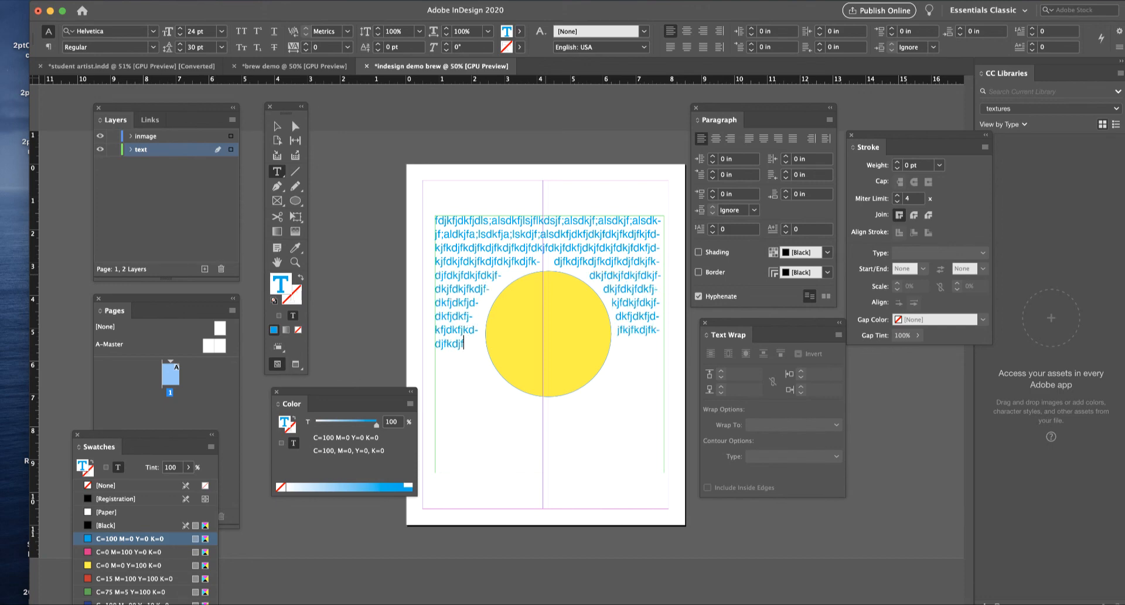
{"action": "type", "text": "dkjfkd"}
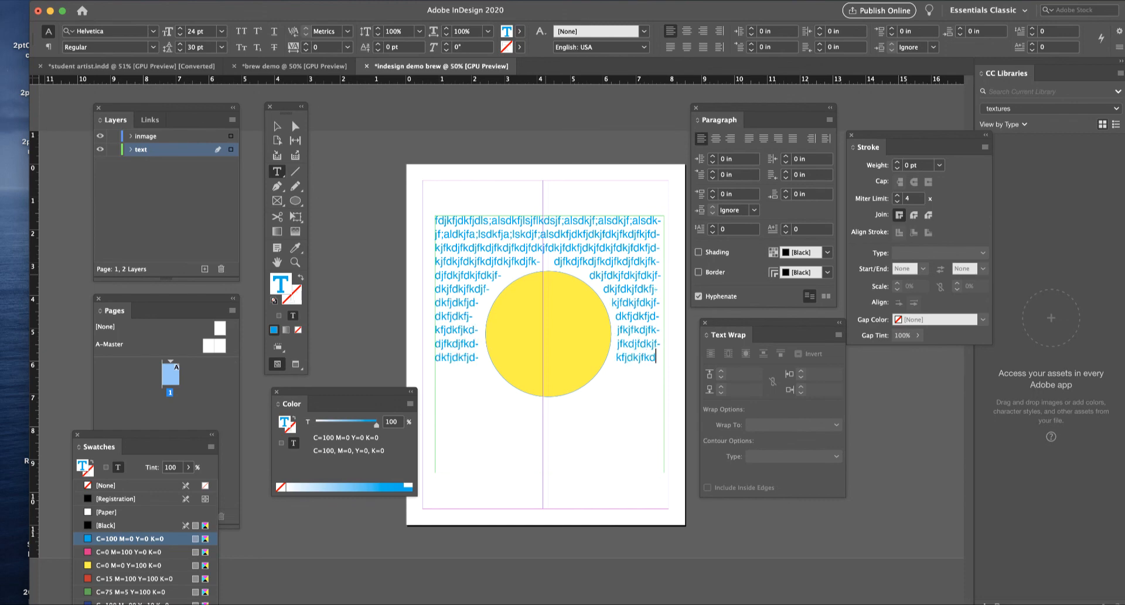
{"action": "type", "text": "jfkdjfdkjfdkfjdkfjdkfjdkjfkdjfdkjfdkjfkdjfkdjfdkfjdkjfdkjfdk"}
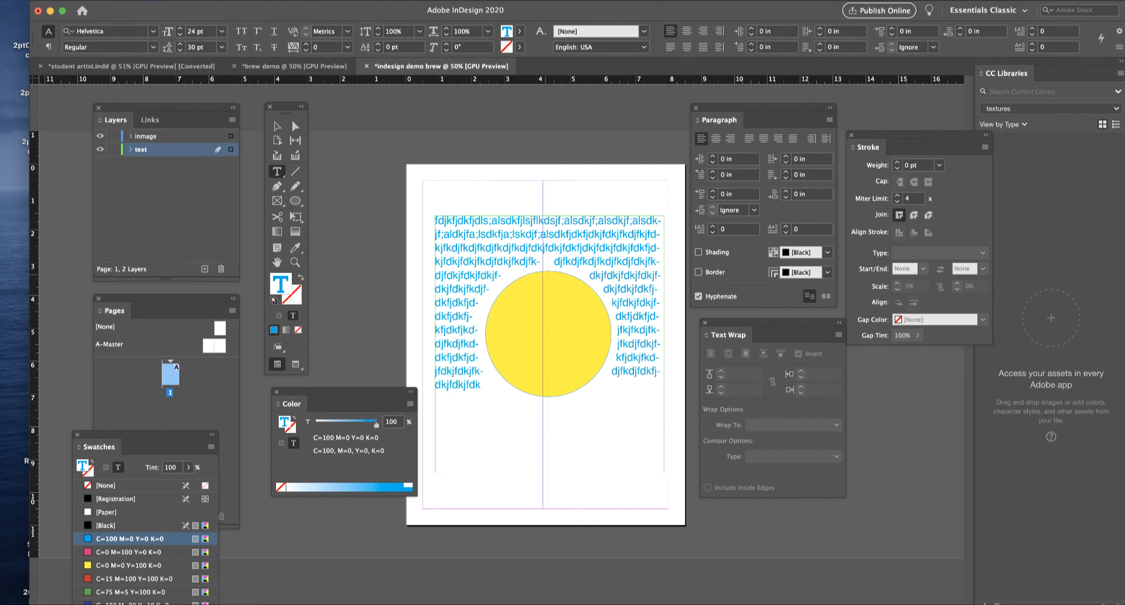
{"action": "type", "text": "fjdkfjdkfjdkfjdkfjdkjfdkjf"}
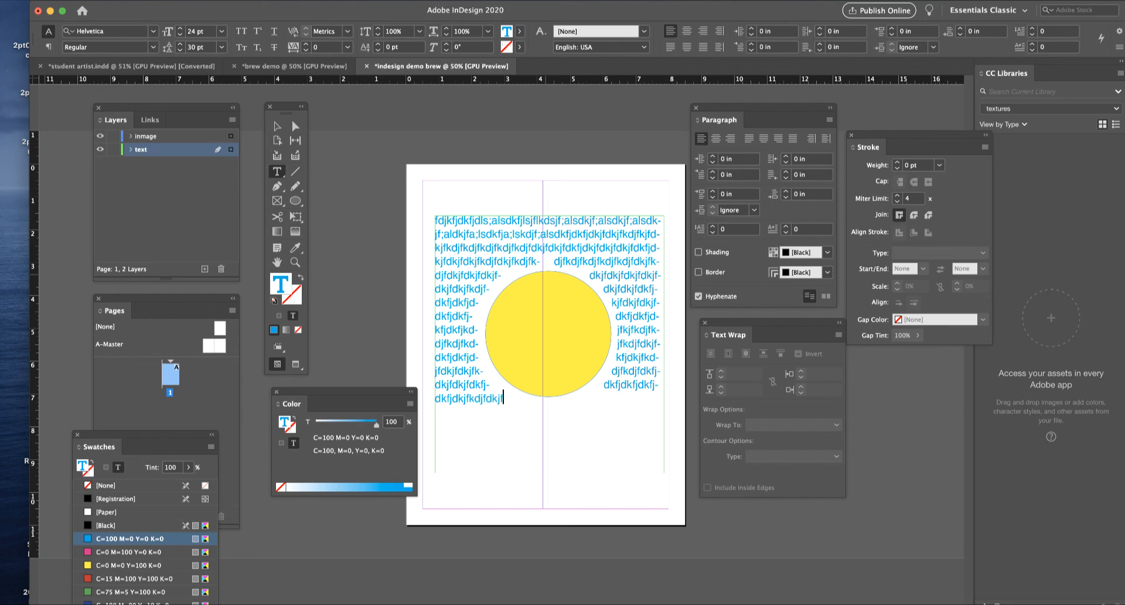
{"action": "type", "text": "dkjfdkjfkdjfkdjfkdjfkdjfkdjfkdjfkd"}
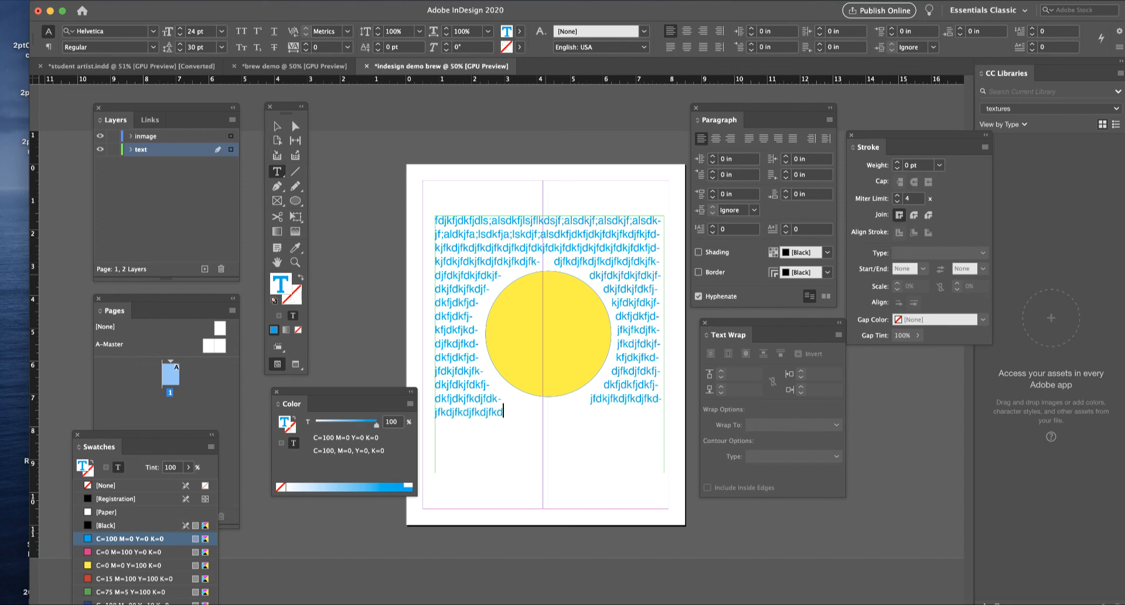
{"action": "type", "text": "jfdkjfkdjfkdjfkdjfkdjfkdjfkdjfkdjfkdjfk"}
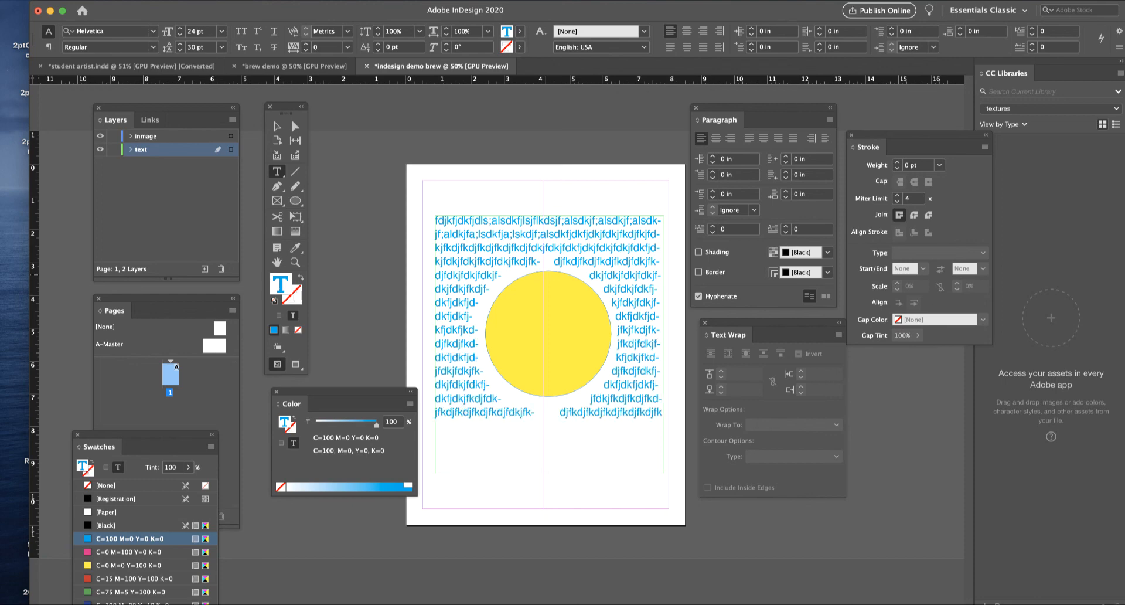
{"action": "type", "text": "djfdkjfdkjfdkfjdkjfdkfjdkfjdkjfdkfjdkfjdkjfdkfjkdjfkdjfkdjfkdjfkdjfkdjfkdjfk"}
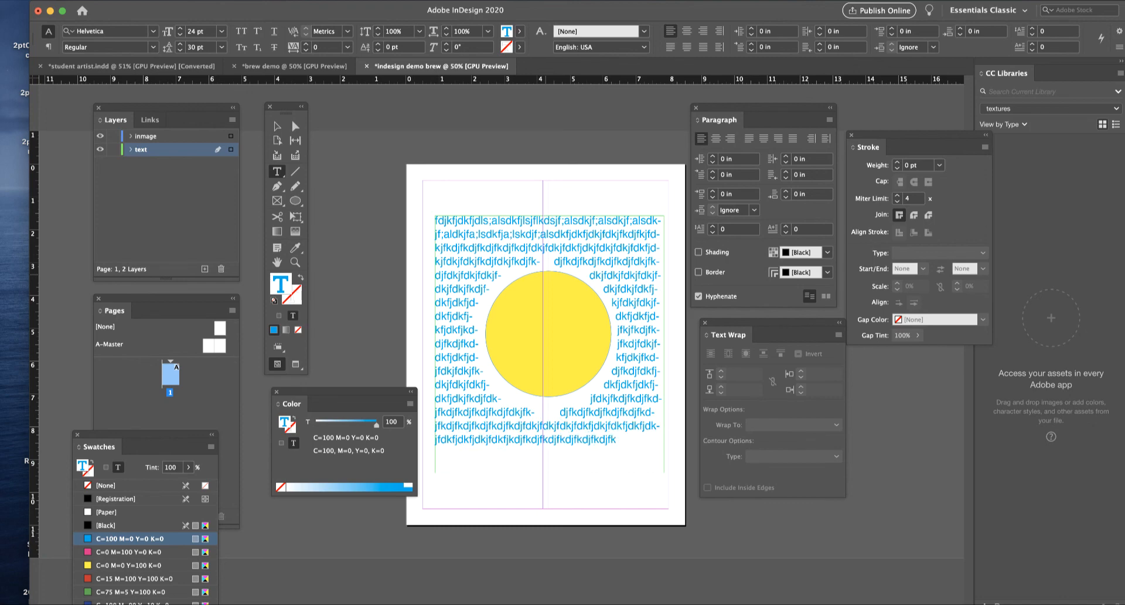
{"action": "type", "text": "djfdkjfdkjfdkfjdkfjdkjfdkjfdkjfdkfjdkjfdkfjdkfjdkfjdkfjkdjfkdfjdkjfdkjfdkjfdkjfdkjfdkjfdkjfdkjfkdjfdkjfkdjfdkjf"}
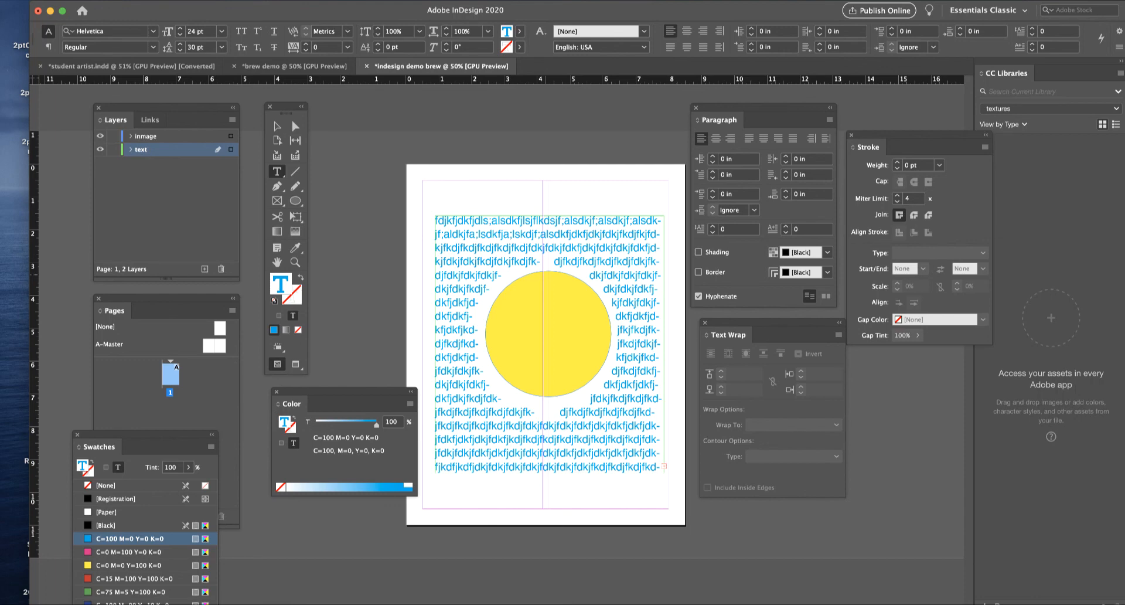
Finish editing the filler text with its frame selected as an object, and lock the inmage layer
{"action": "key", "text": "super+1"}
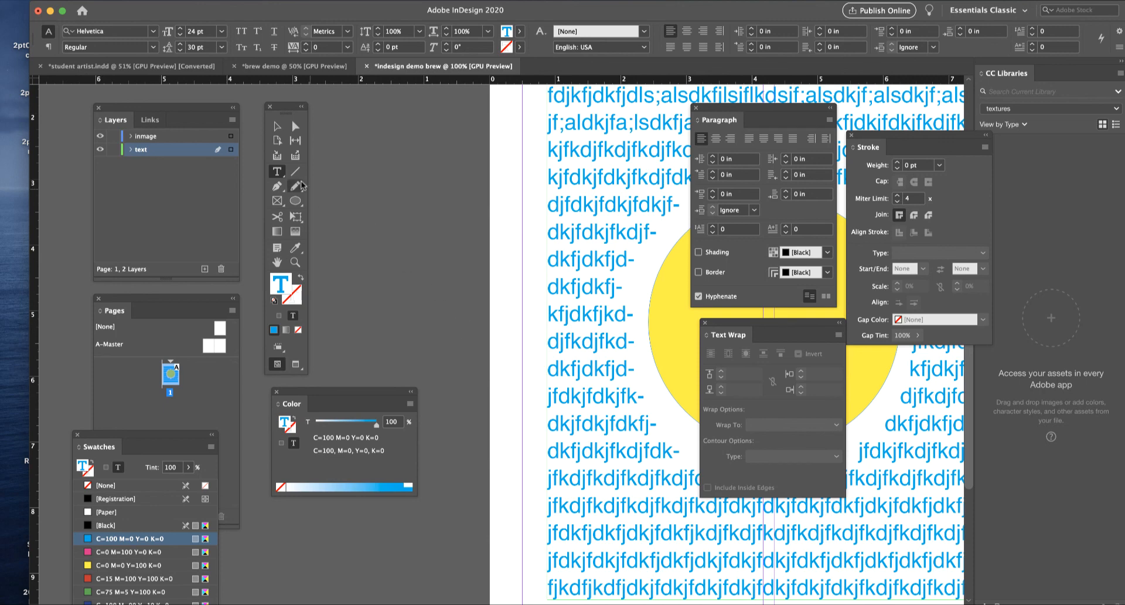
{"action": "key", "text": "Escape"}
{"action": "scroll", "coordinate": [515, 437], "scroll_direction": "down", "scroll_amount": 5}
{"action": "scroll", "coordinate": [515, 437], "scroll_direction": "right", "scroll_amount": 5}
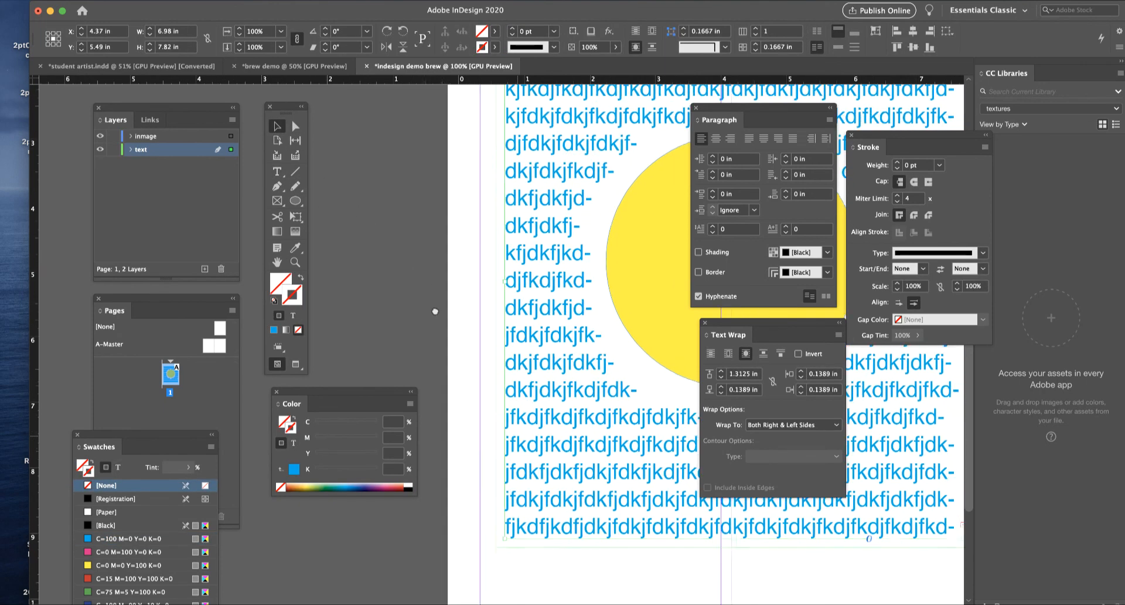
{"action": "scroll", "coordinate": [607, 401], "scroll_direction": "right", "scroll_amount": 5}
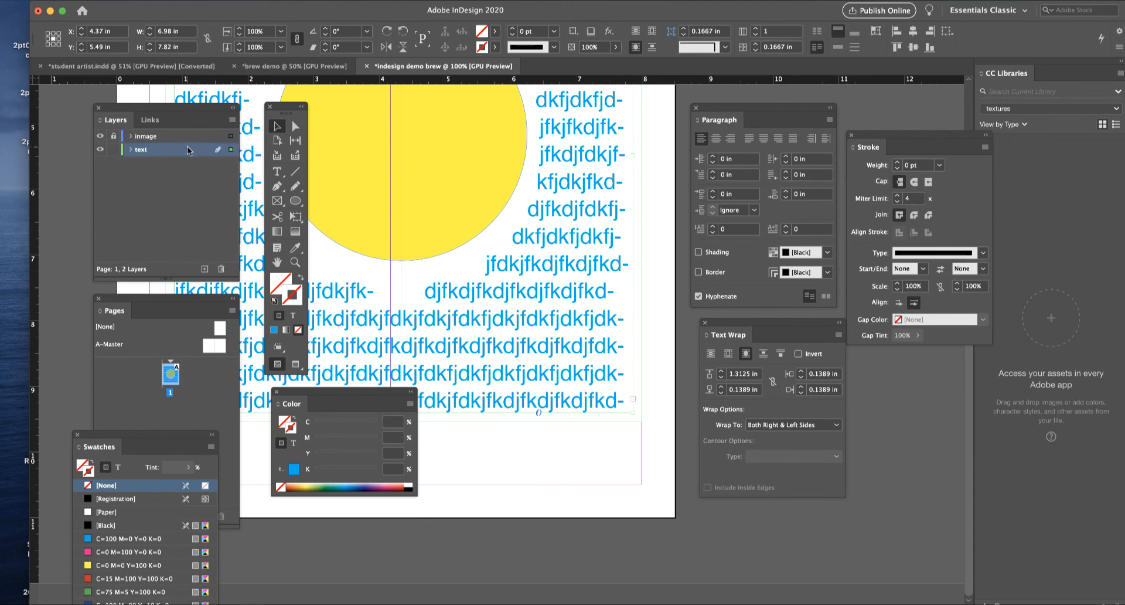
Shift the filler text frame slightly down and thread its overset text into a new frame about 2.89 in by 1.04 in below it
{"action": "left_click", "coordinate": [277, 171]}
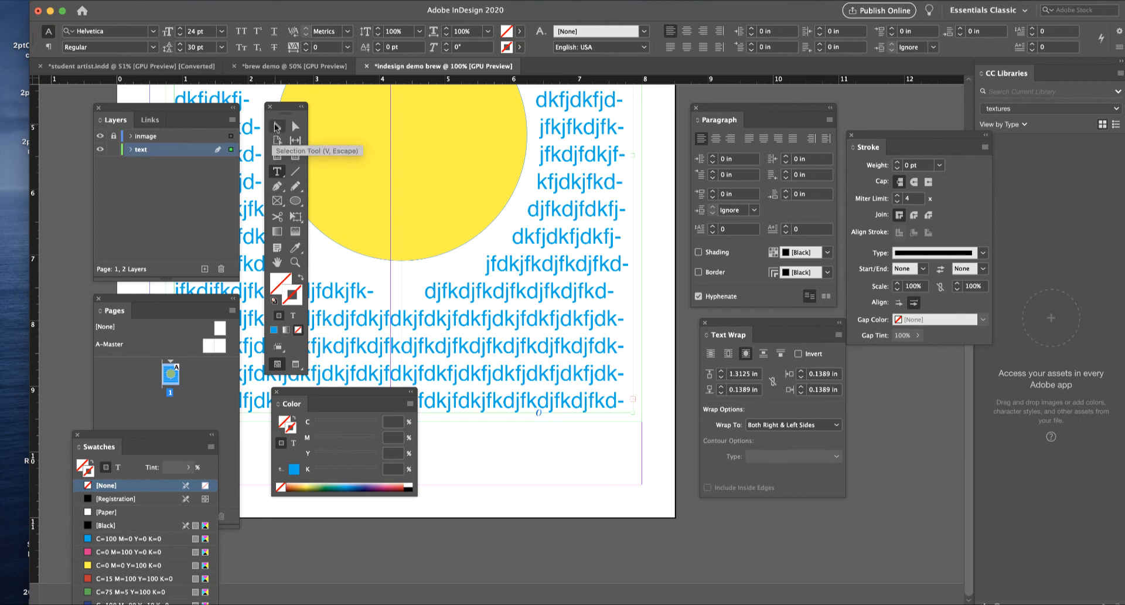
{"action": "left_click", "coordinate": [276, 126]}
{"action": "left_click_drag", "start_coordinate": [632, 401], "coordinate": [637, 410]}
{"action": "left_click", "coordinate": [637, 412]}
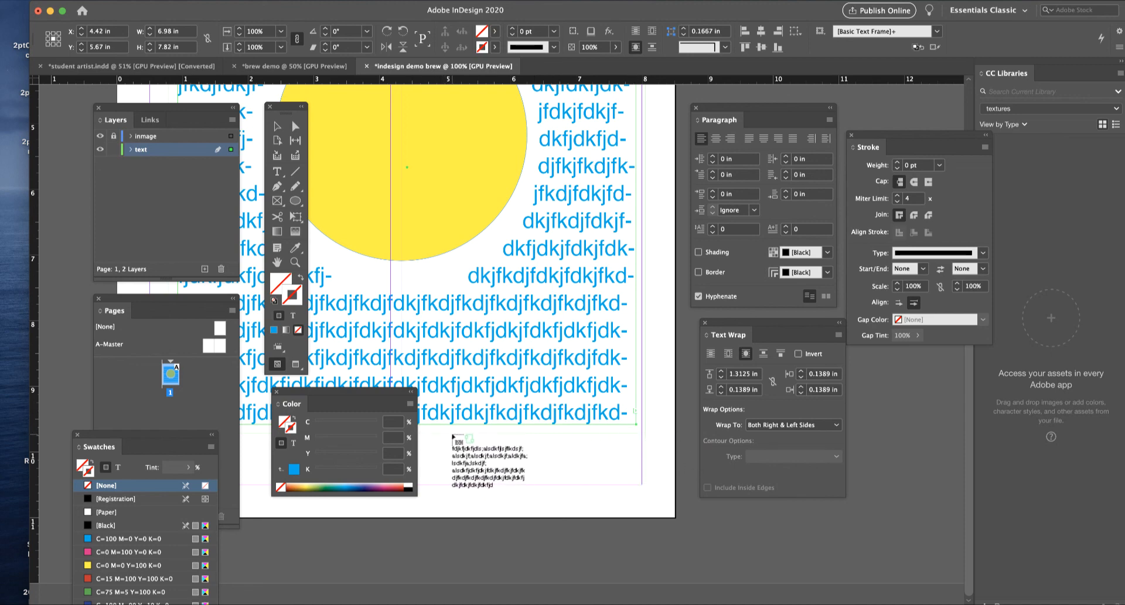
{"action": "left_click_drag", "start_coordinate": [450, 441], "coordinate": [642, 513]}
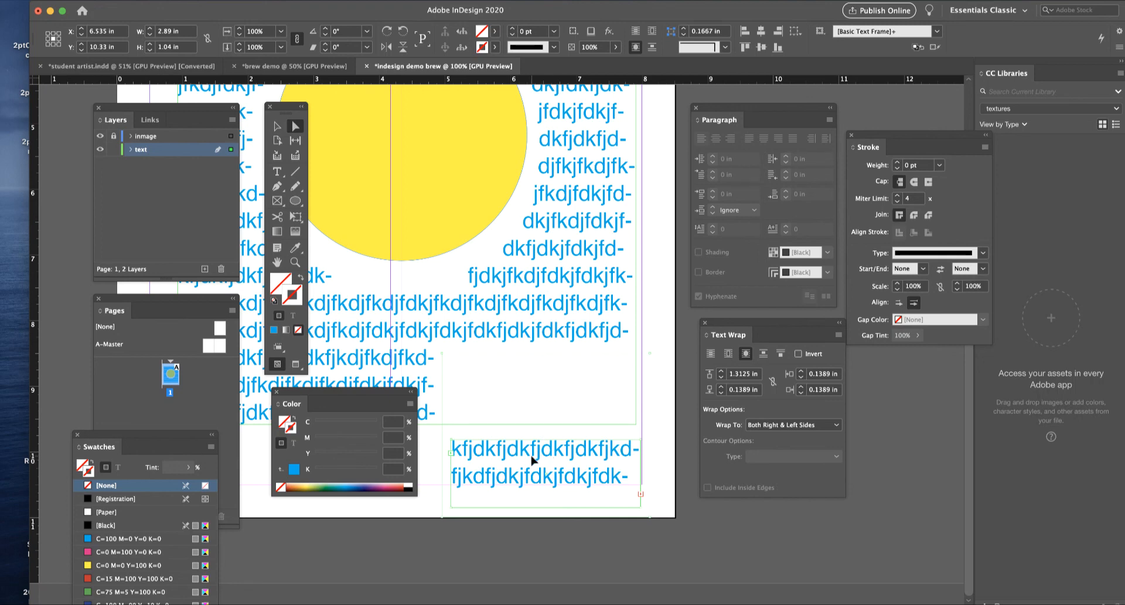
{"action": "left_click_drag", "start_coordinate": [371, 390], "coordinate": [364, 474]}
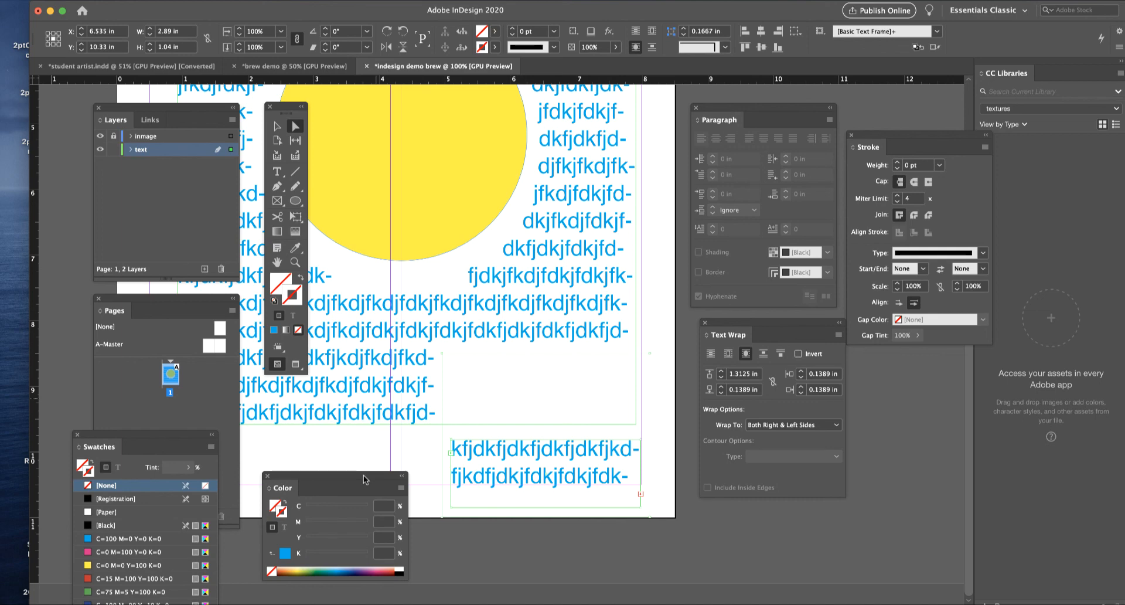